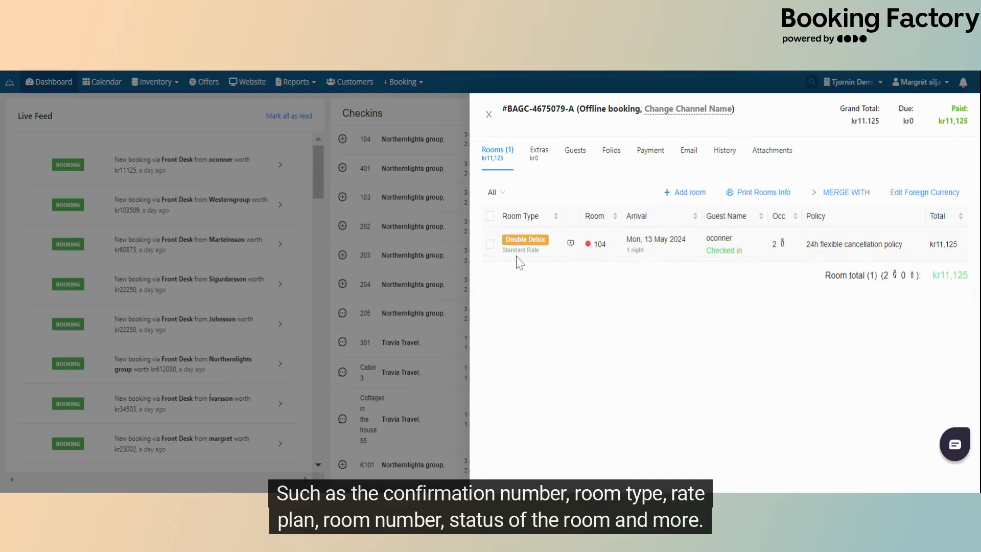
- Check the housekeeping status of room 104 in the open reservation card and close the card
{"action": "mouse_move", "coordinate": [588, 249]}
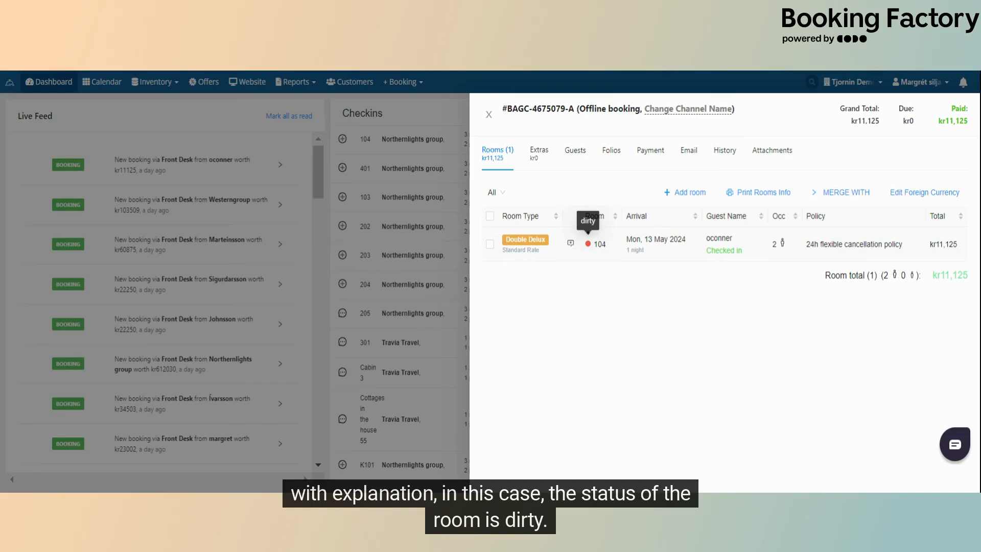
{"action": "left_click", "coordinate": [489, 115]}
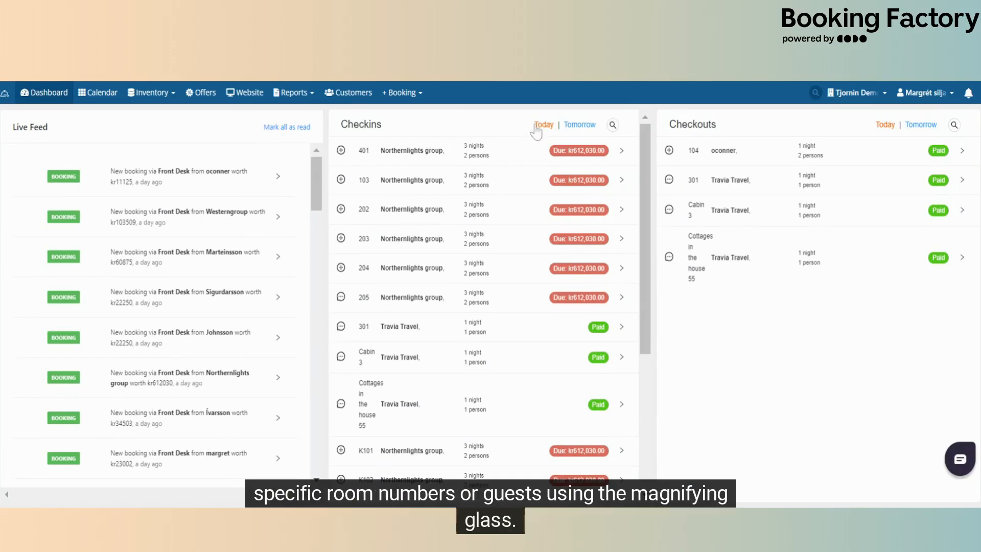
- Show tomorrow's check-ins, search them for room 102, and clear the search
{"action": "left_click", "coordinate": [579, 125]}
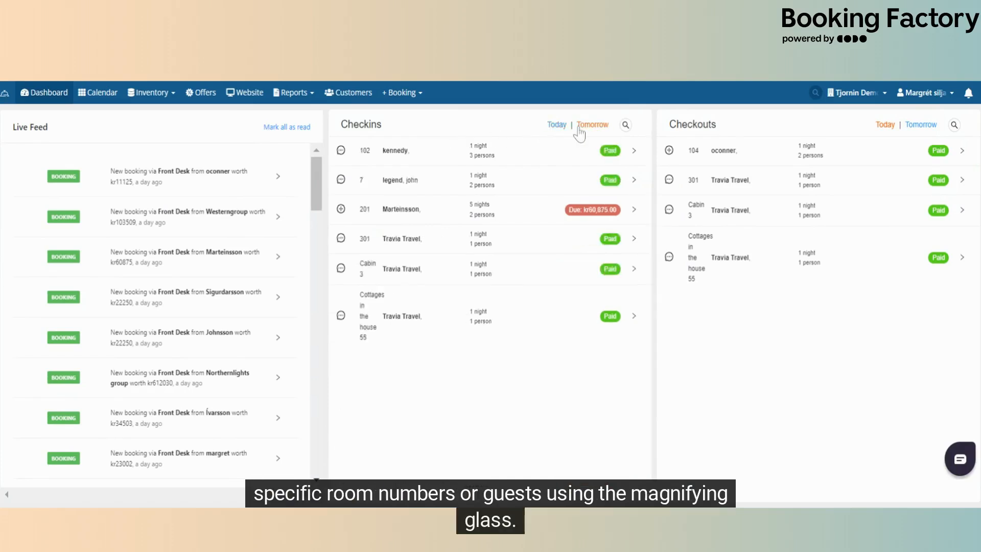
{"action": "left_click", "coordinate": [625, 124]}
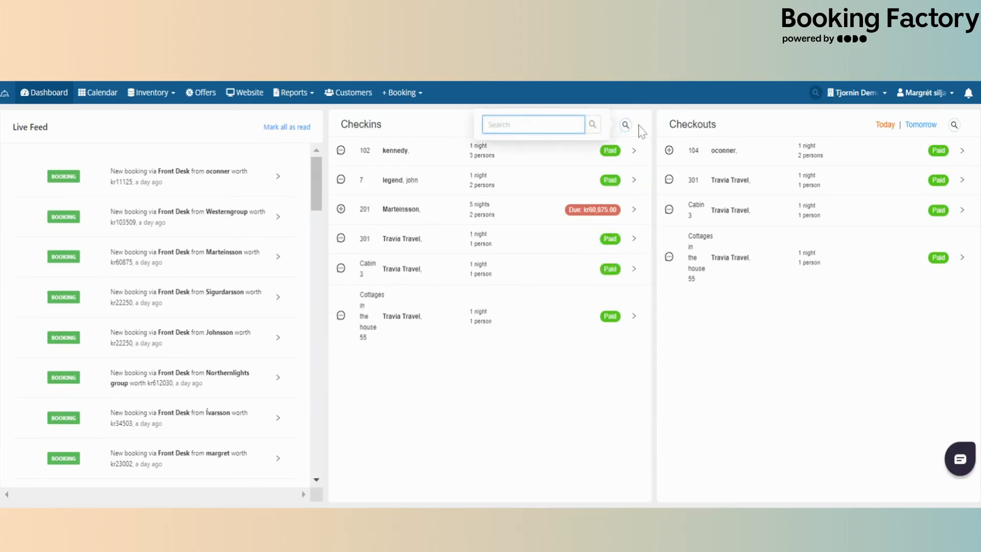
{"action": "type", "text": "102"}
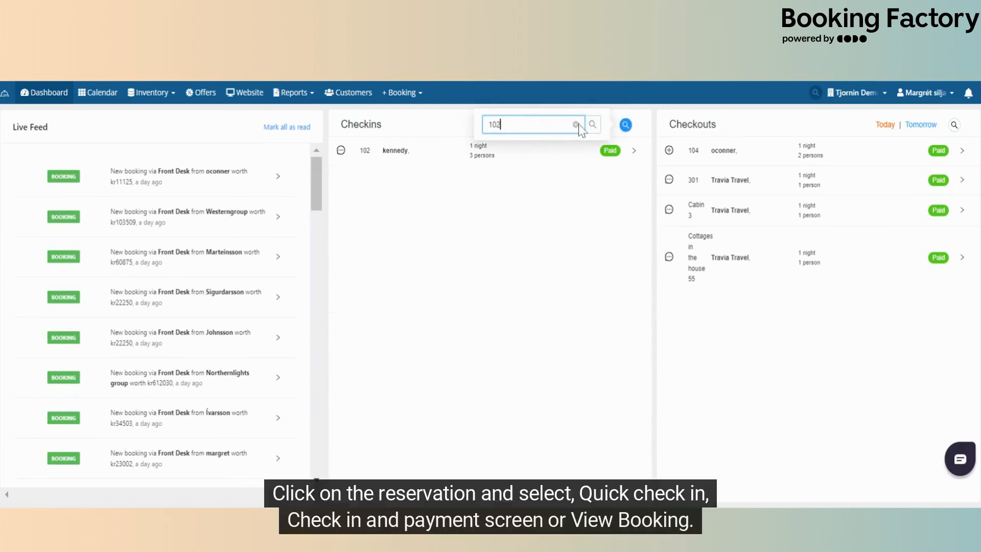
{"action": "left_click", "coordinate": [576, 124]}
{"action": "left_click", "coordinate": [627, 128]}
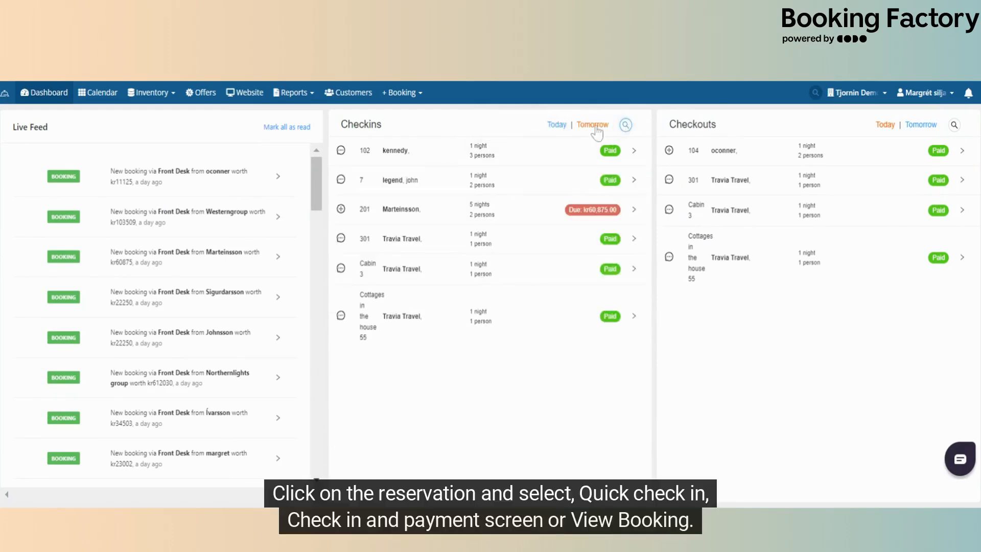
- Perform a Quick Check-in for the room 102 reservation in tomorrow's check-ins
{"action": "left_click", "coordinate": [510, 155]}
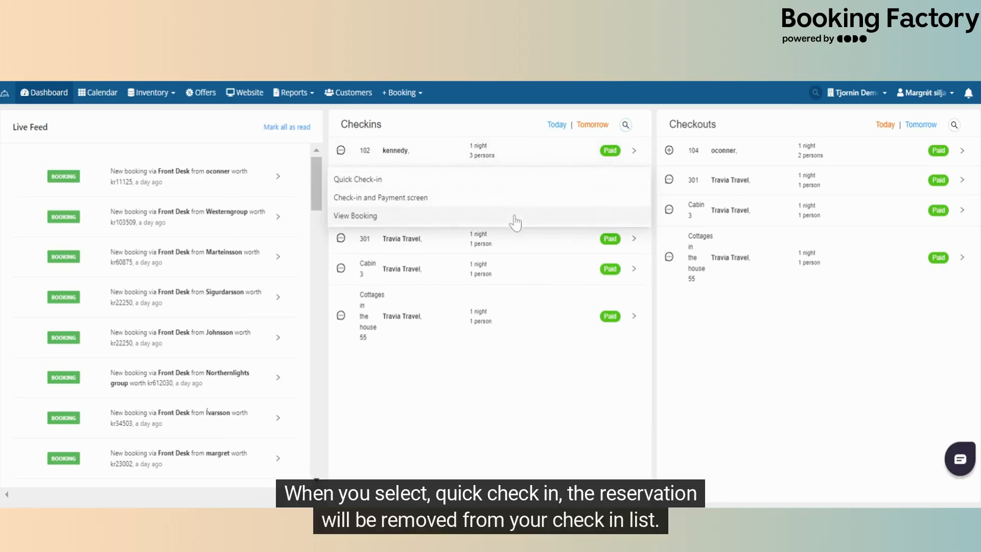
{"action": "left_click", "coordinate": [516, 180]}
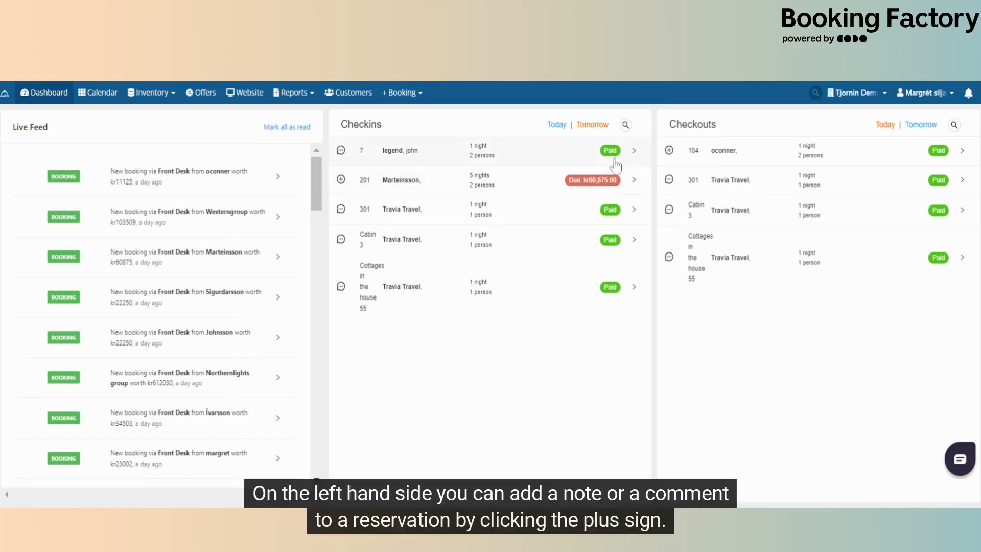
- Add the housekeeping note "extra pillow" to the room 201 reservation in tomorrow's check-ins and save it
{"action": "left_click", "coordinate": [341, 180]}
{"action": "left_click", "coordinate": [430, 370]}
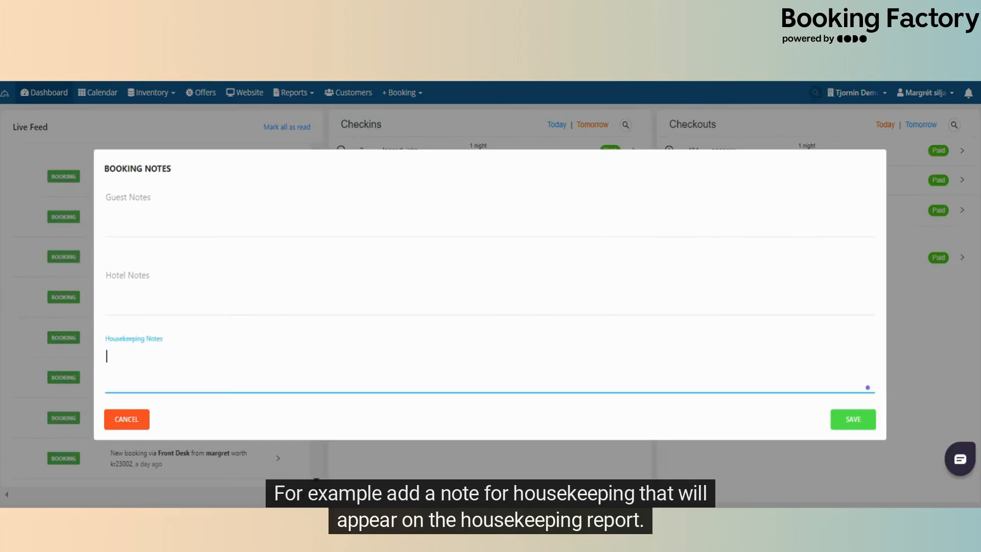
{"action": "type", "text": "extra pillow"}
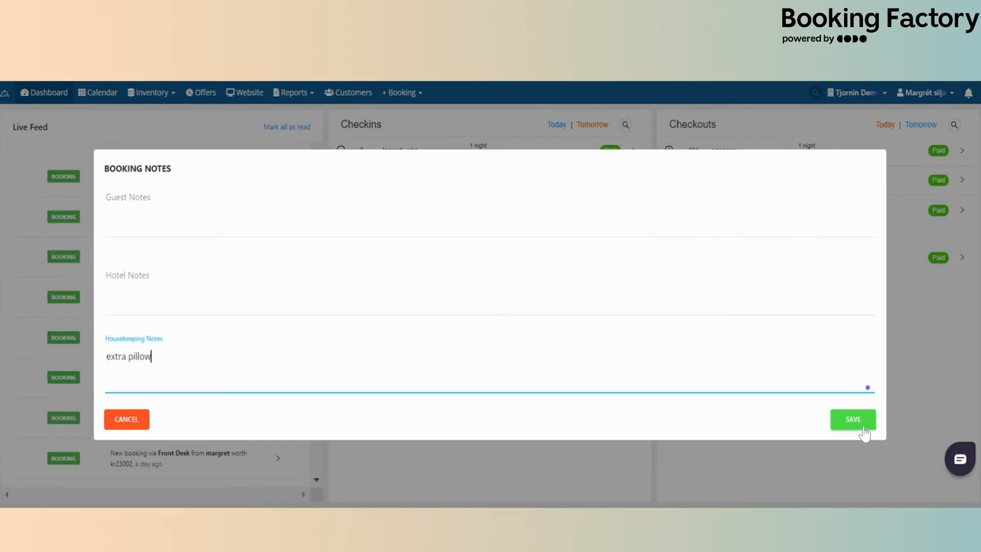
{"action": "left_click", "coordinate": [864, 425]}
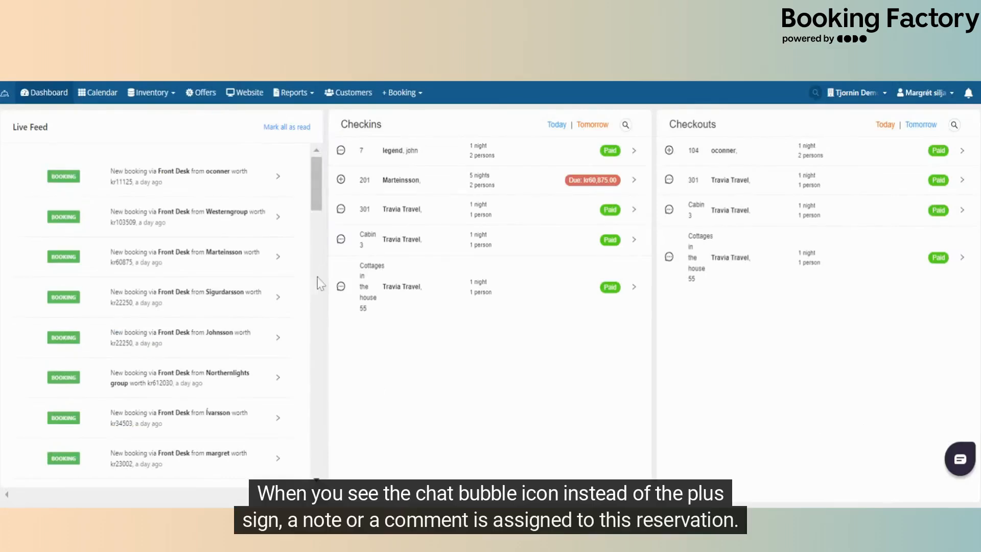
{"action": "mouse_move", "coordinate": [341, 155]}
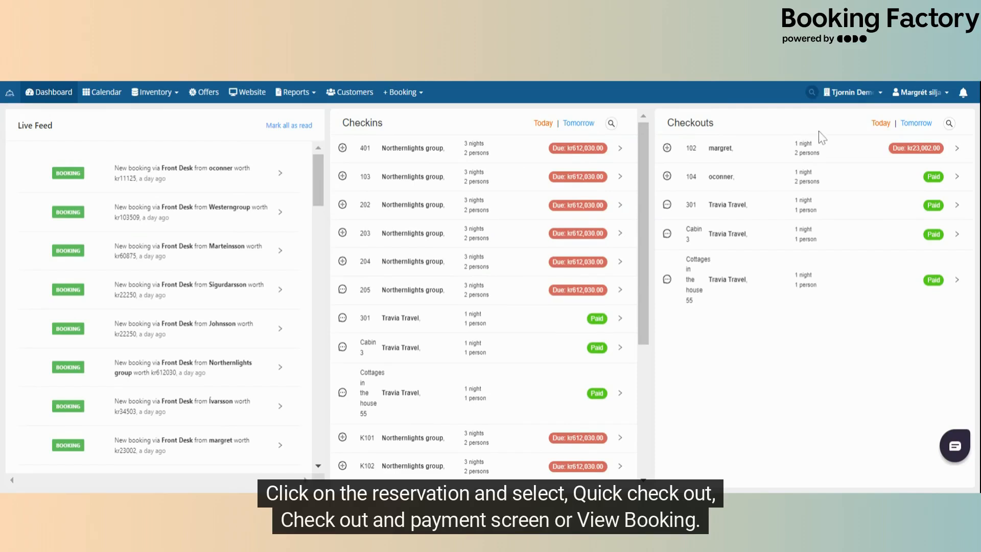
- Perform a Quick Check-out for the room 102 reservation in today's checkouts
{"action": "left_click", "coordinate": [833, 151]}
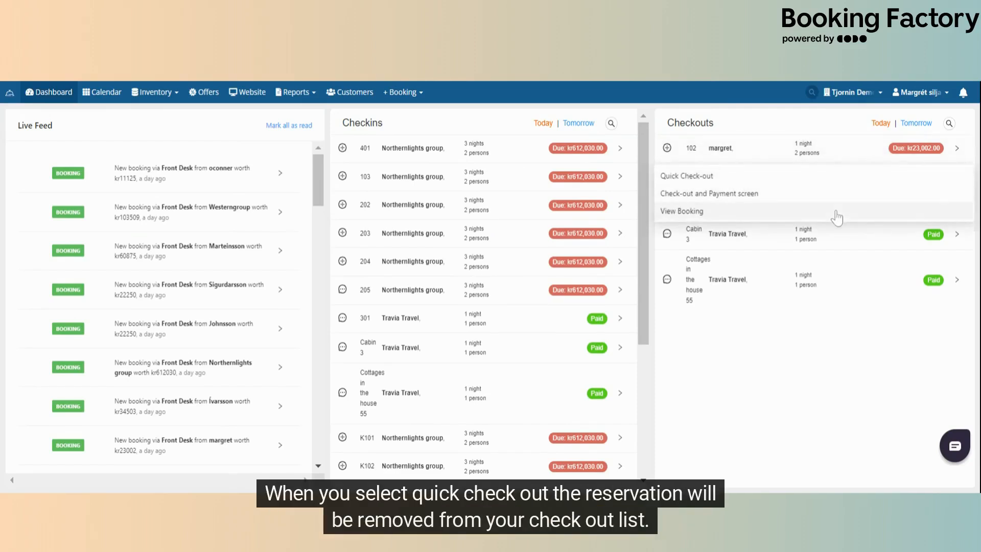
{"action": "left_click", "coordinate": [838, 183]}
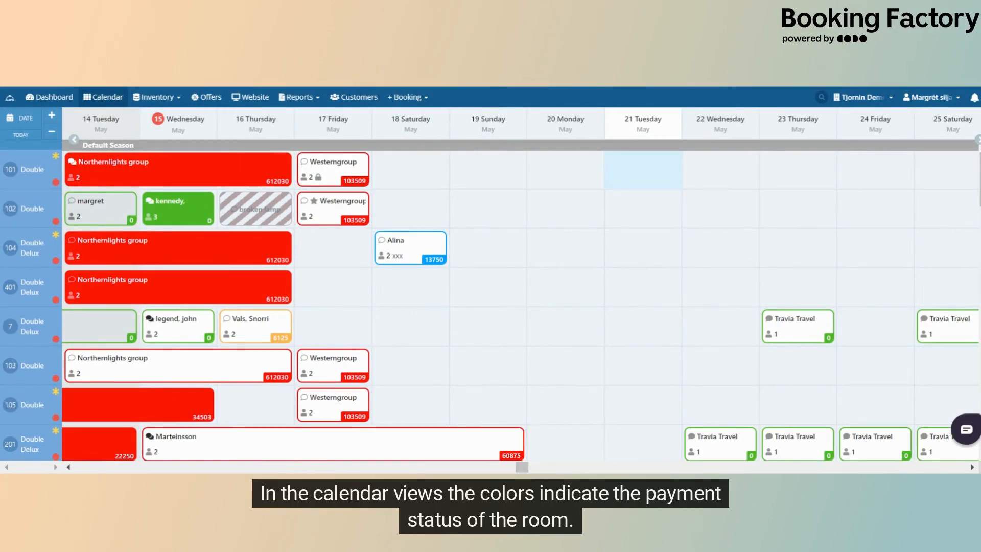
- Inspect the payment details of the differently coloured reservations in rooms 101, 7 and 104 on the calendar
{"action": "mouse_move", "coordinate": [99, 177]}
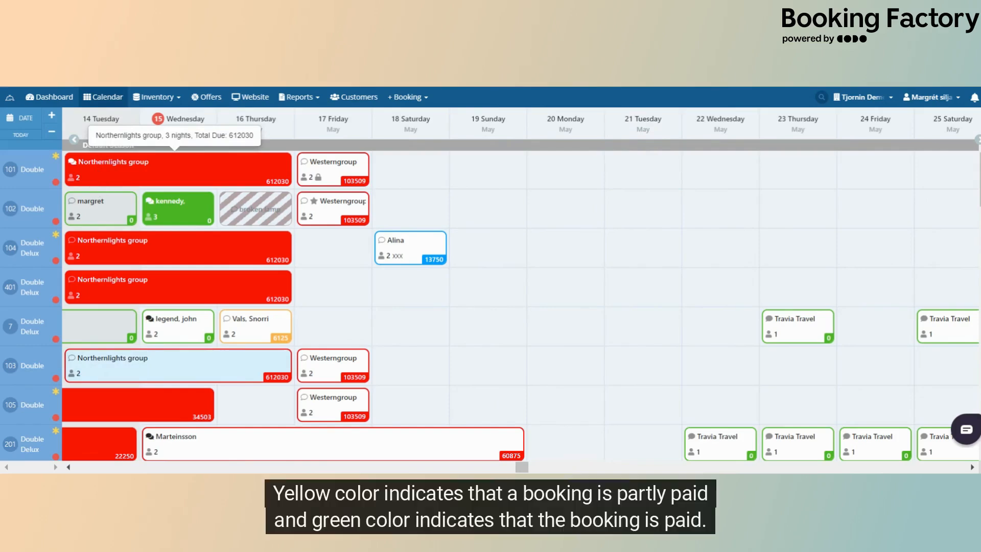
{"action": "mouse_move", "coordinate": [245, 347]}
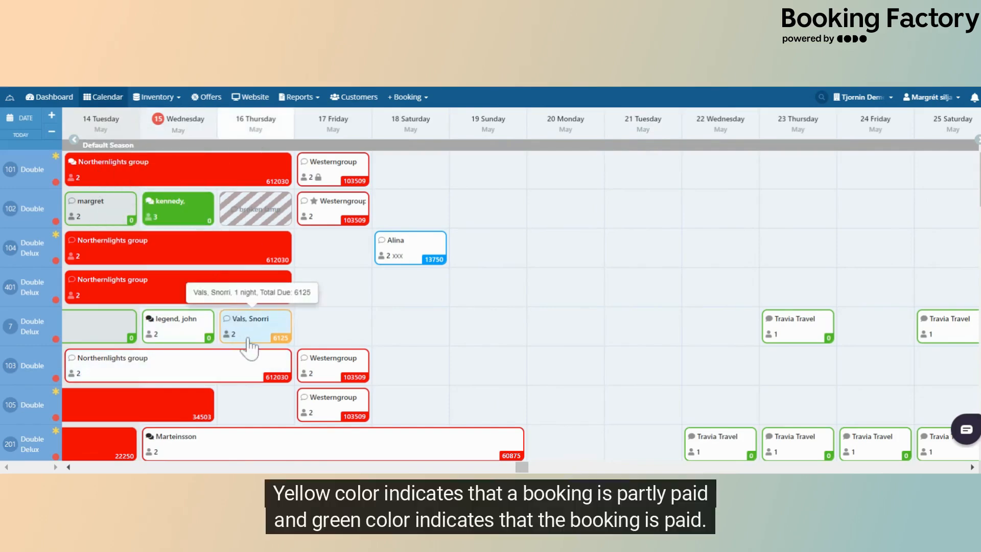
{"action": "mouse_move", "coordinate": [181, 347]}
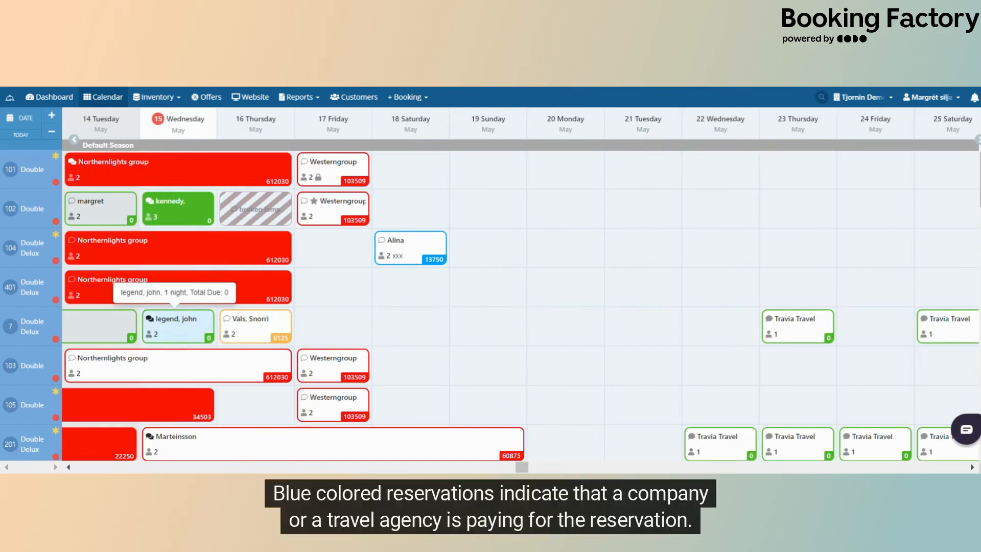
{"action": "mouse_move", "coordinate": [398, 276]}
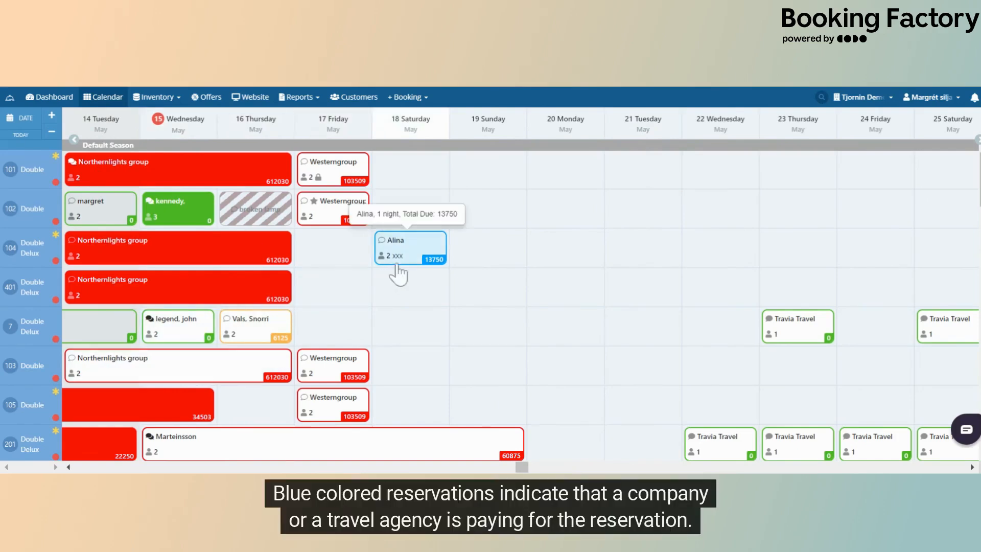
- View the folios of the room 104 reservation on 18 May and close the reservation card
{"action": "left_click", "coordinate": [433, 251]}
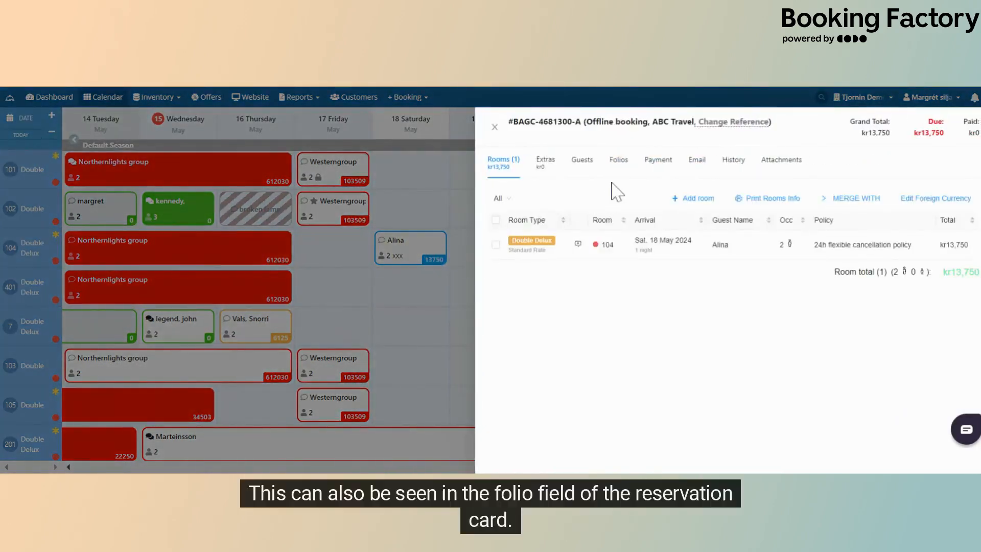
{"action": "left_click", "coordinate": [619, 162]}
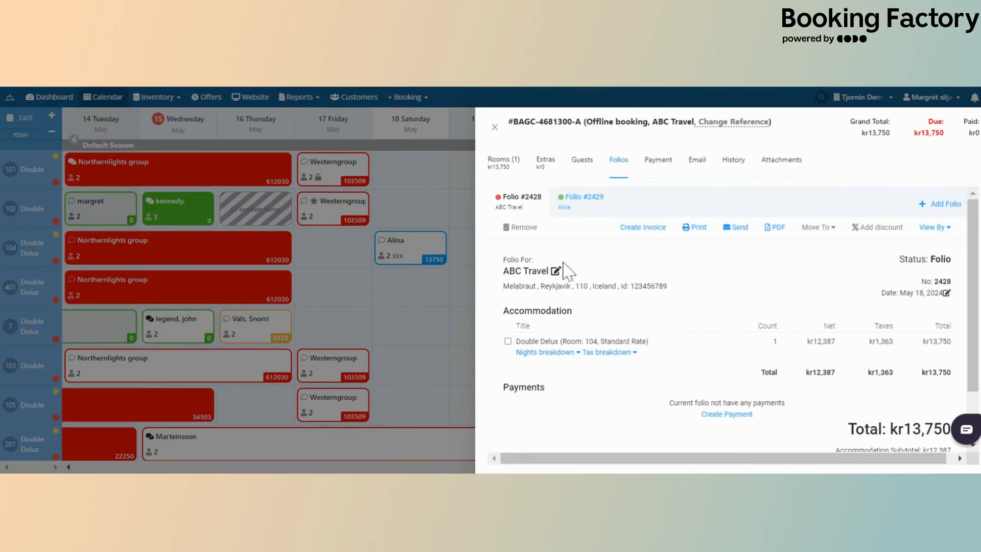
{"action": "left_click", "coordinate": [495, 127]}
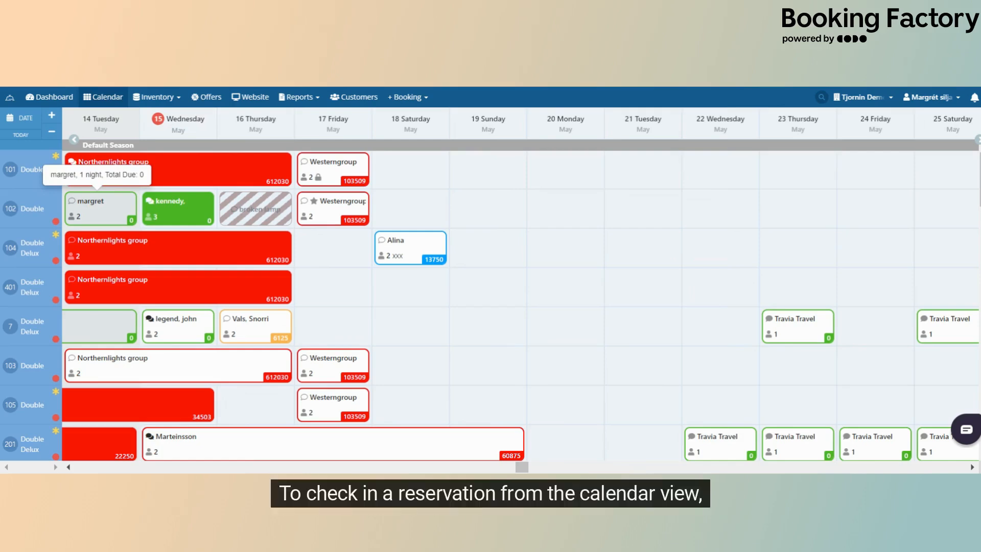
- Check in the room 7 reservation on 15 May from the calendar
{"action": "left_click", "coordinate": [186, 335]}
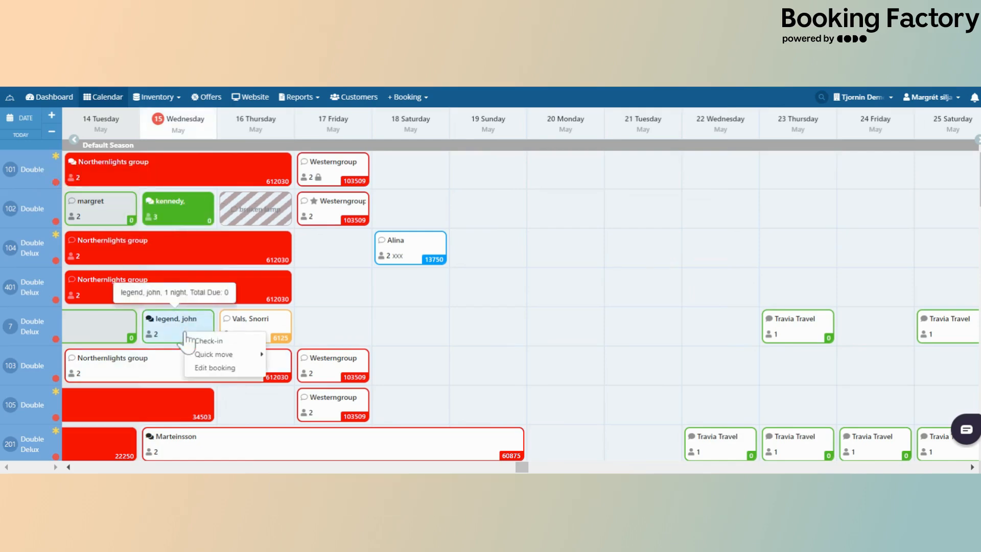
{"action": "left_click", "coordinate": [199, 340]}
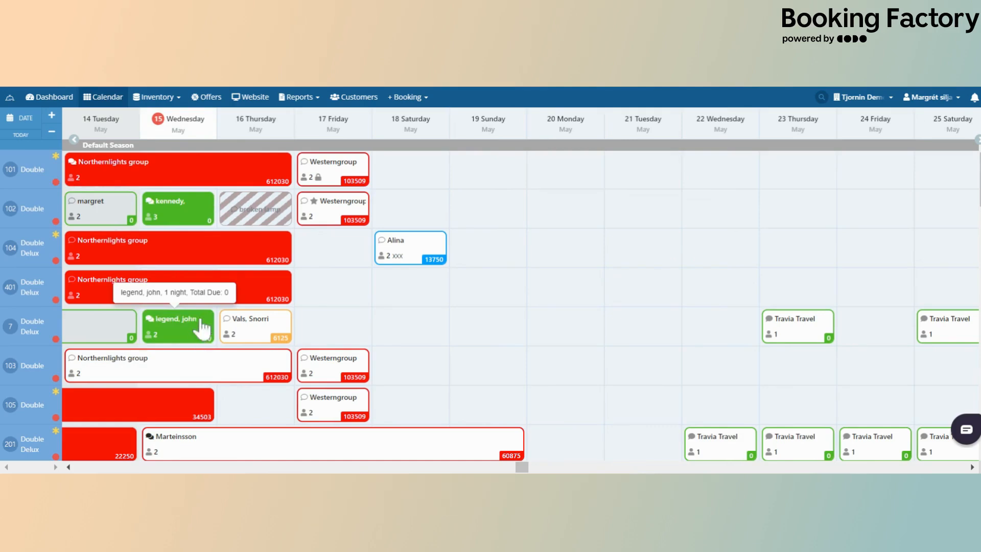
- Check out the group reservation in room 401 from the calendar, postponing the outstanding payment
{"action": "left_click", "coordinate": [235, 301]}
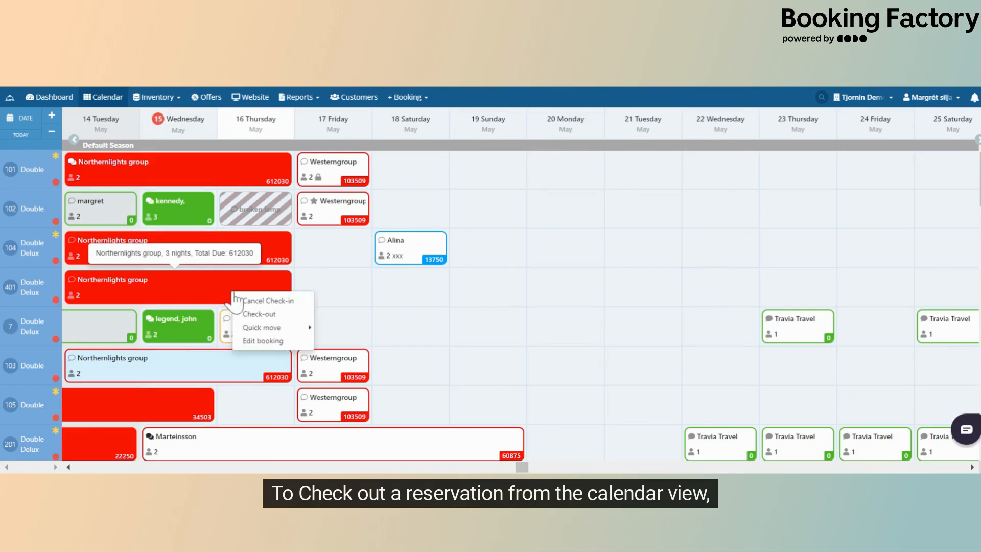
{"action": "left_click", "coordinate": [247, 313]}
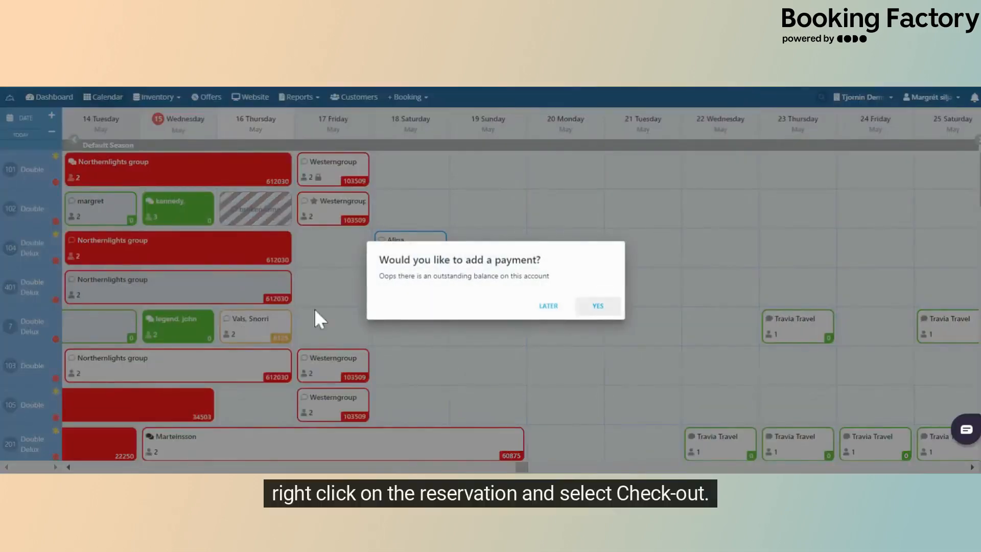
{"action": "left_click", "coordinate": [560, 309]}
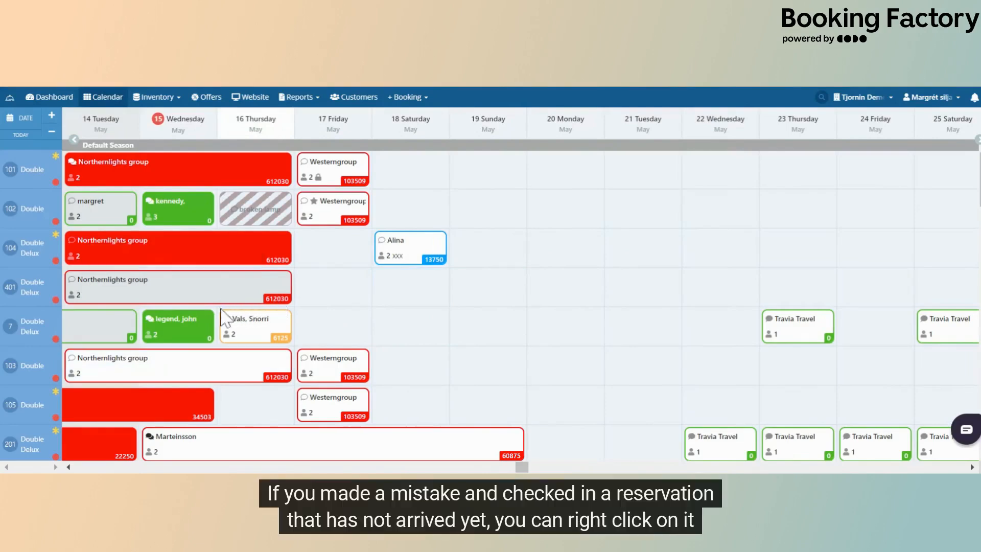
- Cancel the check-in of the room 7 reservation on 15 May and the check-out of the room 401 group reservation
{"action": "right_click", "coordinate": [184, 337]}
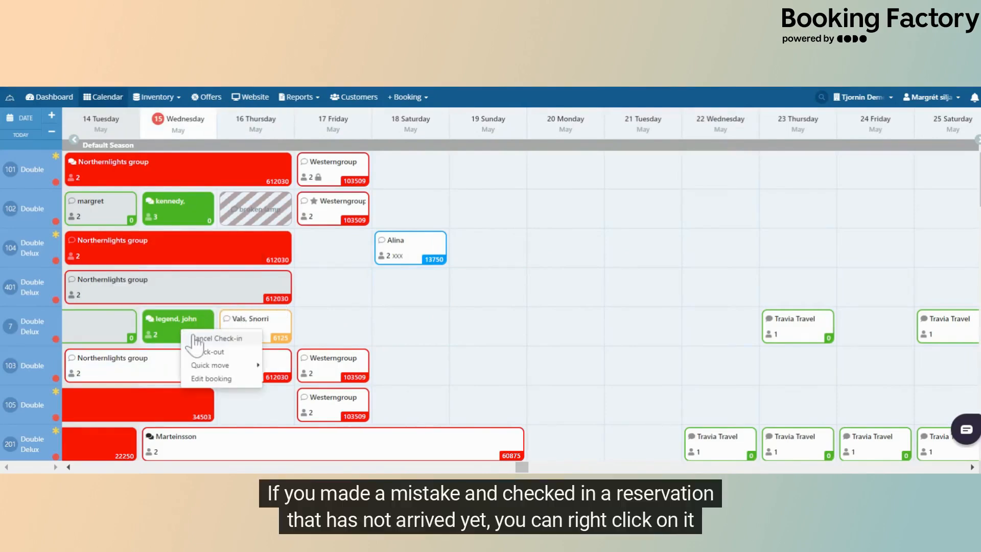
{"action": "left_click", "coordinate": [194, 339]}
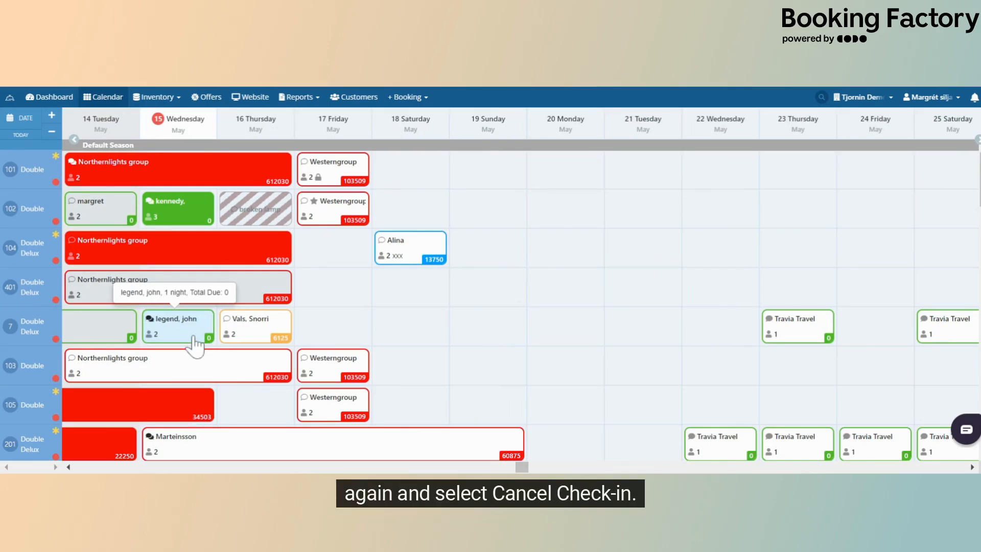
{"action": "right_click", "coordinate": [220, 298]}
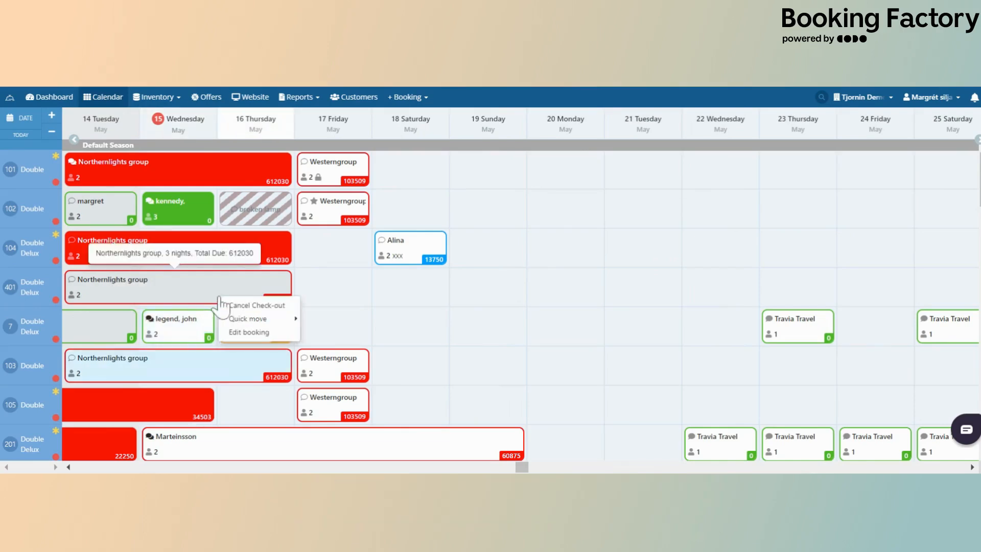
{"action": "left_click", "coordinate": [233, 306]}
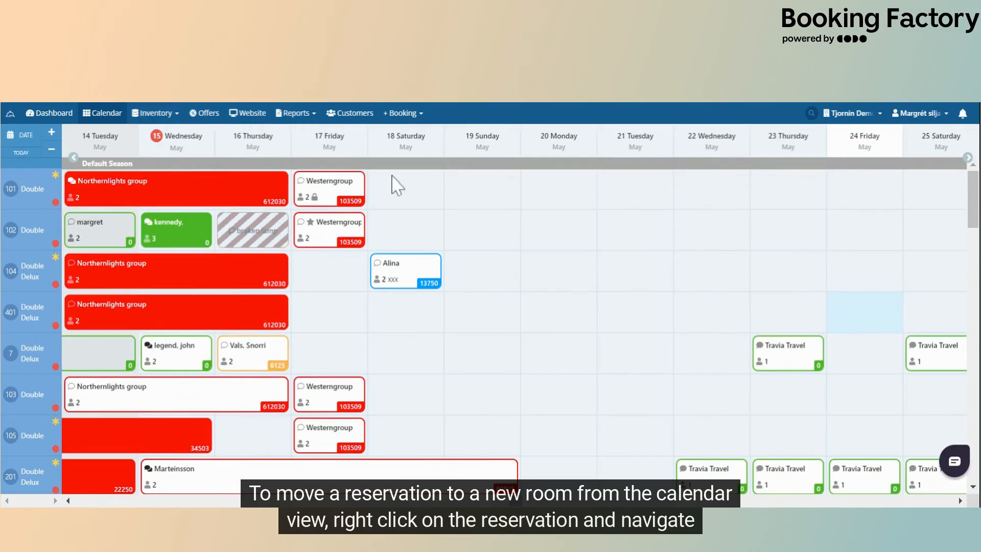
- Use Quick move to transfer the room 104 reservation on 18 May to room 7
{"action": "right_click", "coordinate": [413, 267]}
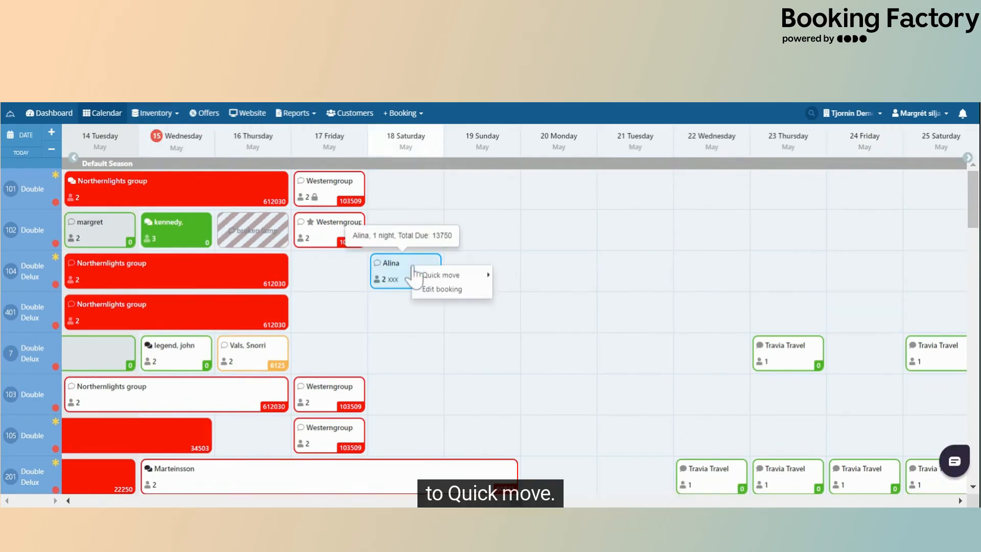
{"action": "mouse_move", "coordinate": [432, 278]}
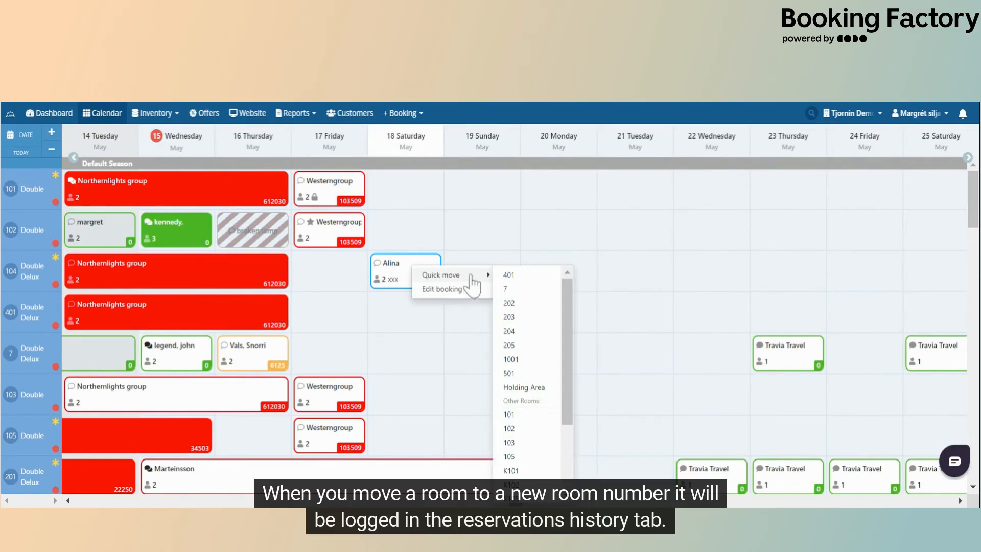
{"action": "left_click", "coordinate": [529, 290]}
- Review the history of the room 7 reservation on 18 May and close its card
{"action": "left_click", "coordinate": [435, 357]}
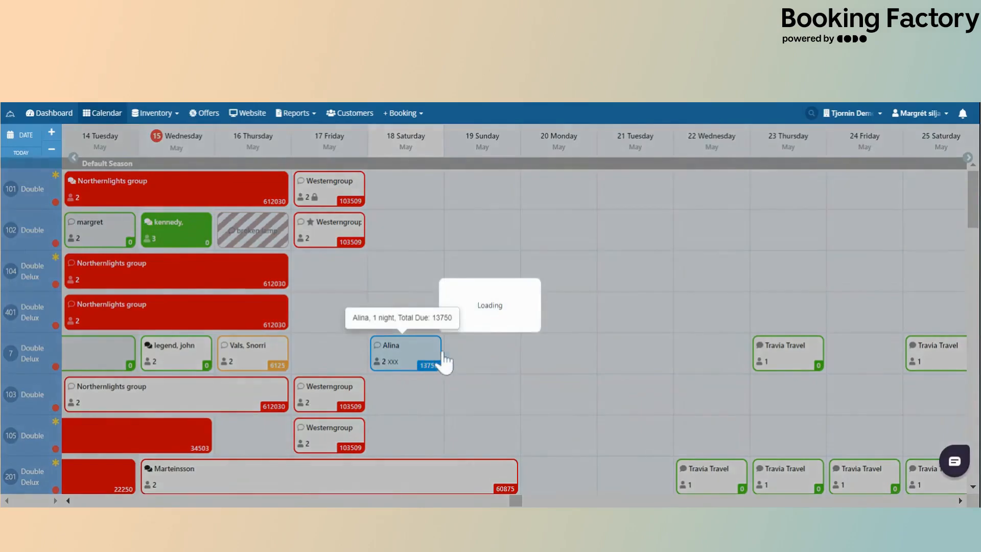
{"action": "left_click", "coordinate": [724, 180]}
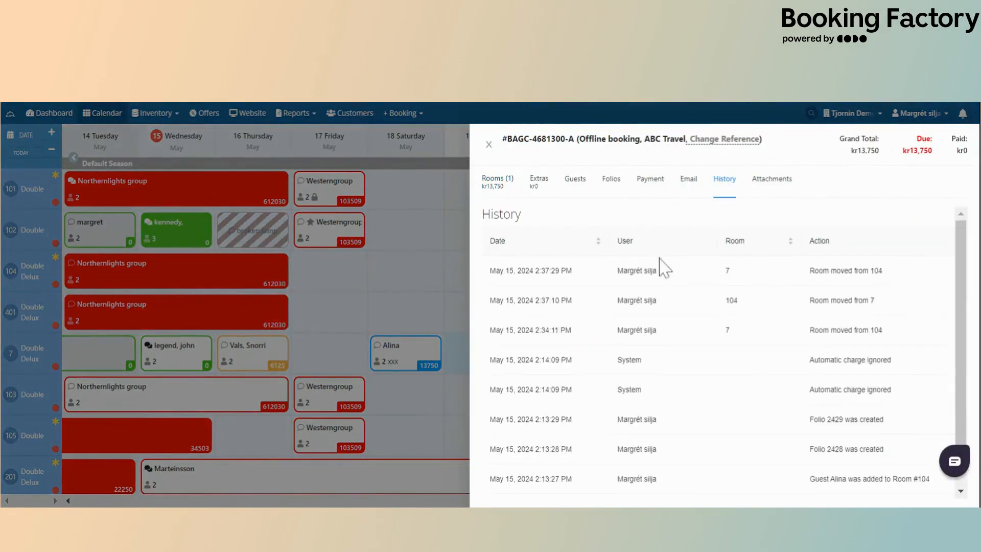
{"action": "left_click", "coordinate": [490, 145]}
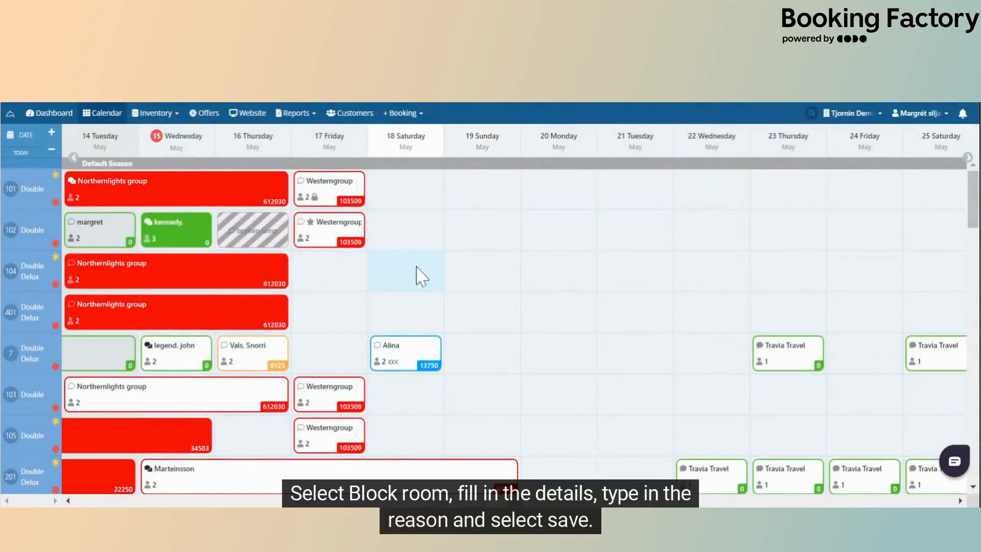
- Block room 104 from 18 May to 19 May 2024 with the reason "broken lamp"
{"action": "right_click", "coordinate": [417, 268]}
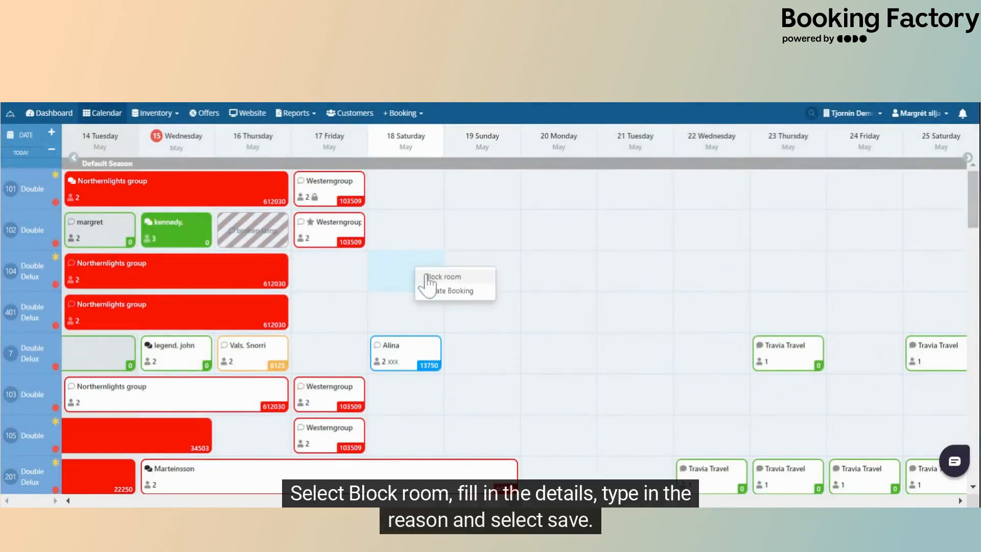
{"action": "left_click", "coordinate": [427, 277]}
{"action": "left_click", "coordinate": [439, 329]}
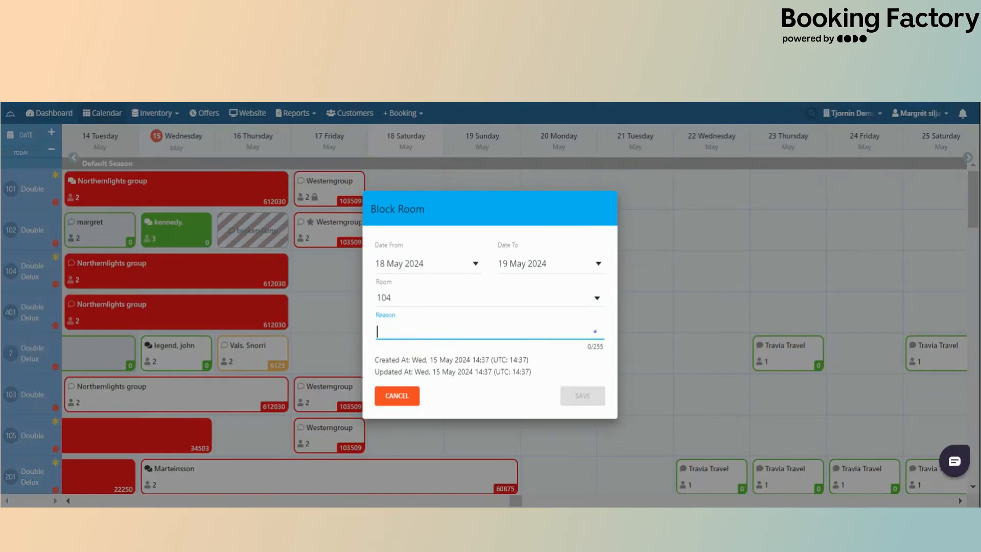
{"action": "type", "text": "broken lamp"}
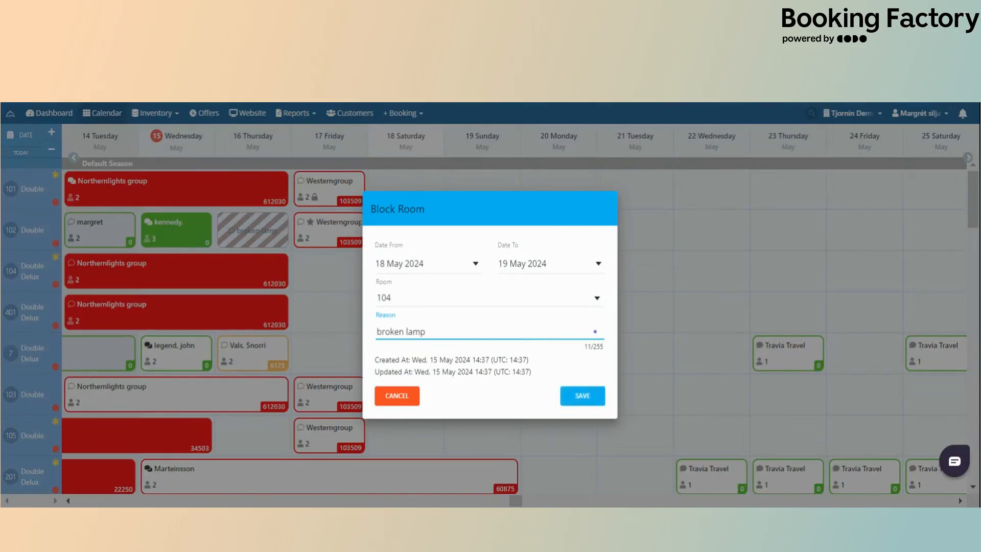
{"action": "left_click", "coordinate": [575, 399]}
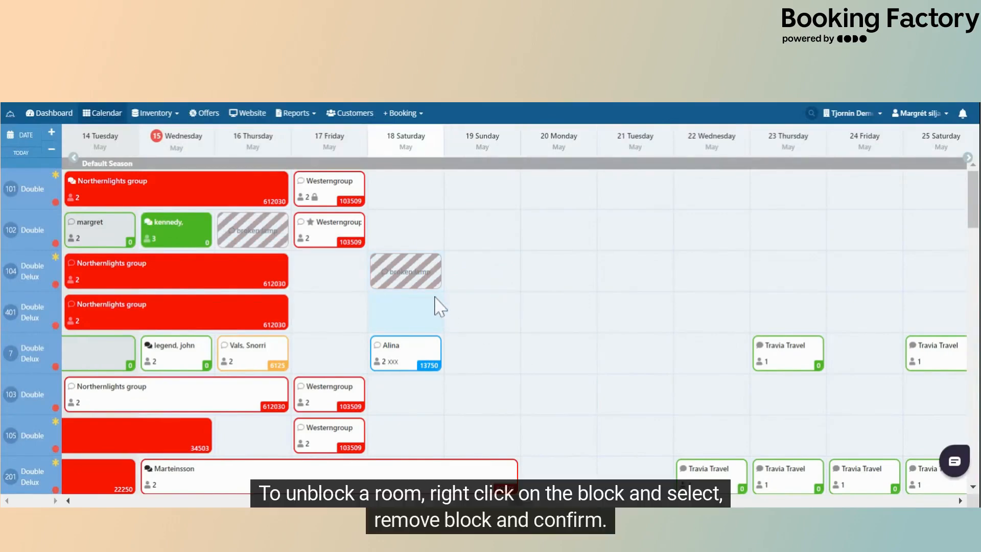
- Remove the "broken lamp" block from room 104 on 18 May
{"action": "right_click", "coordinate": [423, 282]}
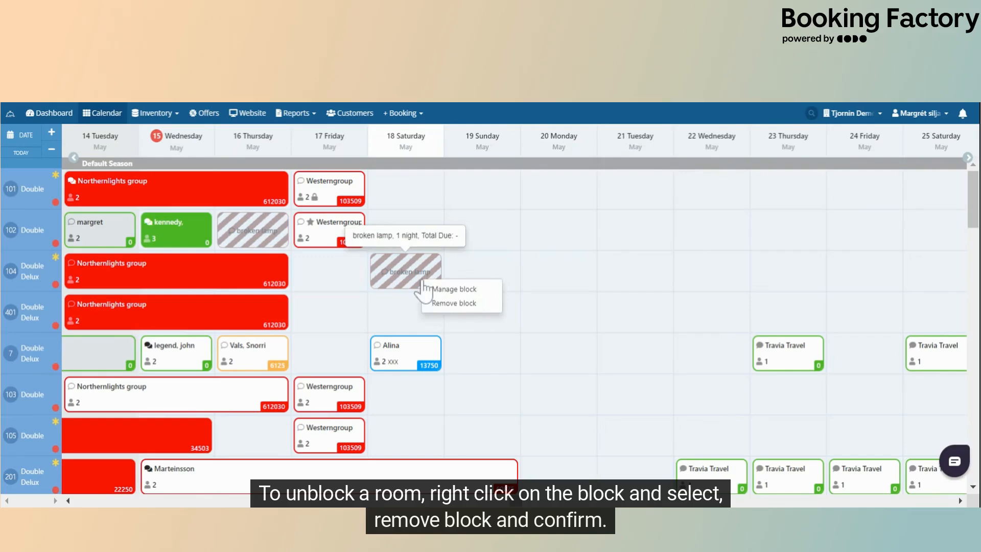
{"action": "left_click", "coordinate": [435, 305]}
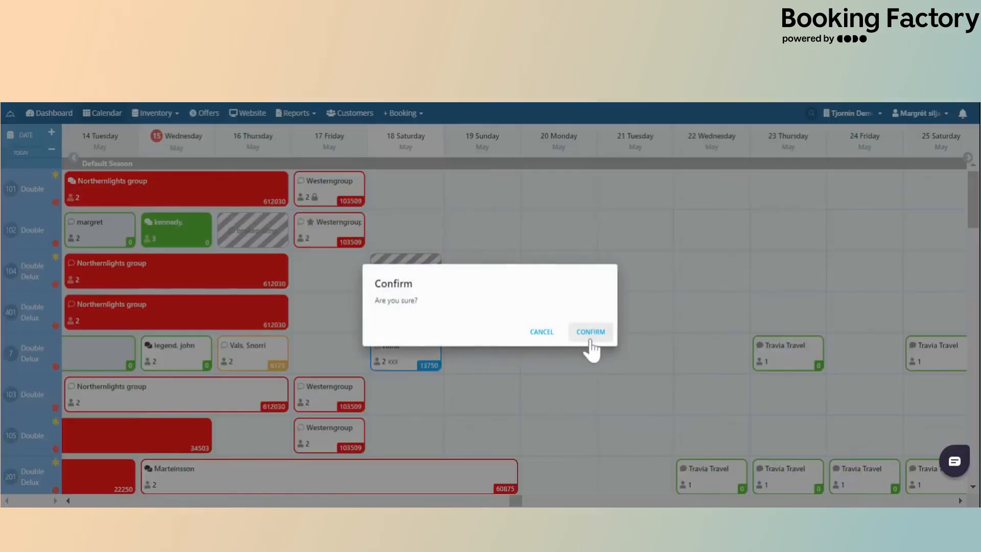
{"action": "left_click", "coordinate": [591, 340]}
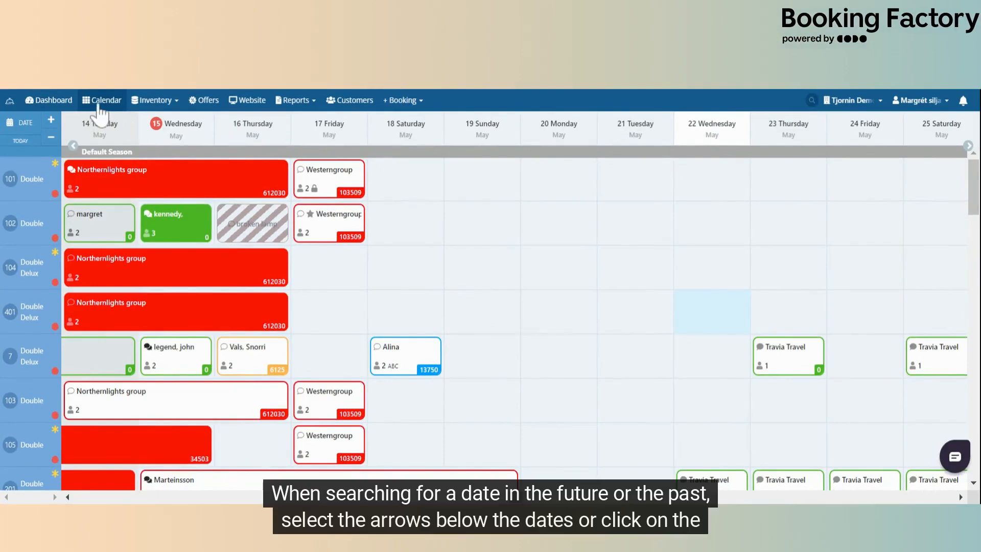
- Browse the calendar back through April, pick 1 May 2024 as the date, and return to today
{"action": "left_click", "coordinate": [73, 146]}
{"action": "left_click", "coordinate": [73, 146]}
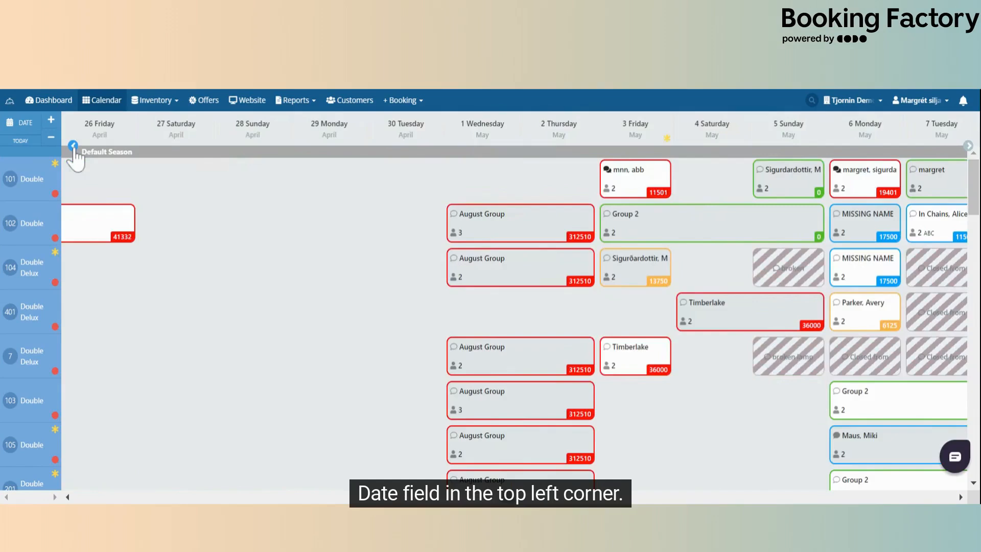
{"action": "left_click", "coordinate": [73, 146]}
{"action": "left_click", "coordinate": [31, 128]}
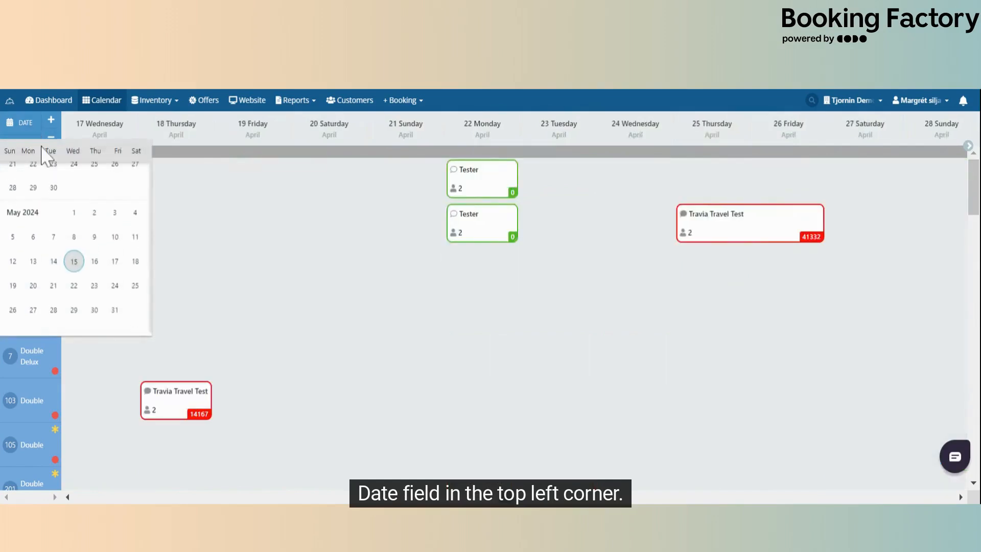
{"action": "left_click", "coordinate": [72, 217]}
{"action": "left_click", "coordinate": [22, 141]}
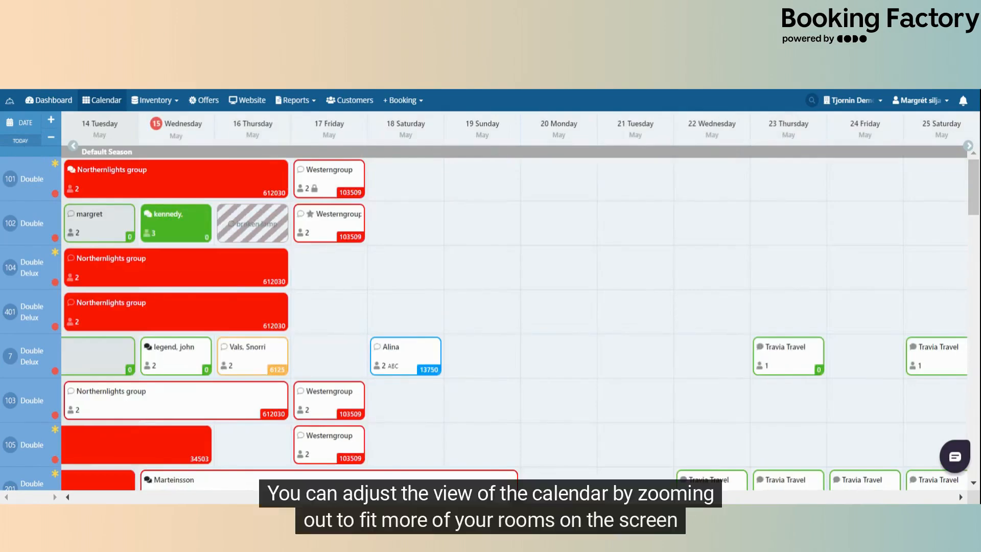
- Zoom the calendar out to fit more rooms, and zoom back in to inspect the booking icons and abbreviations
{"action": "left_click", "coordinate": [51, 139]}
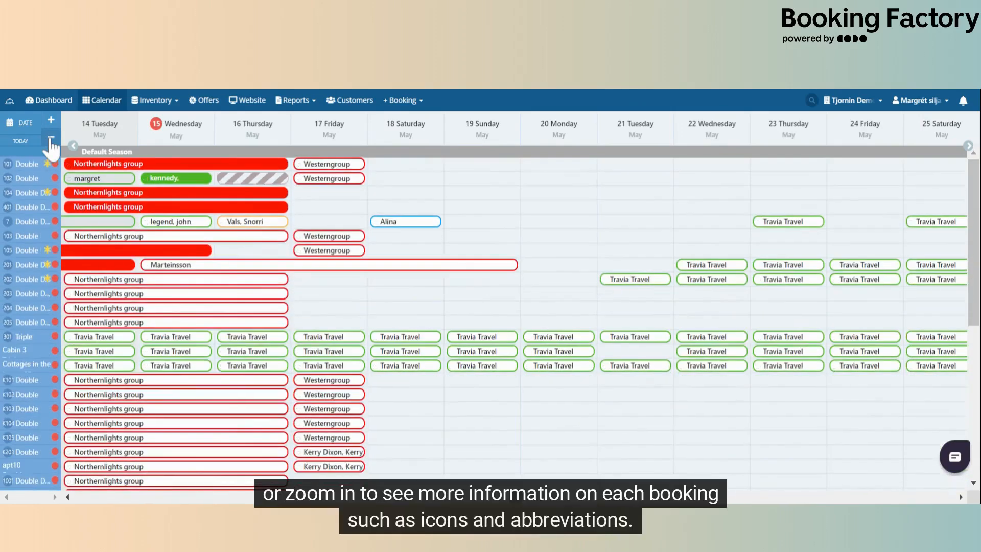
{"action": "left_click", "coordinate": [51, 122]}
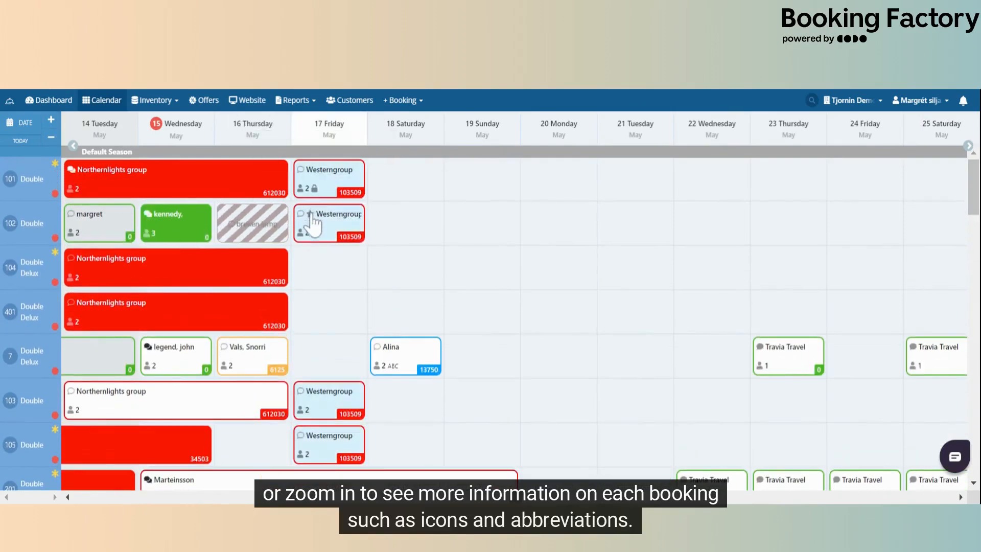
{"action": "mouse_move", "coordinate": [398, 376]}
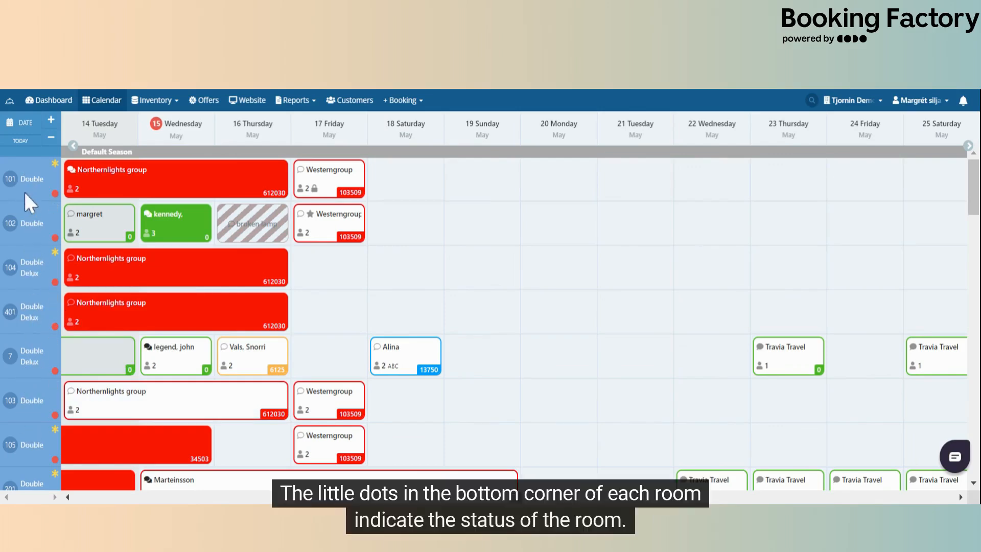
- Set the housekeeping status of room 101 to Clean and review the list of available statuses
{"action": "mouse_move", "coordinate": [56, 195]}
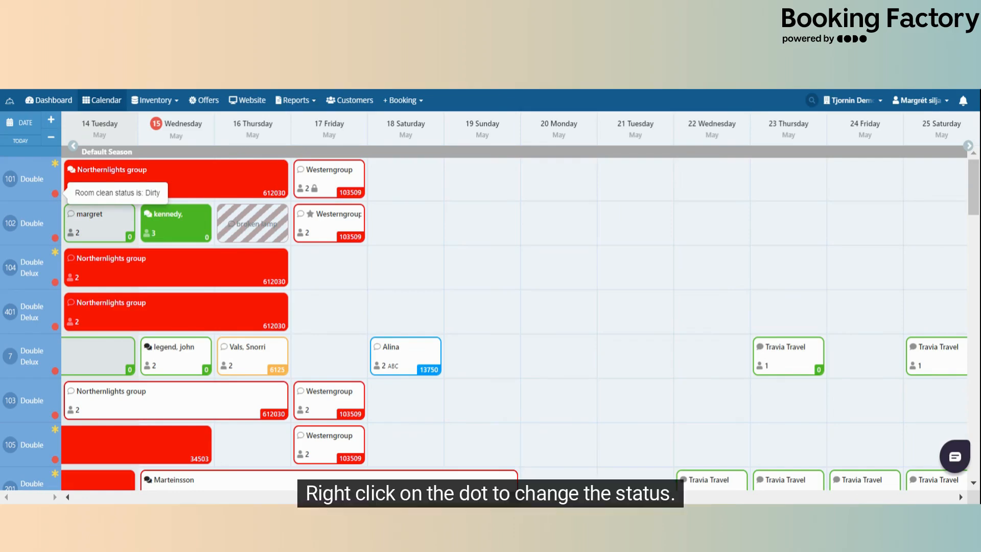
{"action": "right_click", "coordinate": [55, 193]}
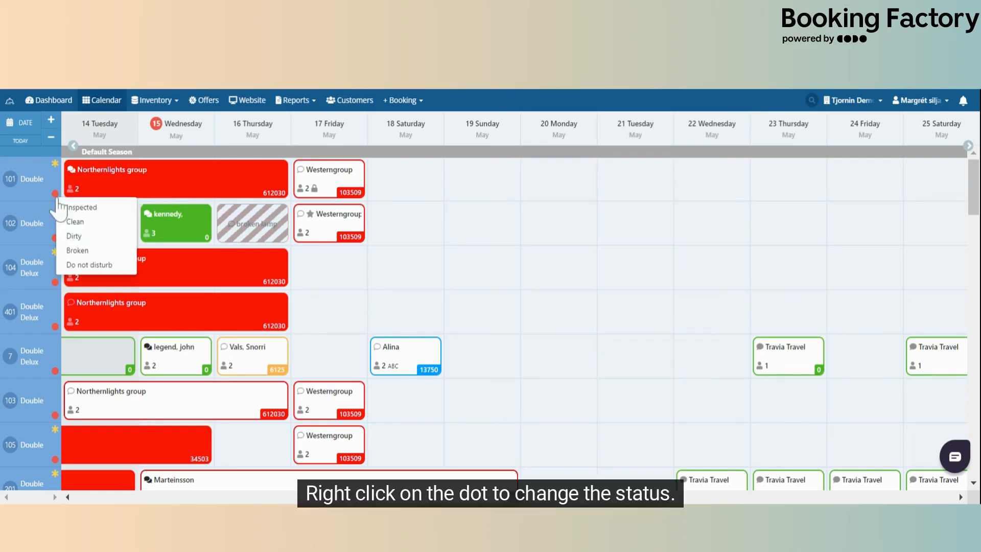
{"action": "left_click", "coordinate": [77, 222]}
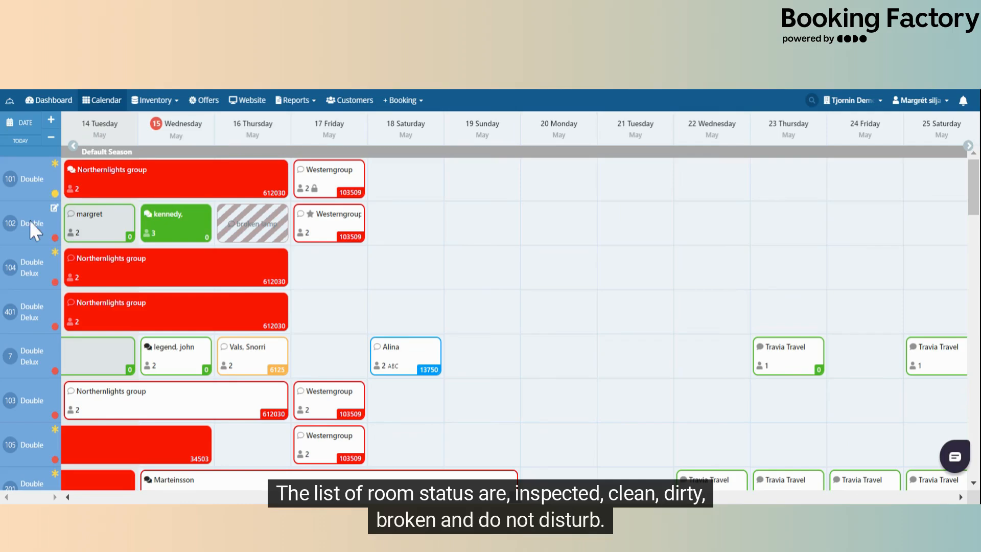
{"action": "right_click", "coordinate": [54, 193]}
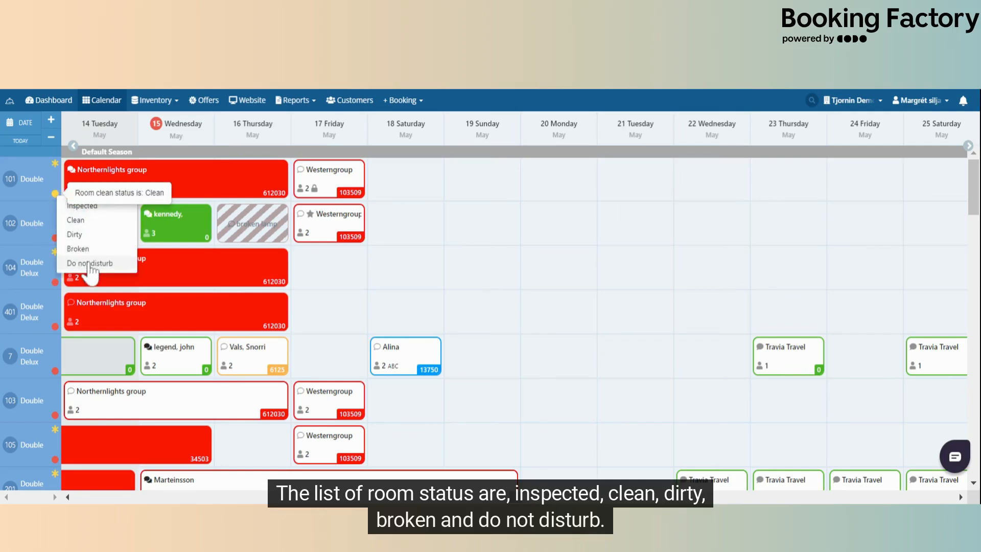
{"action": "left_click", "coordinate": [38, 194]}
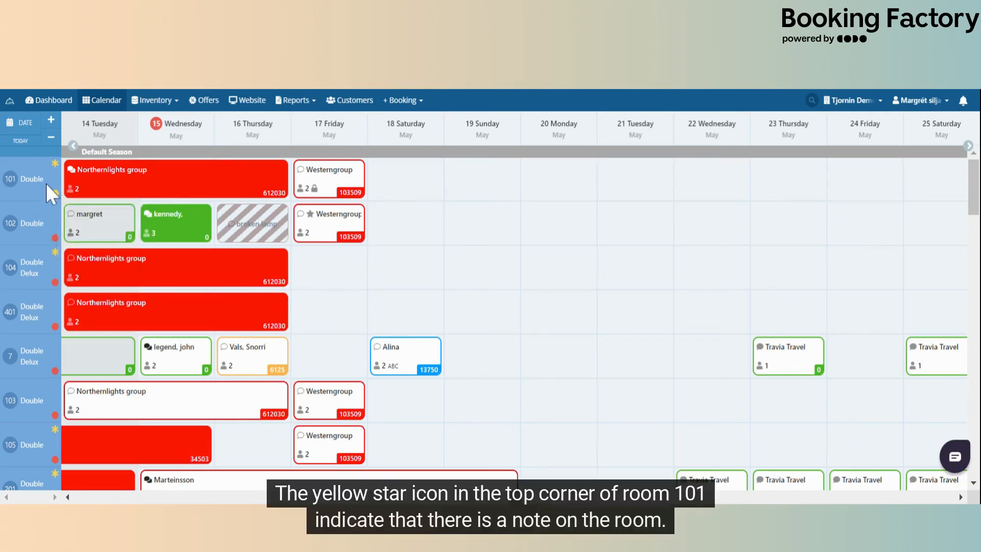
- Read the room notes on rooms 101 and 104, and open the note form for room 102 without saving
{"action": "mouse_move", "coordinate": [54, 167]}
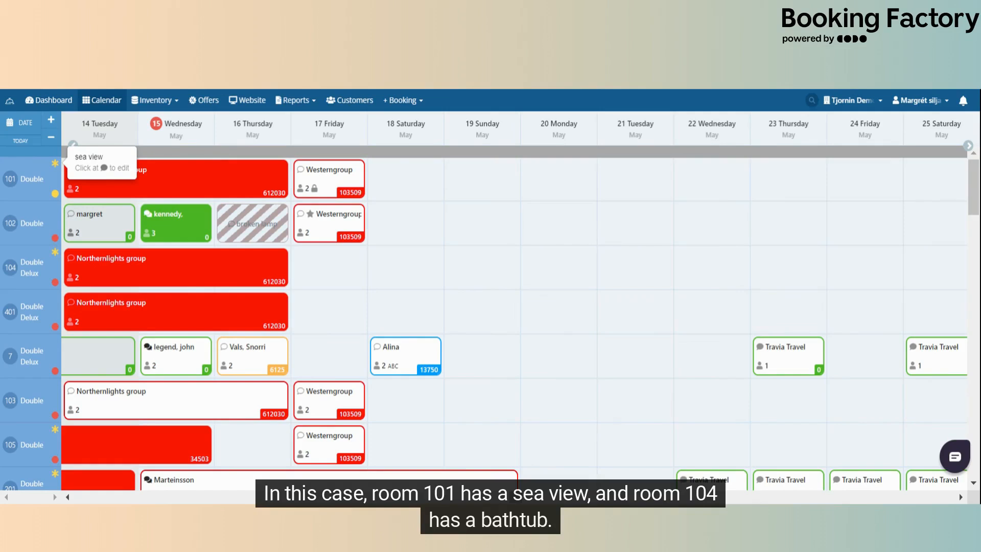
{"action": "mouse_move", "coordinate": [56, 254]}
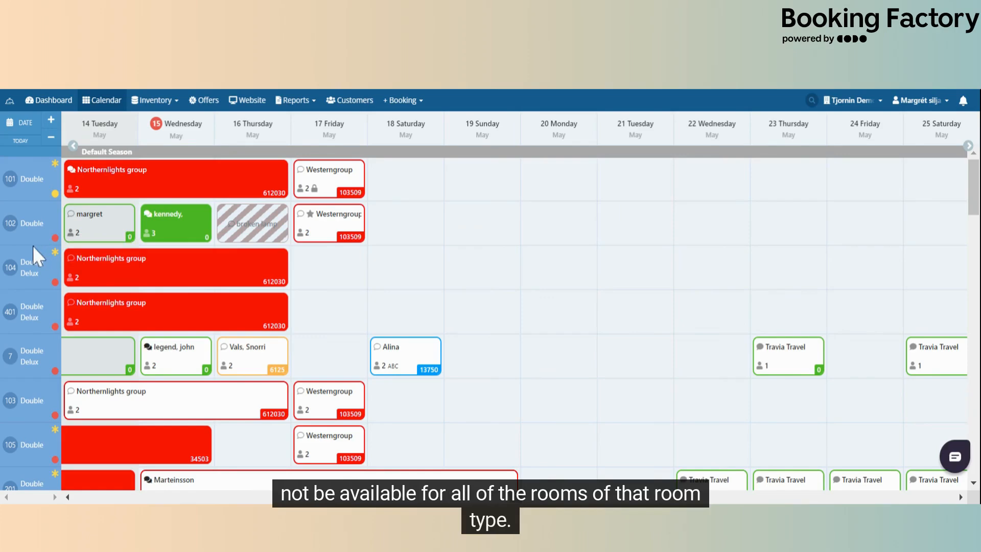
{"action": "mouse_move", "coordinate": [54, 208]}
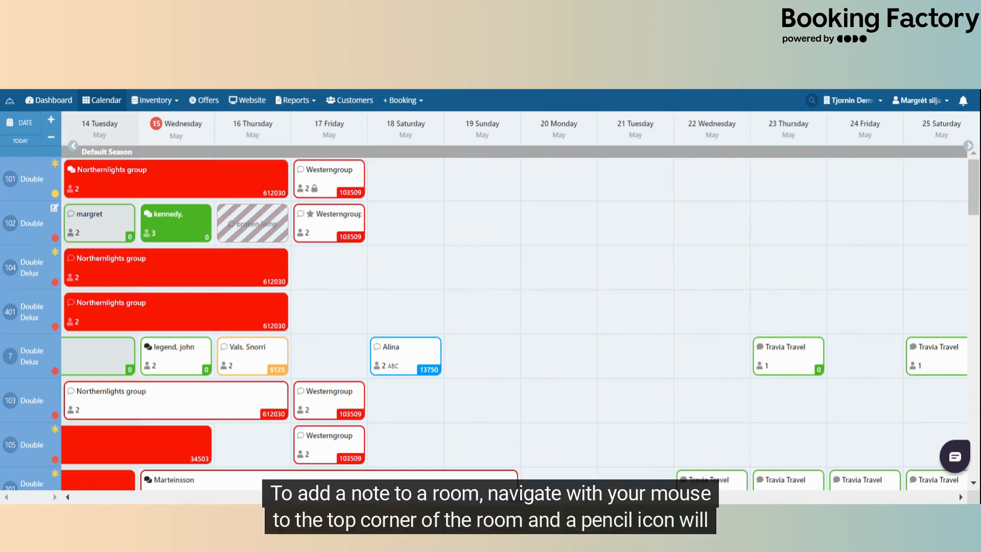
{"action": "left_click", "coordinate": [55, 208]}
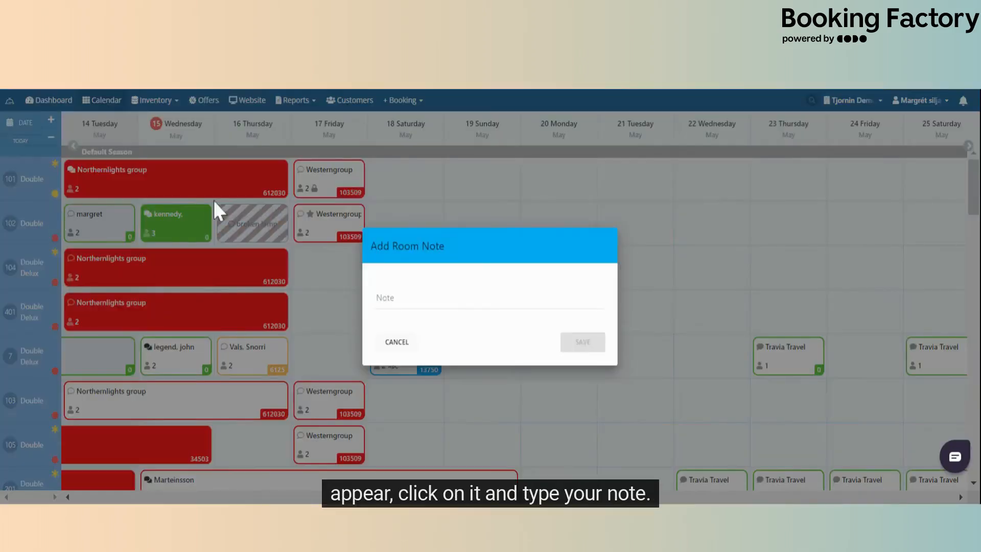
{"action": "left_click", "coordinate": [402, 348]}
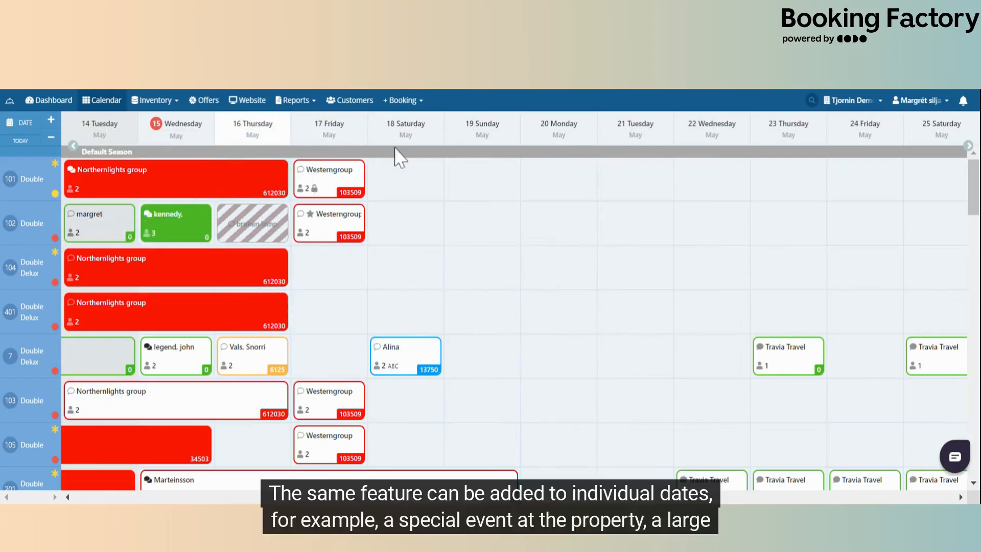
- Add the note "event" to the date 18 May 2024 and save it
{"action": "left_click", "coordinate": [438, 144]}
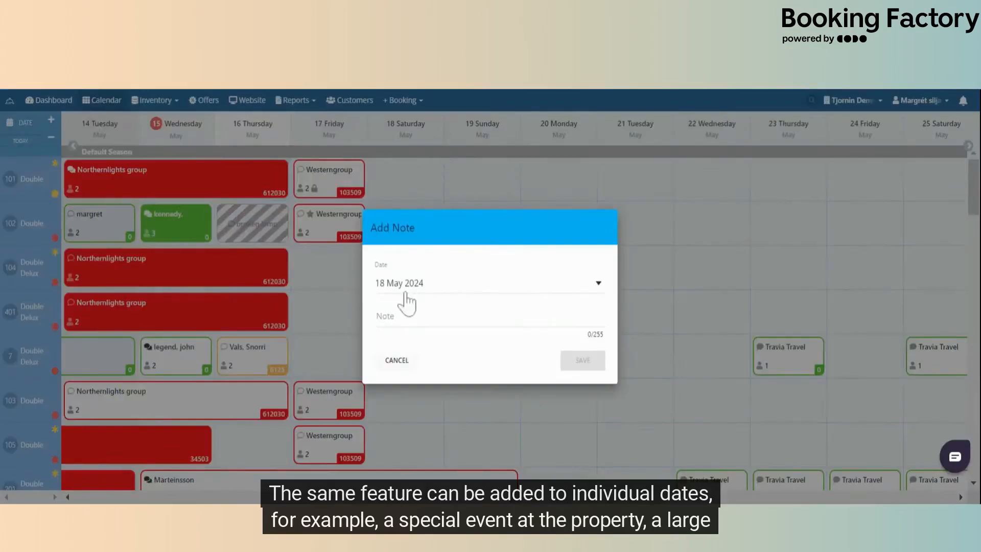
{"action": "left_click", "coordinate": [407, 316]}
{"action": "type", "text": "event"}
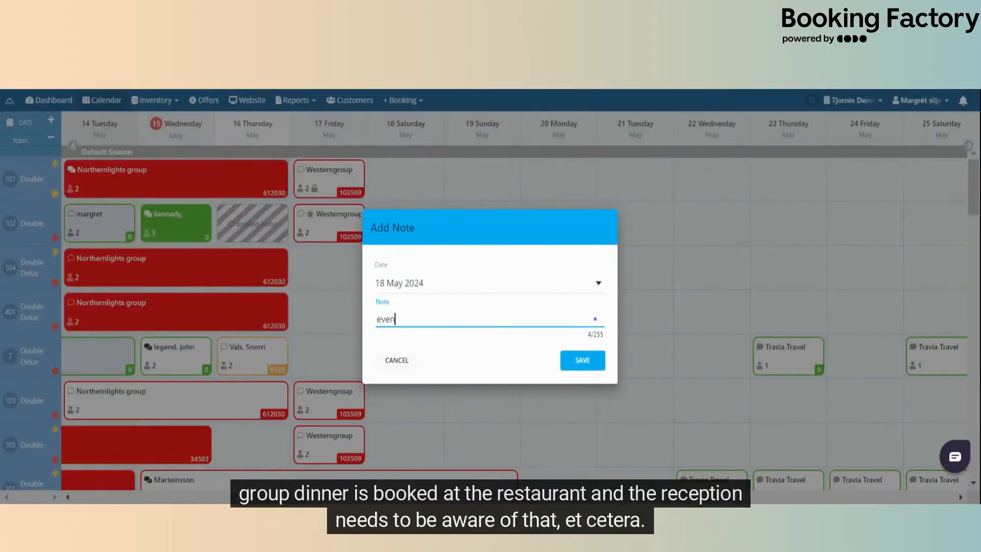
{"action": "left_click", "coordinate": [582, 359]}
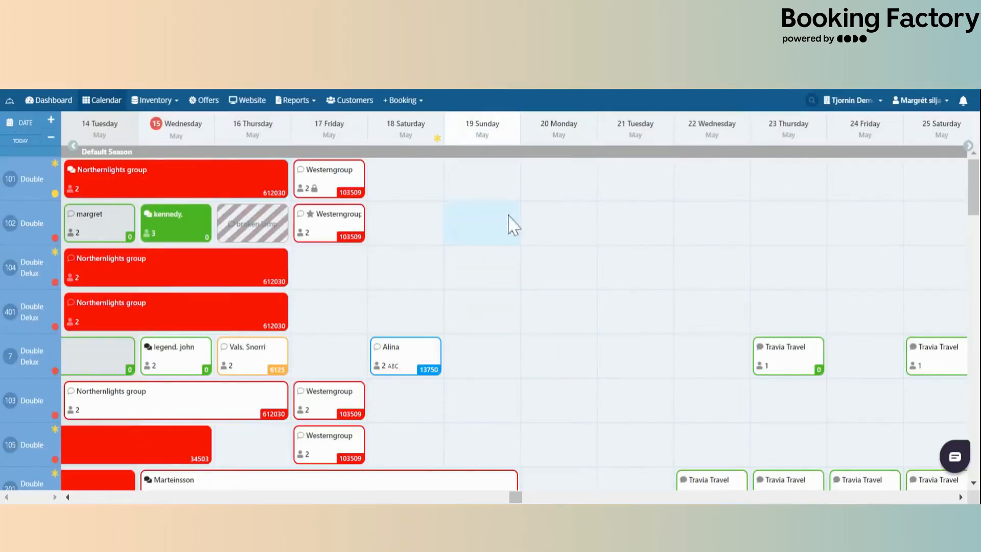
{"action": "mouse_move", "coordinate": [441, 144]}
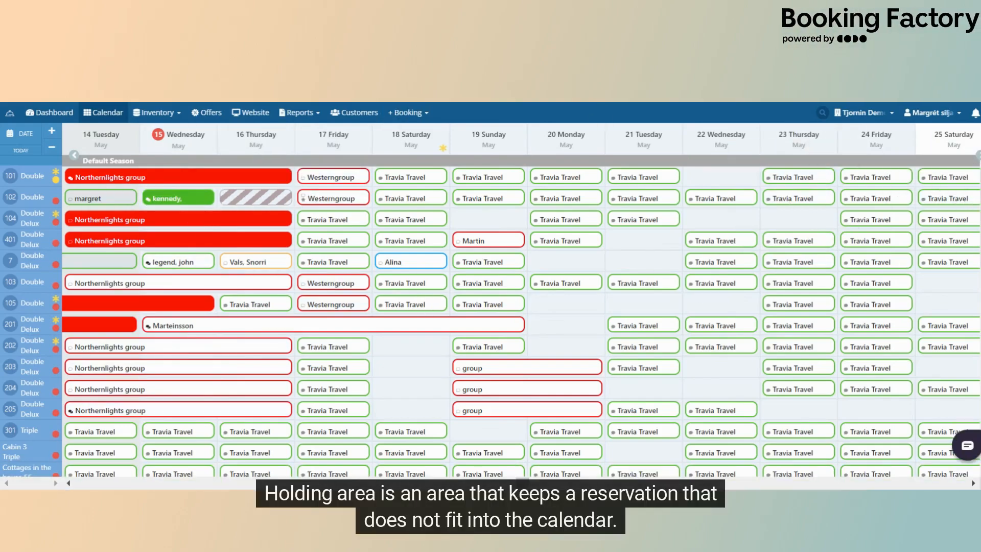
- Examine the holding area reservations and the room availability around 19 May in the calendar
{"action": "scroll", "coordinate": [491, 317], "scroll_direction": "down", "scroll_amount": 5}
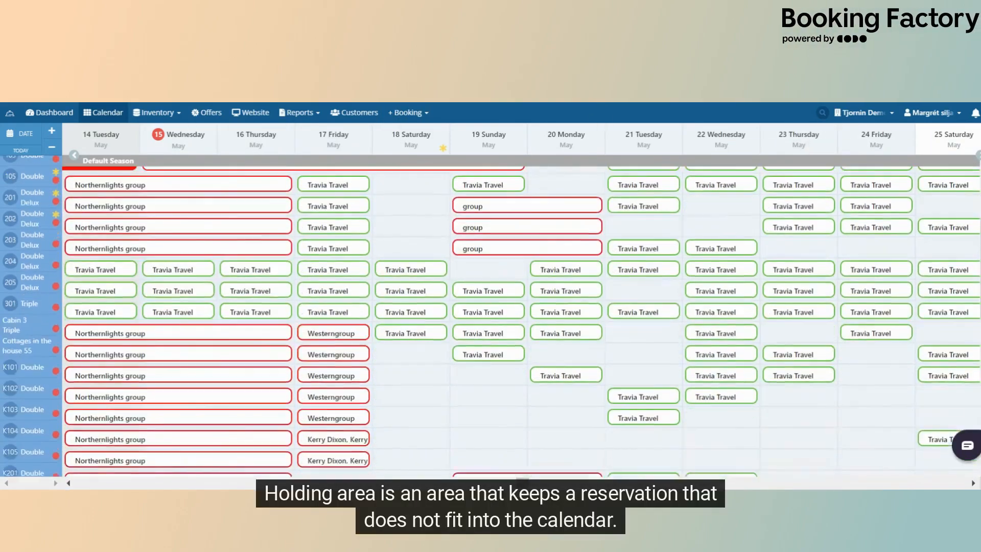
{"action": "scroll", "coordinate": [491, 322], "scroll_direction": "down", "scroll_amount": 5}
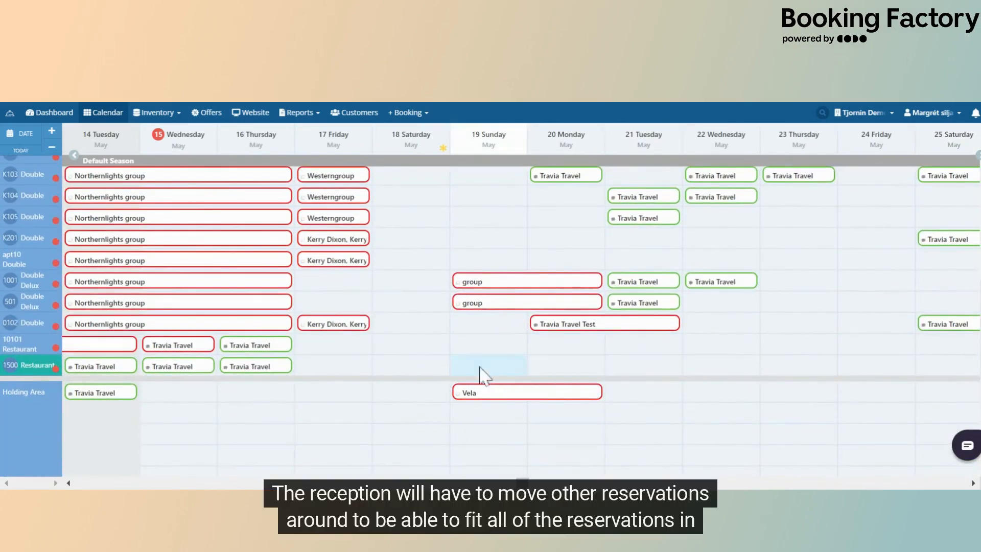
{"action": "scroll", "coordinate": [889, 358], "scroll_direction": "up", "scroll_amount": 2}
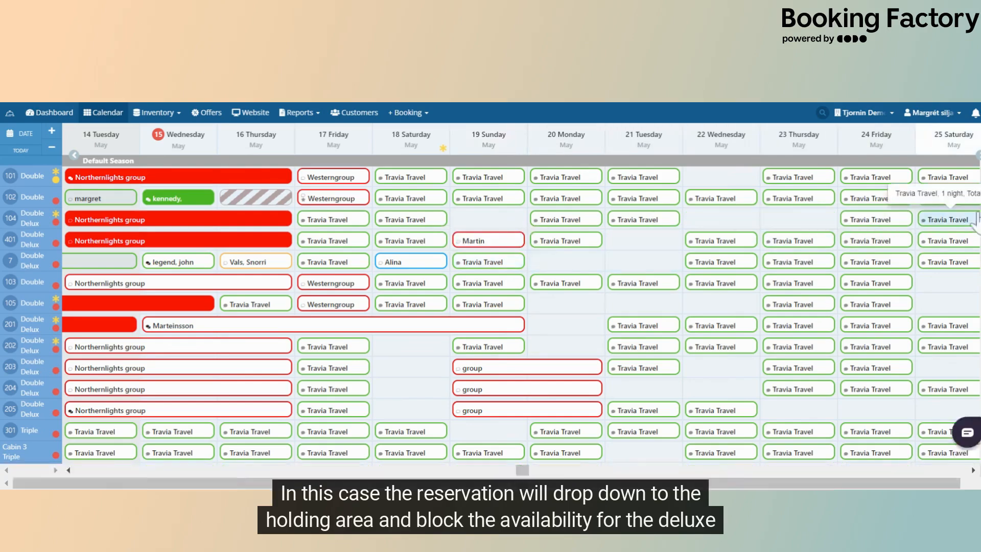
{"action": "scroll", "coordinate": [521, 322], "scroll_direction": "down", "scroll_amount": 2}
{"action": "scroll", "coordinate": [521, 322], "scroll_direction": "down", "scroll_amount": 6}
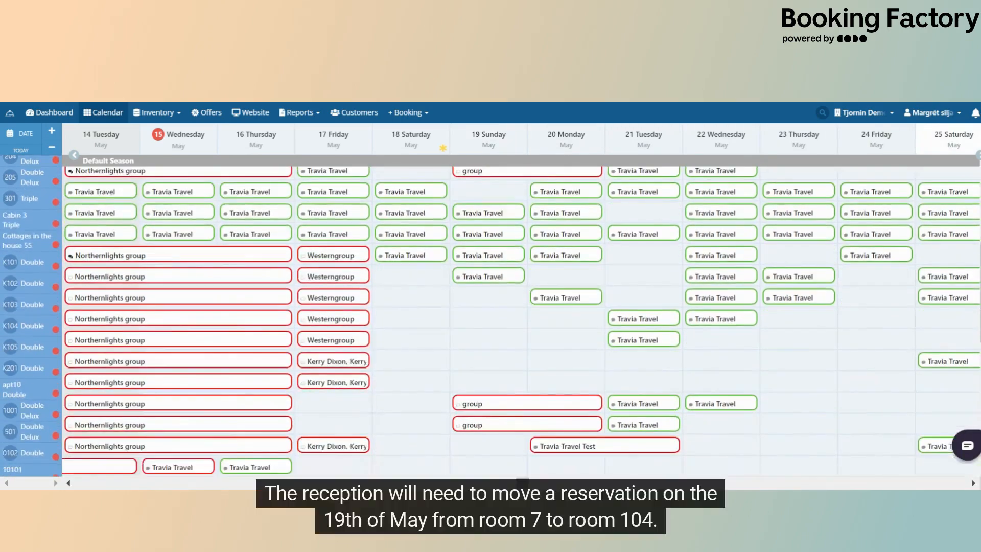
- Use Quick move to transfer the Travia Travel reservation on 19 May from room 7 to room 104
{"action": "scroll", "coordinate": [521, 322], "scroll_direction": "up", "scroll_amount": 8}
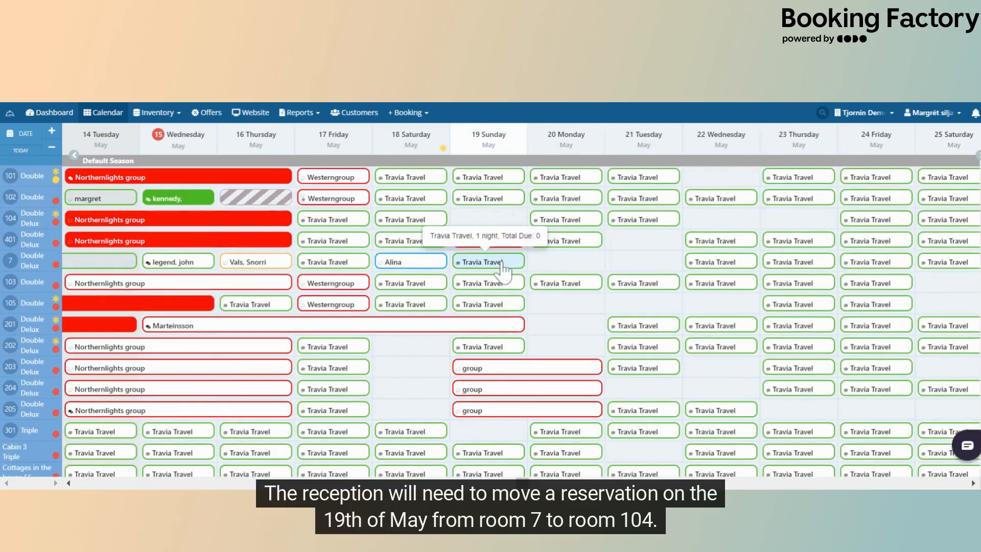
{"action": "right_click", "coordinate": [504, 266]}
{"action": "mouse_move", "coordinate": [529, 271]}
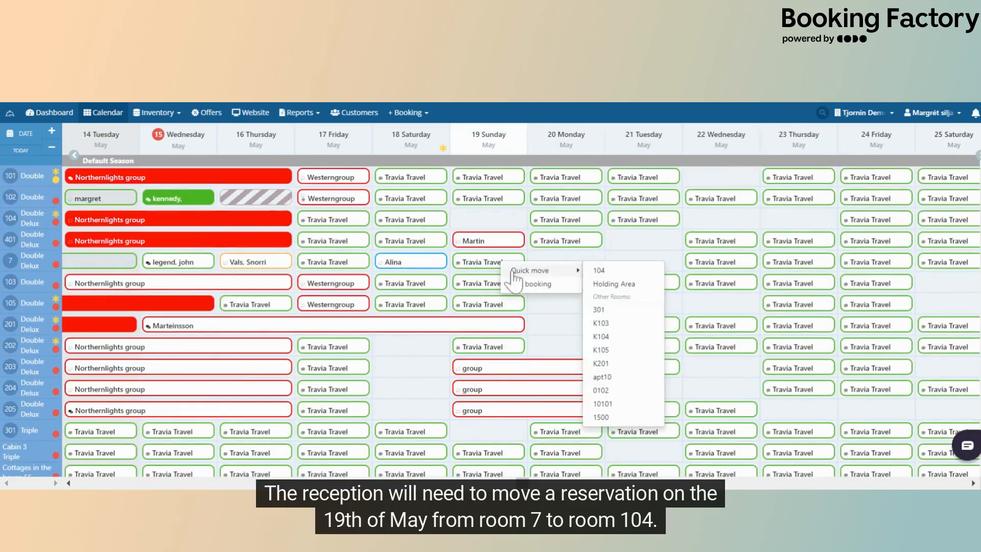
{"action": "left_click", "coordinate": [615, 271]}
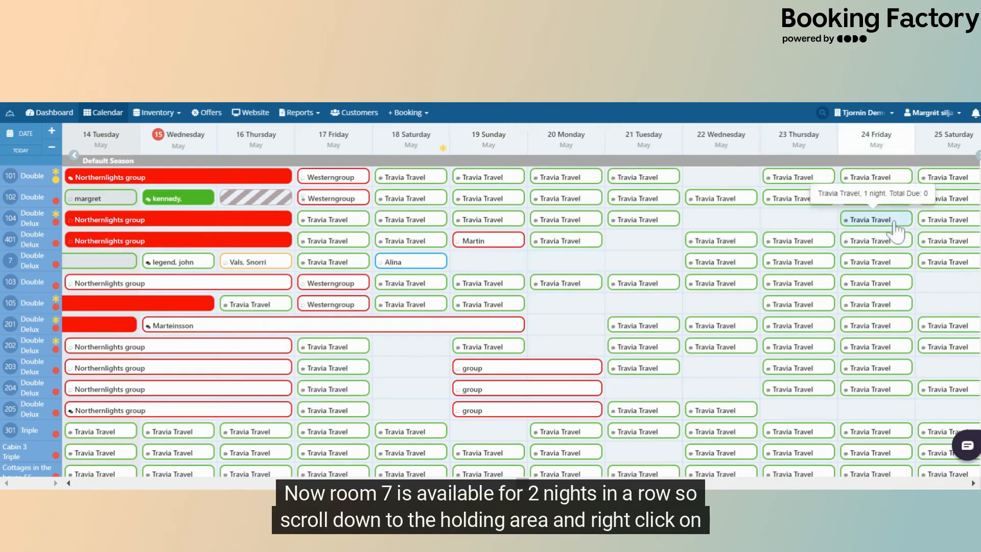
- Use Quick move to transfer the two-night holding area reservation starting 19 May to room 7
{"action": "scroll", "coordinate": [522, 322], "scroll_direction": "down", "scroll_amount": 3}
{"action": "scroll", "coordinate": [970, 339], "scroll_direction": "down", "scroll_amount": 1}
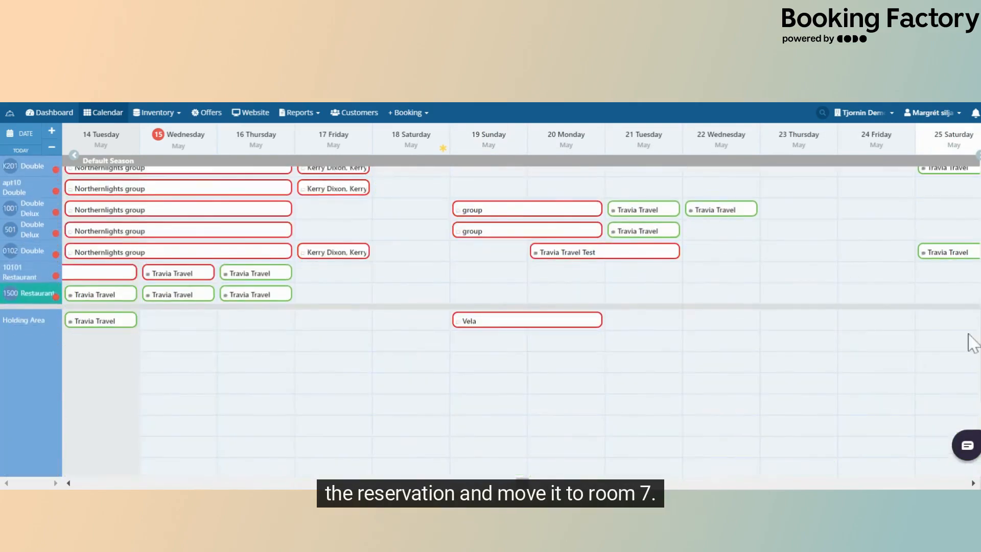
{"action": "right_click", "coordinate": [567, 320]}
{"action": "mouse_move", "coordinate": [574, 327]}
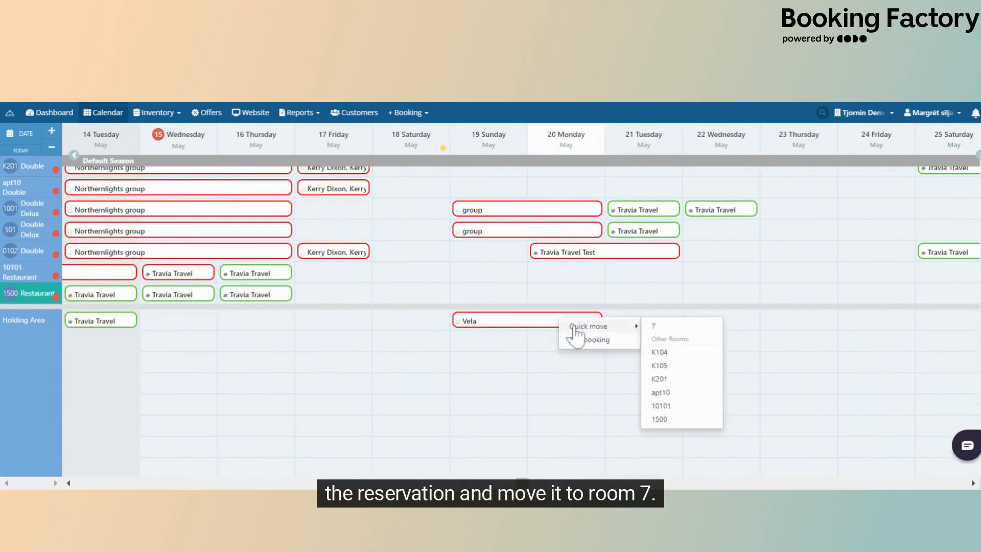
{"action": "left_click", "coordinate": [664, 330]}
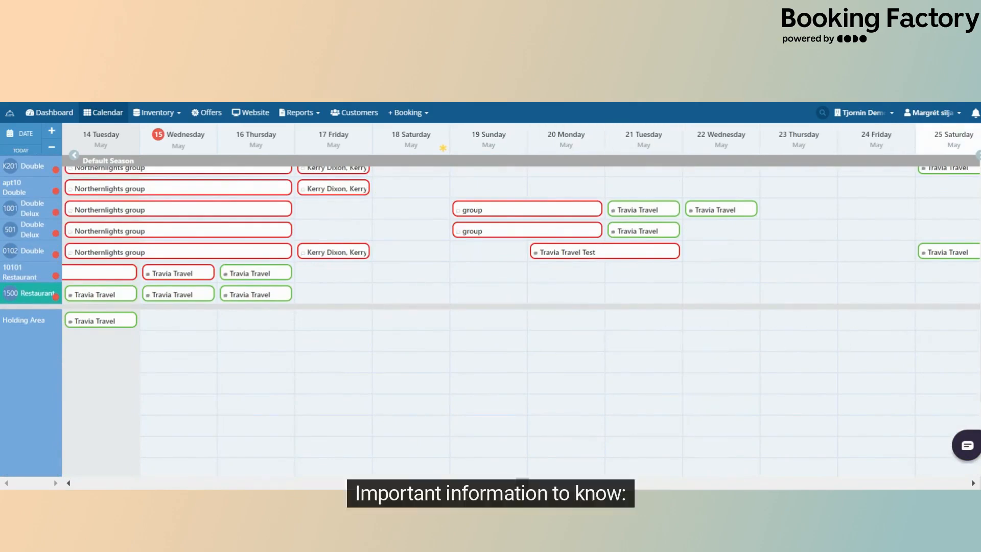
{"action": "scroll", "coordinate": [951, 342], "scroll_direction": "up", "scroll_amount": 10}
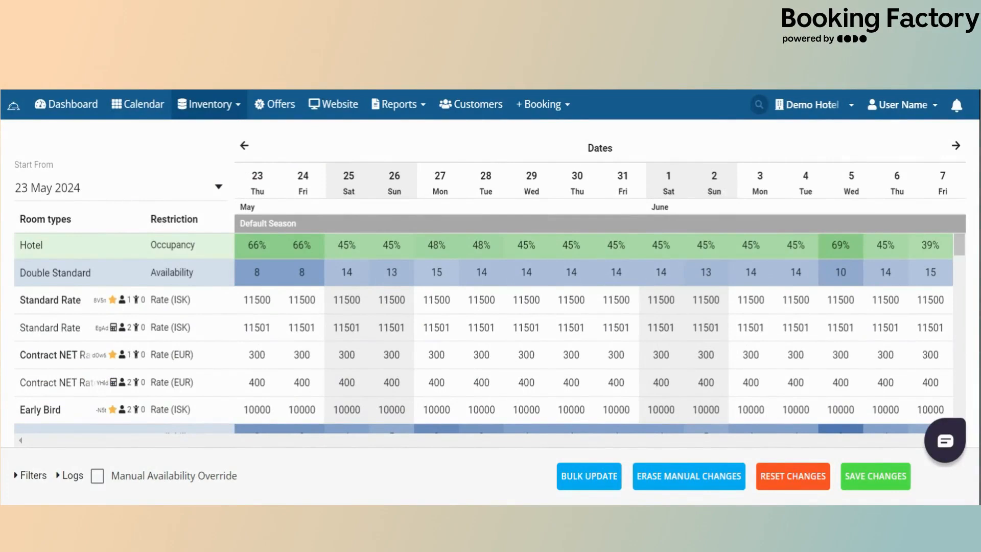
- Open the main rates view of the inventory and examine the rates and availability of the room types
{"action": "left_click", "coordinate": [228, 113]}
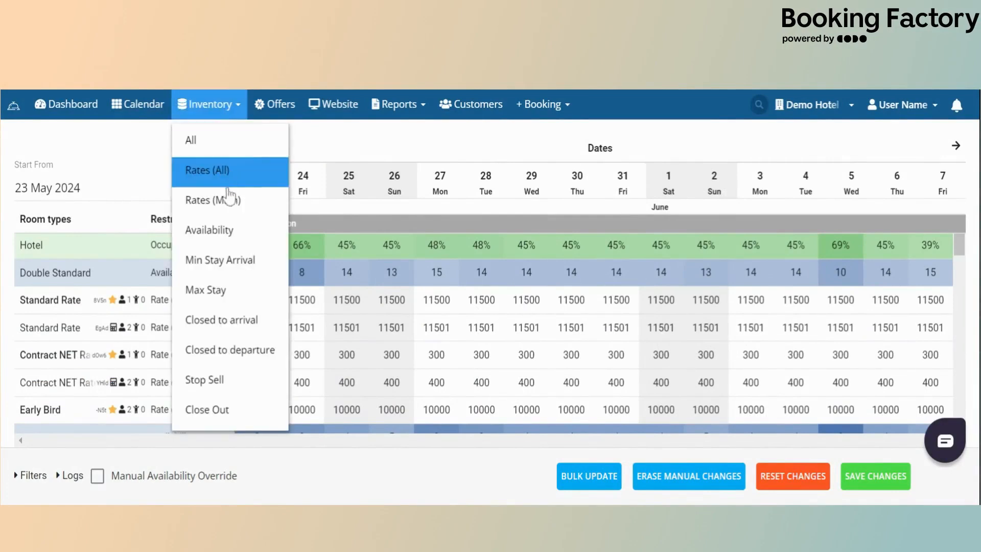
{"action": "left_click", "coordinate": [252, 211]}
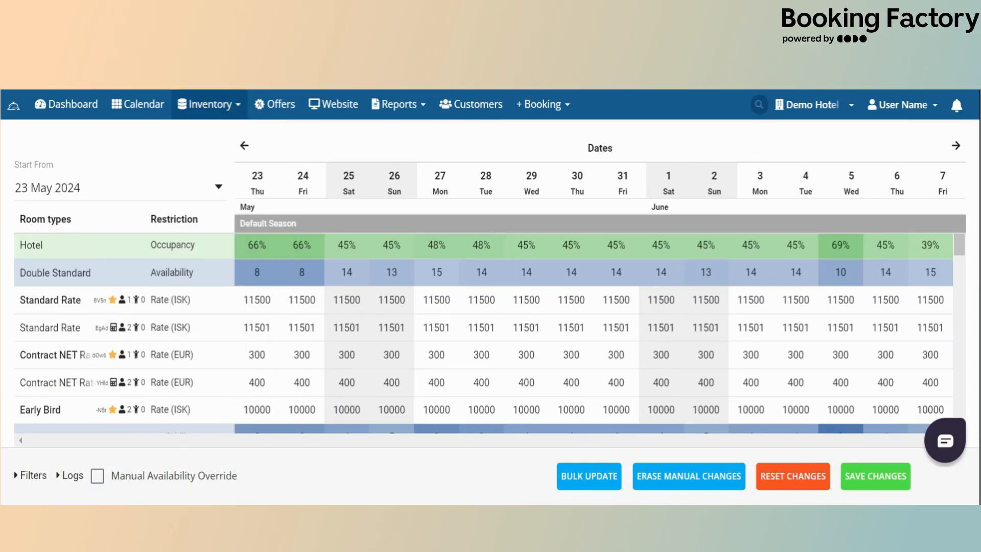
{"action": "scroll", "coordinate": [483, 332], "scroll_direction": "down", "scroll_amount": 10}
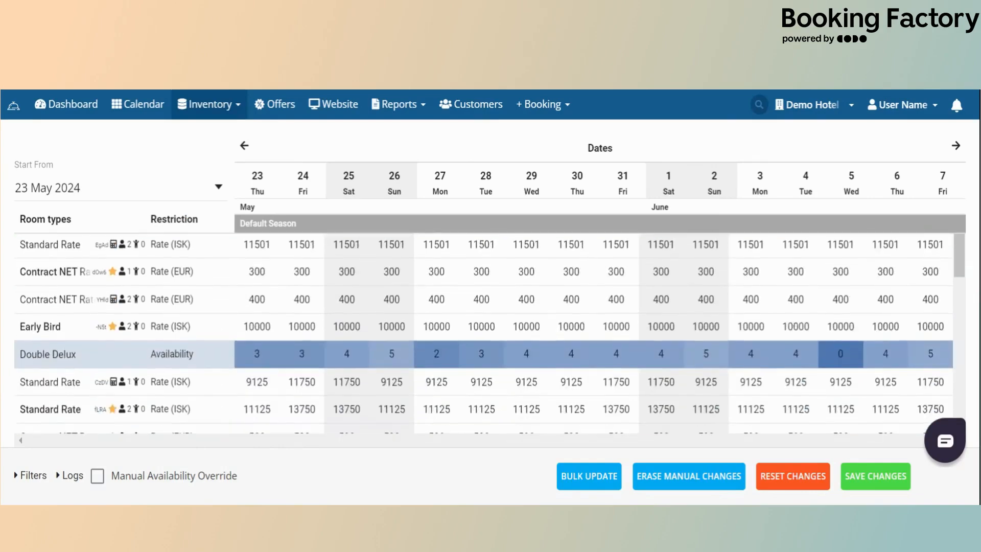
{"action": "scroll", "coordinate": [55, 285], "scroll_direction": "down", "scroll_amount": 10}
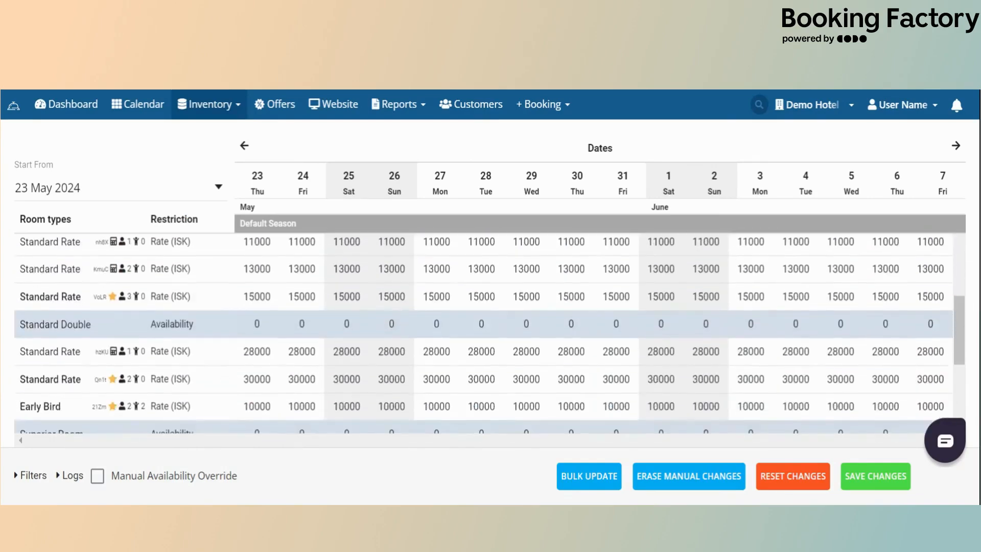
{"action": "scroll", "coordinate": [55, 284], "scroll_direction": "up", "scroll_amount": 20}
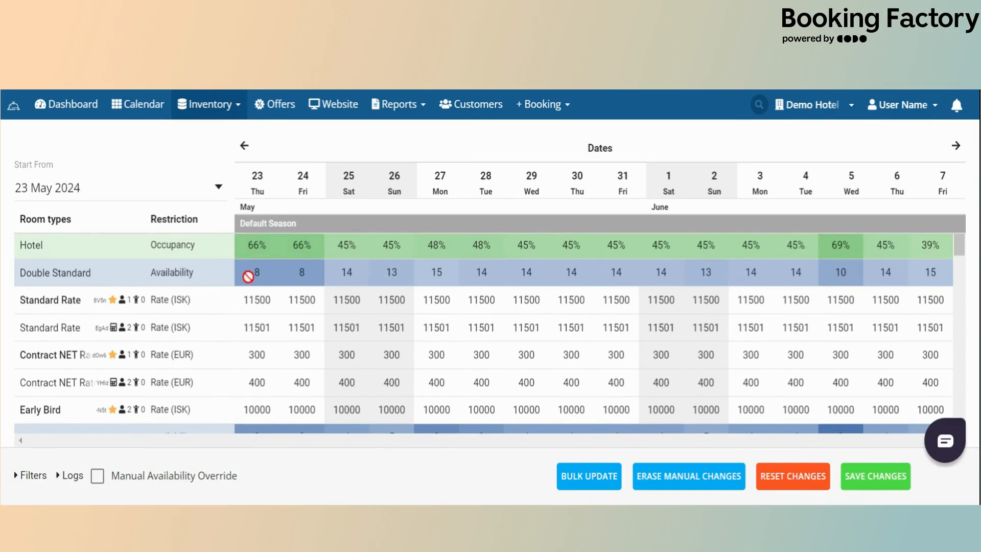
{"action": "scroll", "coordinate": [248, 276], "scroll_direction": "down", "scroll_amount": 3}
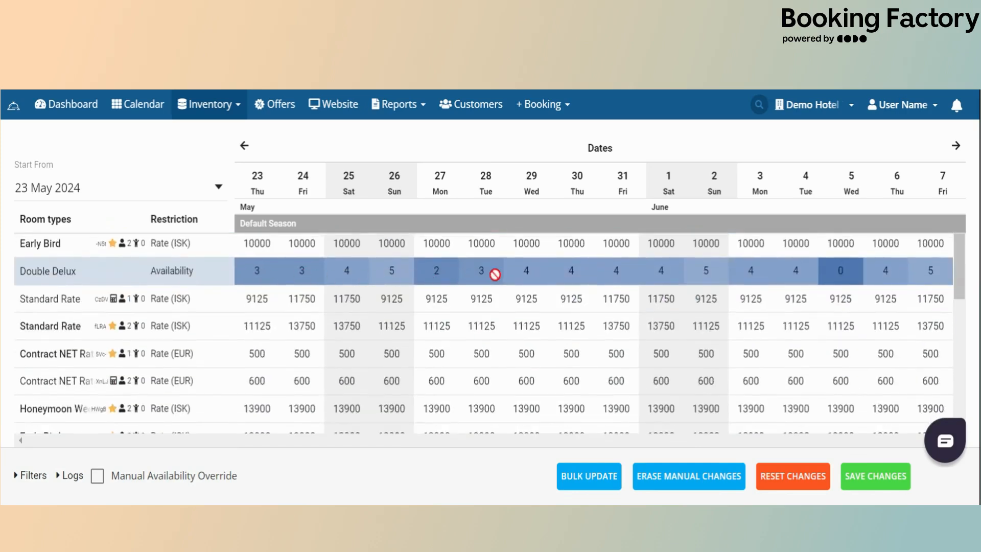
{"action": "scroll", "coordinate": [495, 275], "scroll_direction": "up", "scroll_amount": 3}
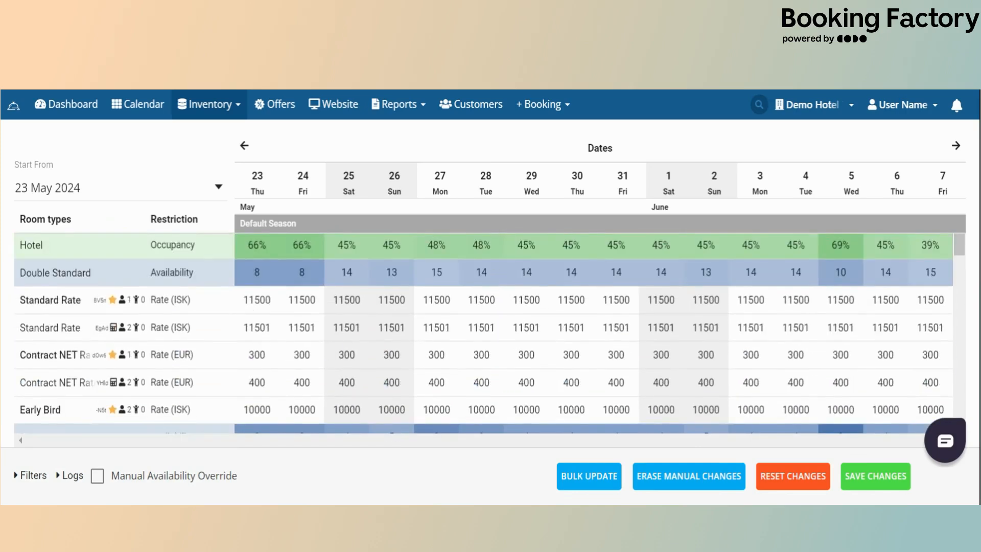
- Set the one-person Standard Rate of Double Standard on 23 May to 12000 and save the changes
{"action": "left_click", "coordinate": [257, 300]}
{"action": "type", "text": "12000"}
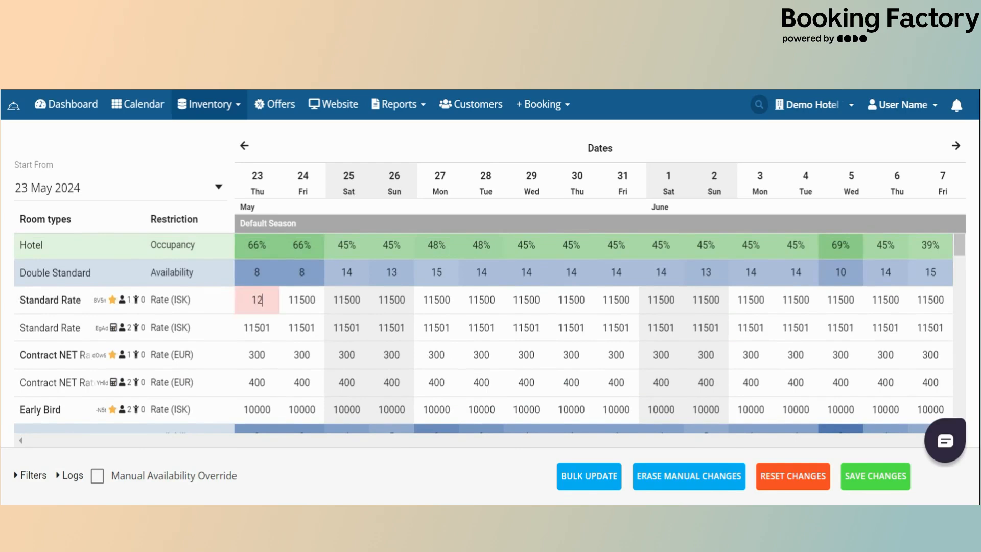
{"action": "left_click", "coordinate": [871, 483]}
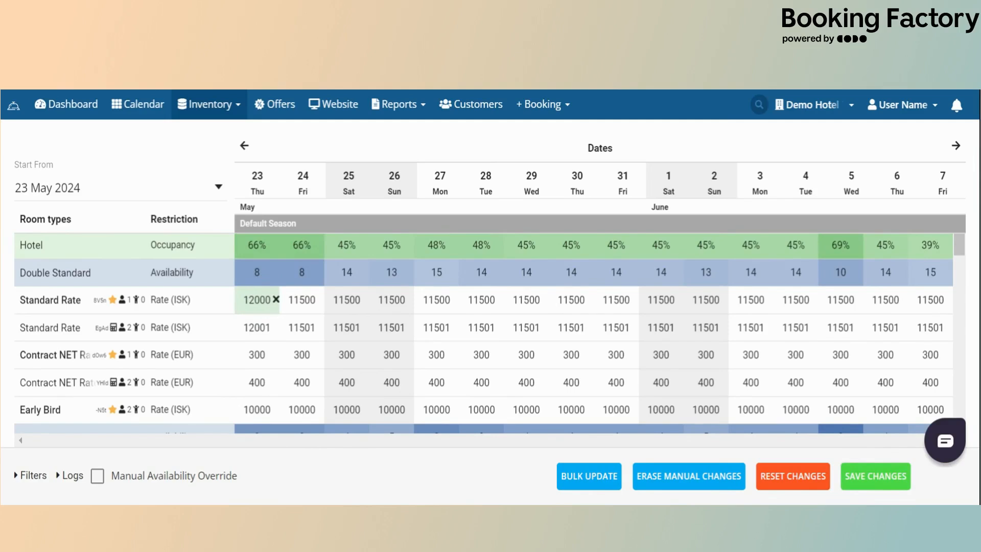
- Remove the manual rate change made to Double Standard's one-person Standard Rate on 23 May
{"action": "left_click", "coordinate": [276, 299]}
{"action": "left_click", "coordinate": [625, 334]}
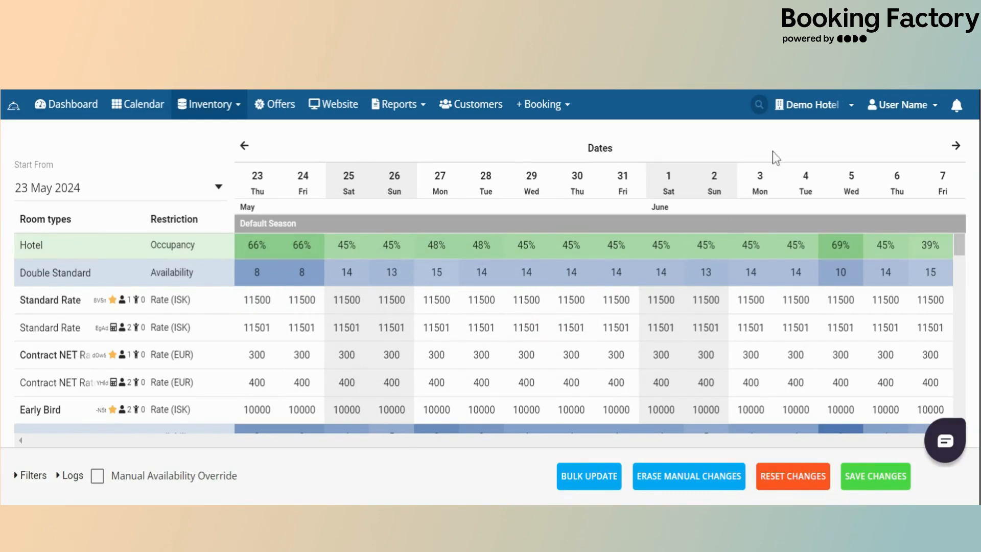
{"action": "left_click", "coordinate": [882, 108]}
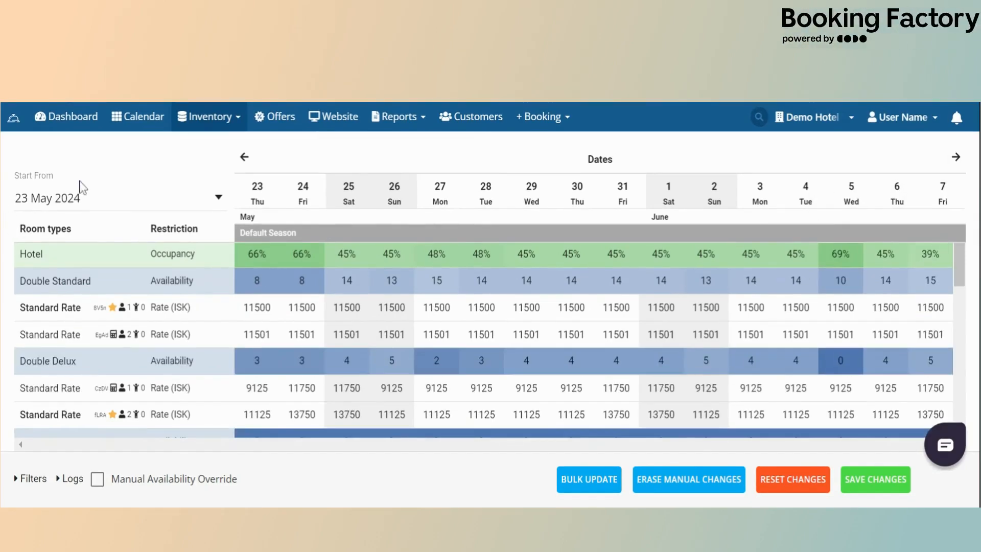
- Add Stop Sell to the restrictions shown in the inventory filters alongside Rate
{"action": "left_click", "coordinate": [34, 478]}
{"action": "left_click", "coordinate": [80, 450]}
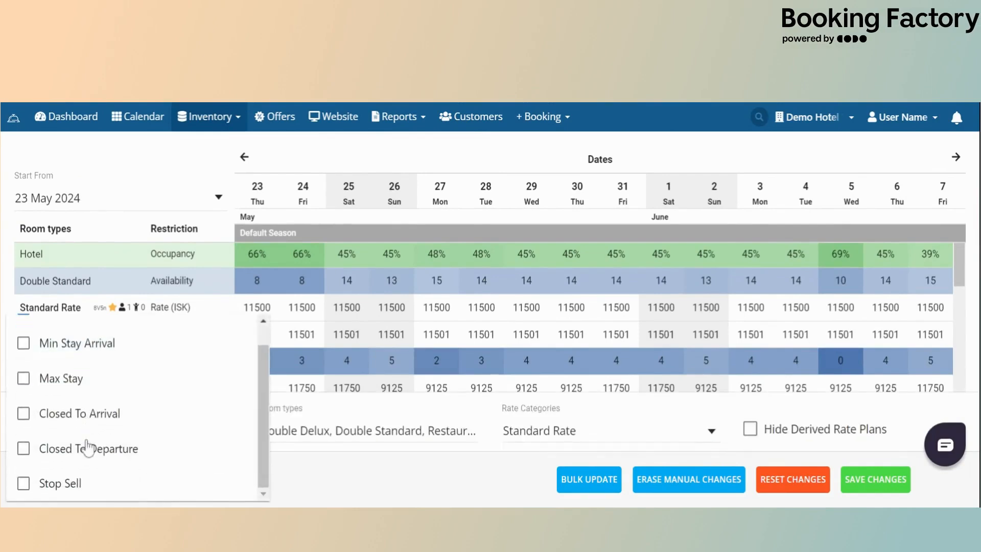
{"action": "left_click", "coordinate": [72, 486]}
{"action": "left_click", "coordinate": [323, 479]}
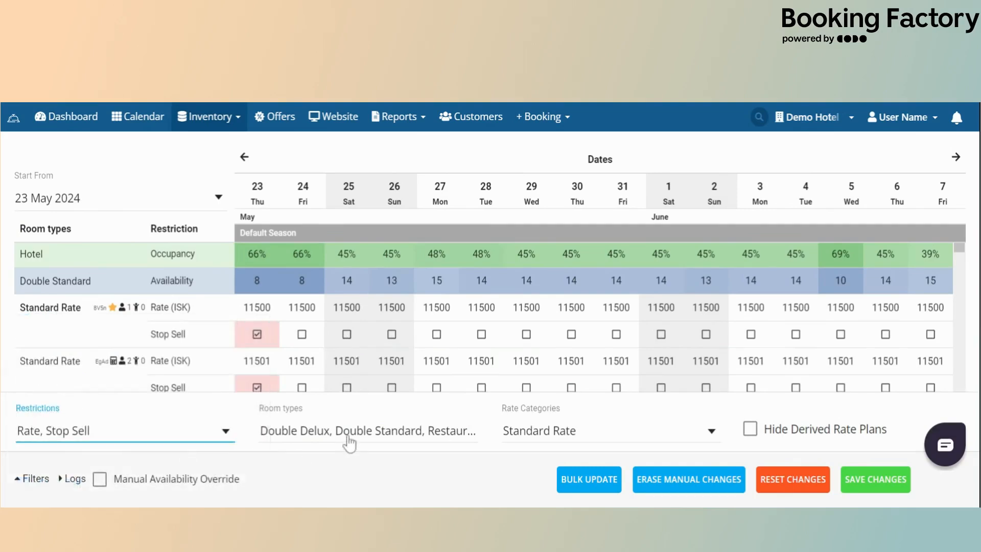
- Limit the room types filter to Double Delux and collapse the filters
{"action": "left_click", "coordinate": [350, 444]}
{"action": "left_click", "coordinate": [261, 341]}
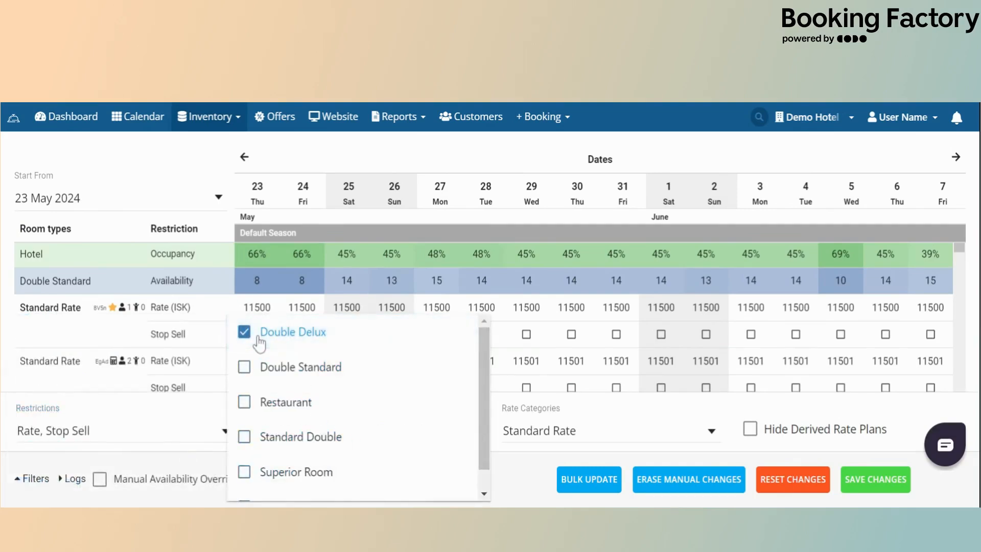
{"action": "left_click", "coordinate": [505, 481]}
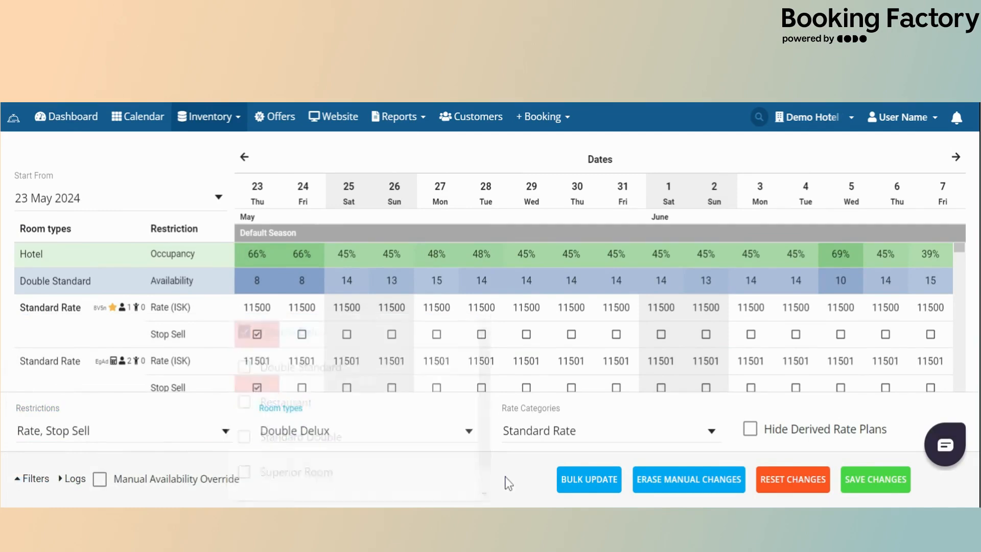
{"action": "left_click", "coordinate": [32, 479]}
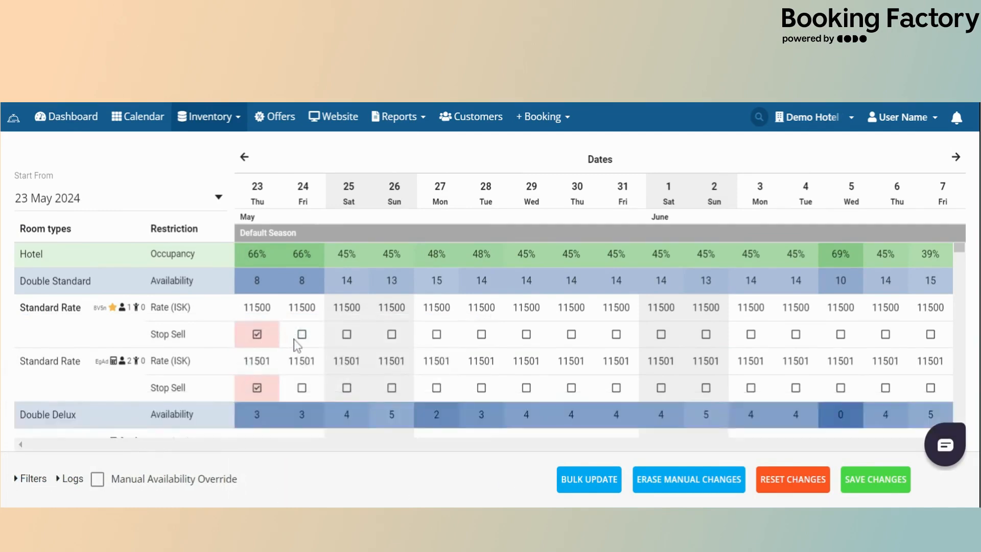
- Turn on Stop Sell for both Double Standard Standard Rates on 24 and 25 May
{"action": "left_click", "coordinate": [303, 388]}
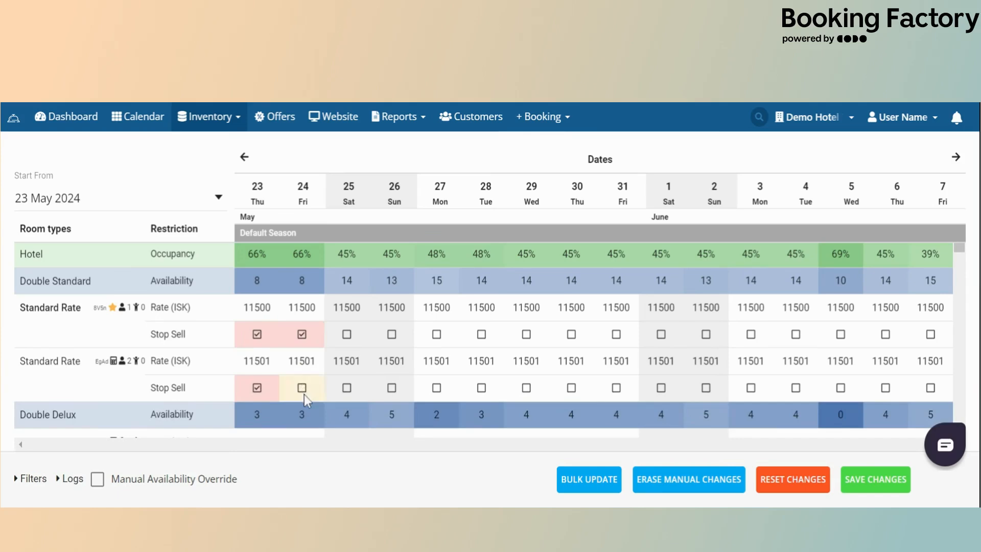
{"action": "left_click", "coordinate": [347, 334]}
{"action": "left_click", "coordinate": [348, 389]}
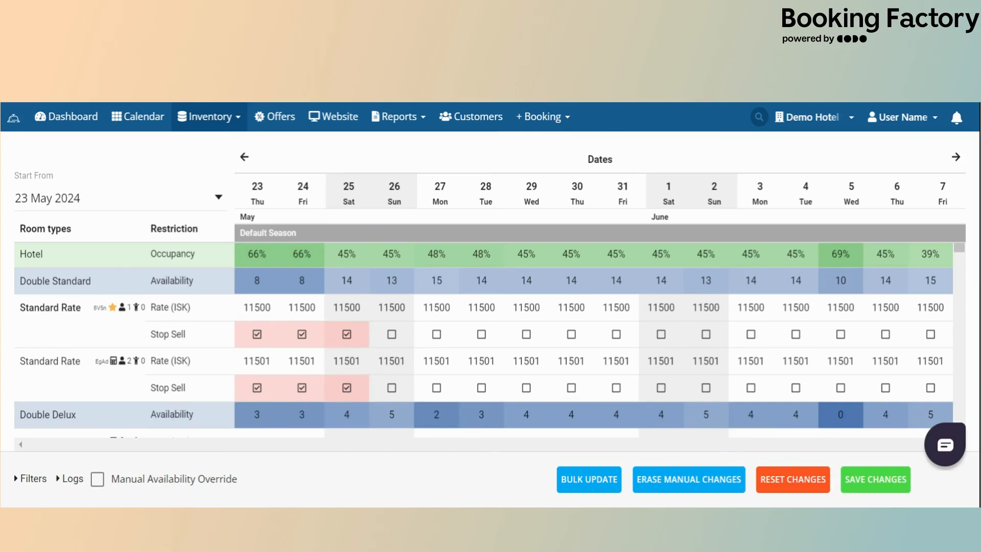
- Fill in a Stop Sell bulk update for 23 to 30 May 2024 on Double Delux's Booking.com RO and one-person Contract NET rates without saving it
{"action": "left_click", "coordinate": [579, 478]}
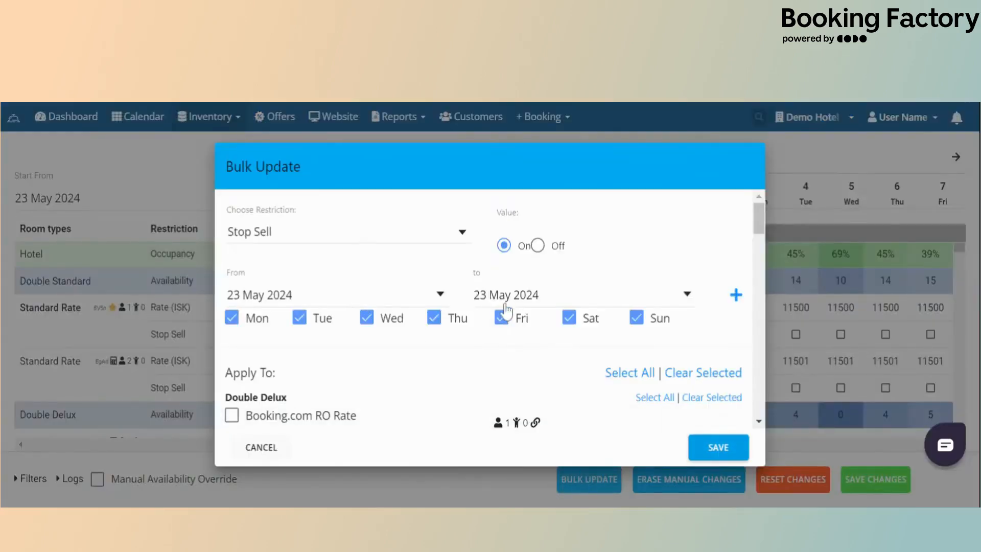
{"action": "left_click", "coordinate": [505, 297]}
{"action": "left_click", "coordinate": [604, 470]}
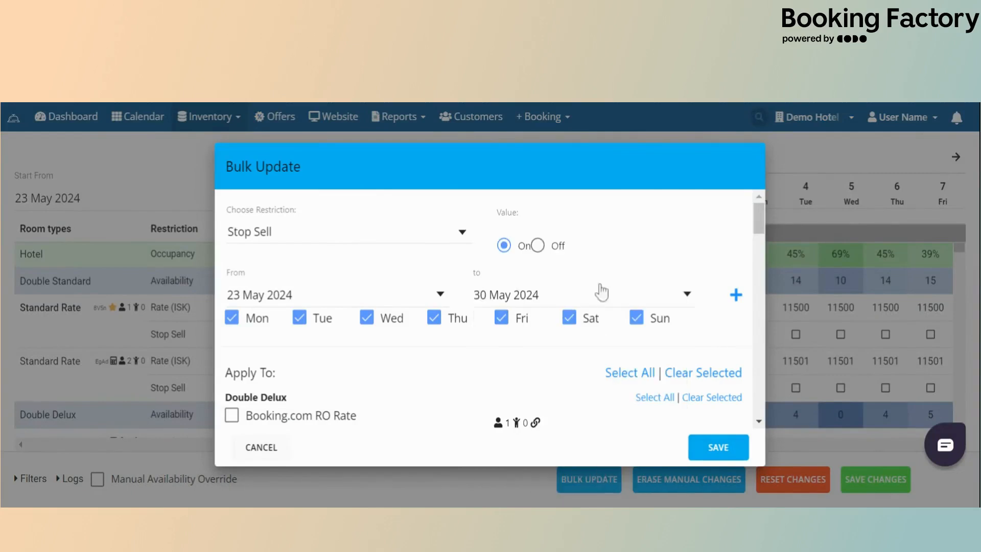
{"action": "scroll", "coordinate": [593, 297], "scroll_direction": "down", "scroll_amount": 3}
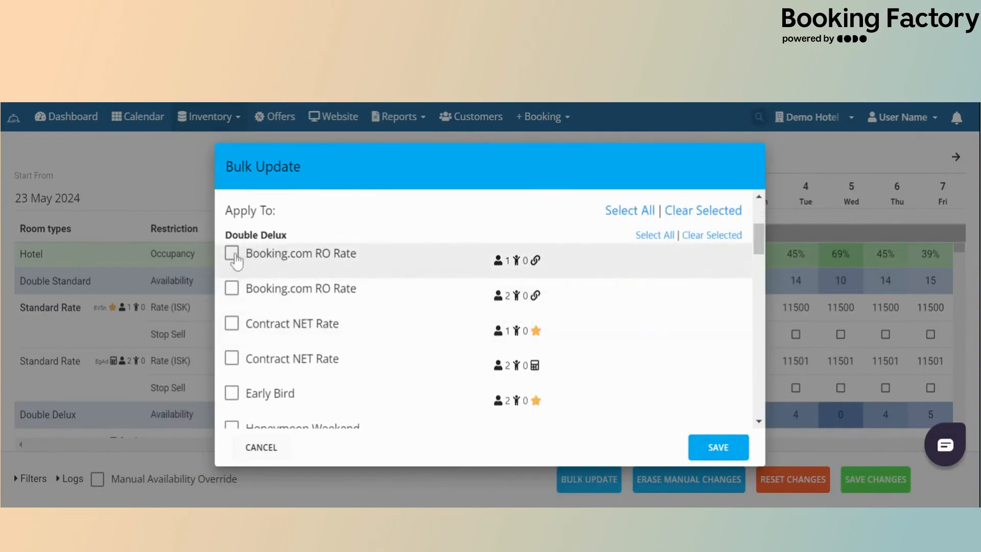
{"action": "left_click", "coordinate": [231, 253]}
{"action": "left_click", "coordinate": [241, 306]}
{"action": "left_click", "coordinate": [232, 323]}
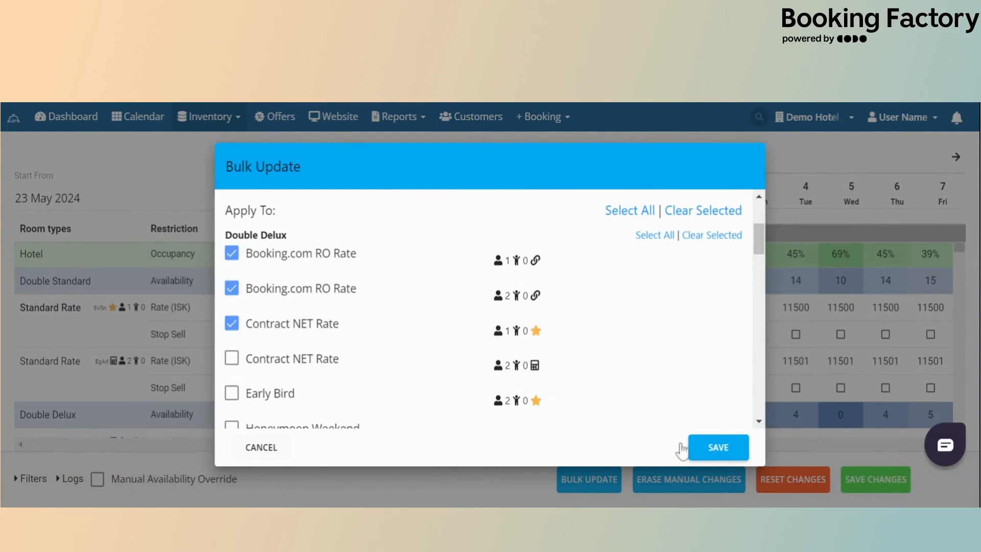
{"action": "left_click", "coordinate": [268, 449]}
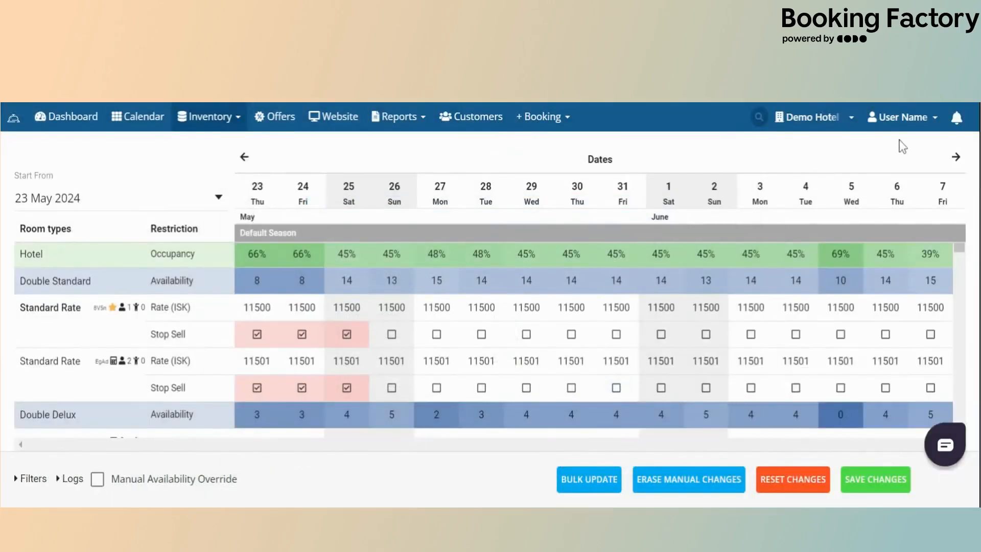
- Open the Seasons and Events page in the hotel's inventory settings
{"action": "left_click", "coordinate": [902, 118]}
{"action": "left_click", "coordinate": [897, 226]}
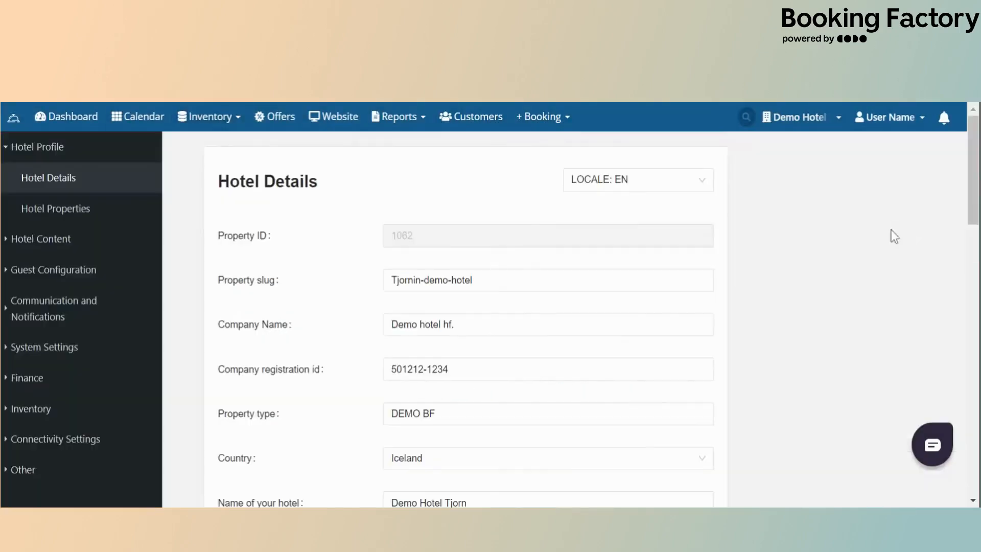
{"action": "left_click", "coordinate": [62, 407]}
{"action": "scroll", "coordinate": [72, 453], "scroll_direction": "down", "scroll_amount": 3}
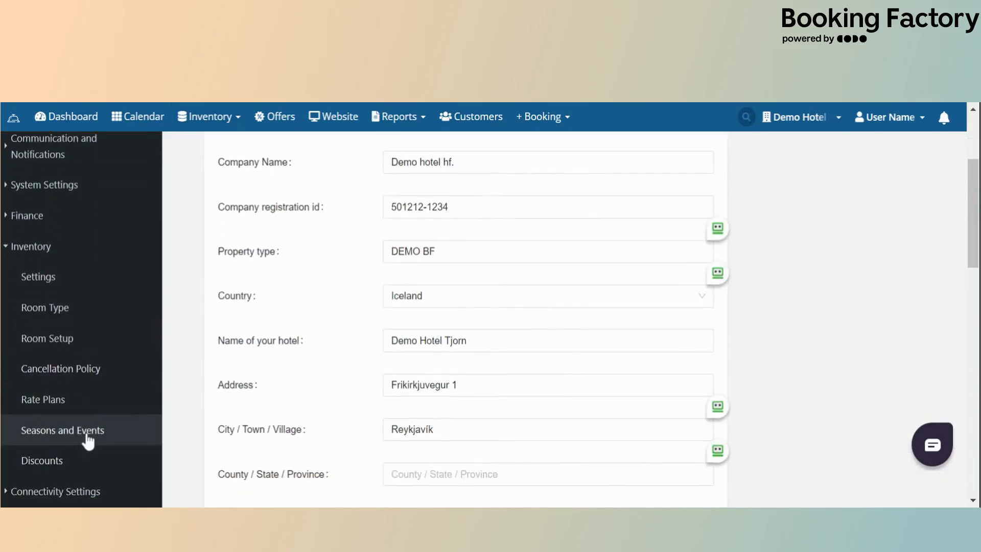
{"action": "left_click", "coordinate": [87, 435]}
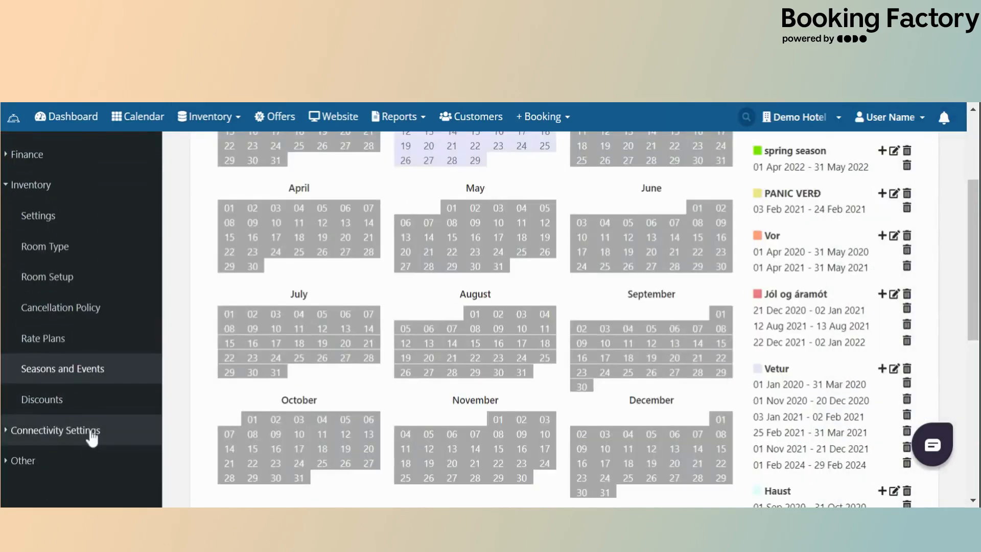
- Return to the inventory and show only the availability of each room type from 23 May 2024
{"action": "left_click", "coordinate": [238, 122]}
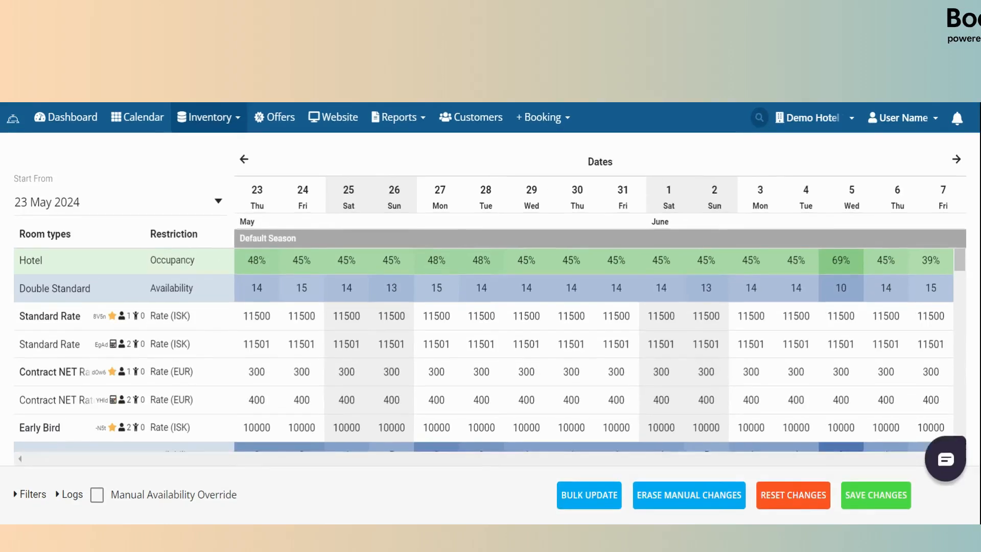
{"action": "left_click", "coordinate": [219, 122]}
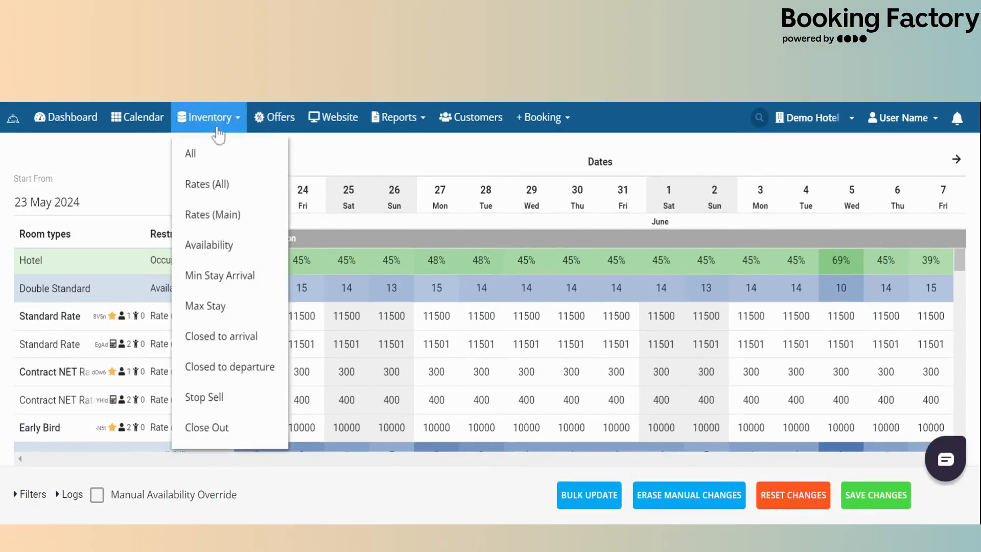
{"action": "left_click", "coordinate": [233, 249]}
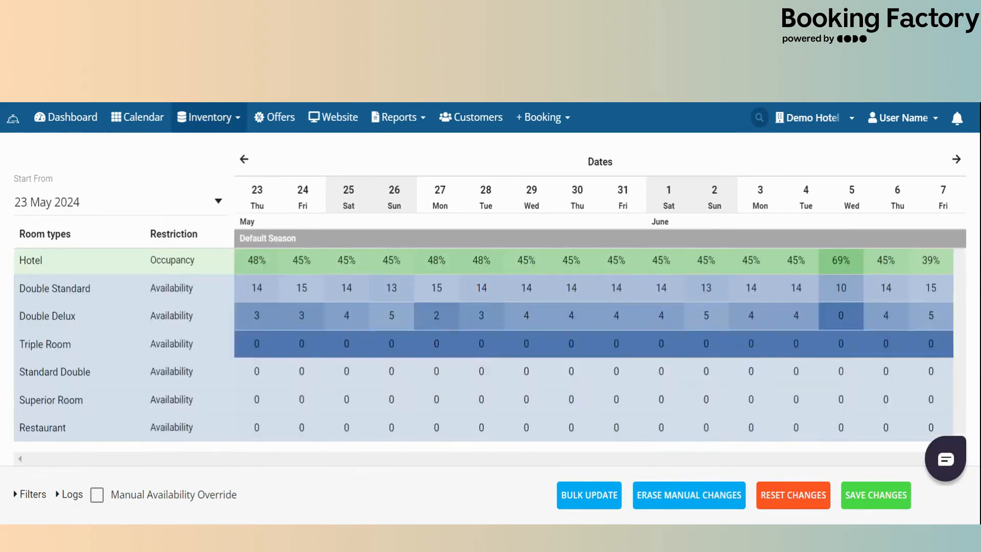
- Close out the Double and Double Delux room types on 23 May 2024 and save the changes
{"action": "left_click", "coordinate": [205, 128]}
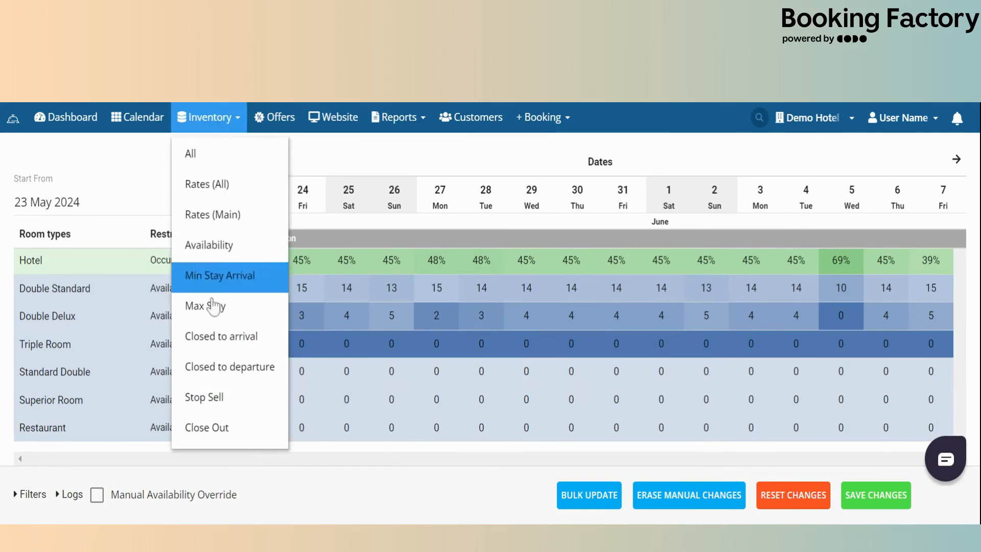
{"action": "left_click", "coordinate": [216, 430]}
{"action": "left_click", "coordinate": [729, 335]}
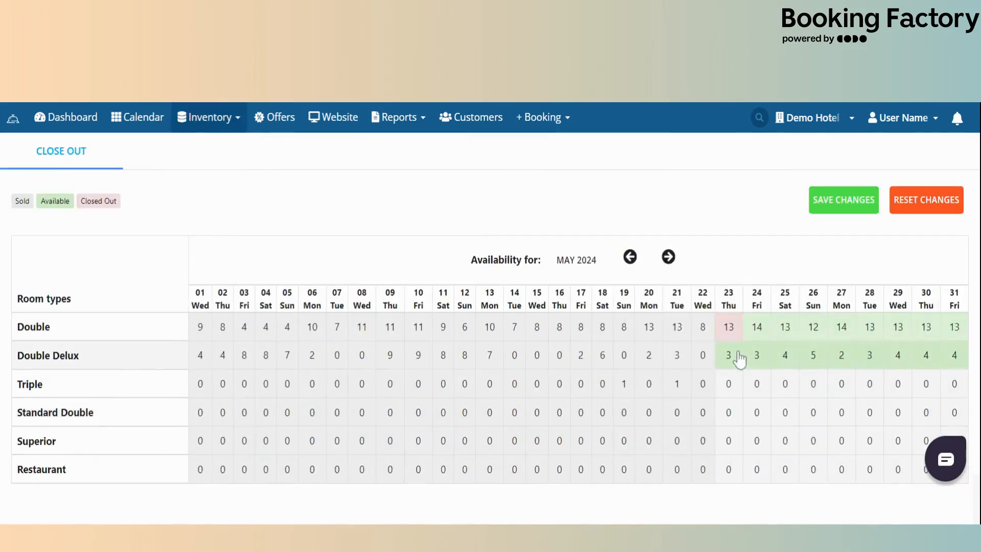
{"action": "left_click", "coordinate": [739, 358]}
{"action": "left_click", "coordinate": [855, 210]}
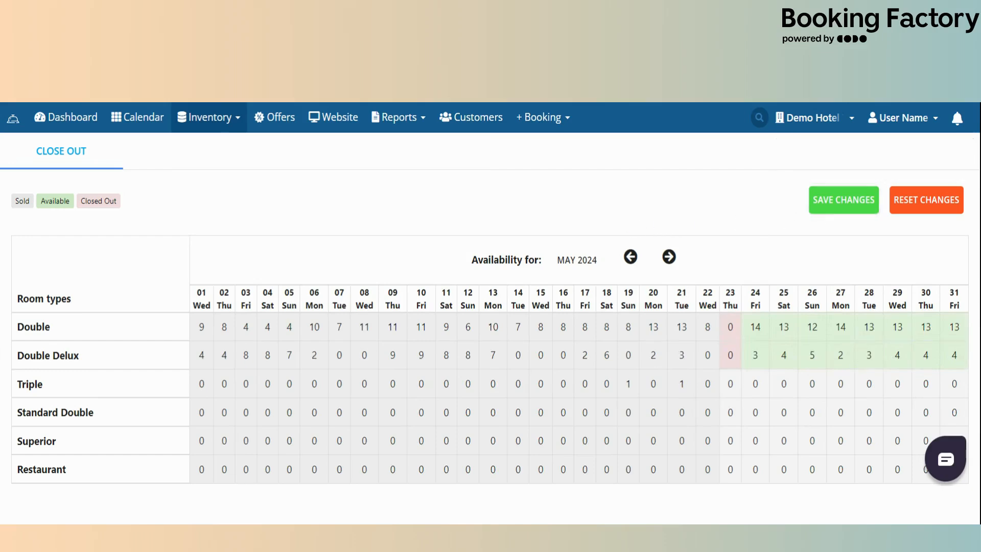
- Examine the calendar for the closed-out Double and Double Delux rooms on 23 May
{"action": "left_click", "coordinate": [146, 120]}
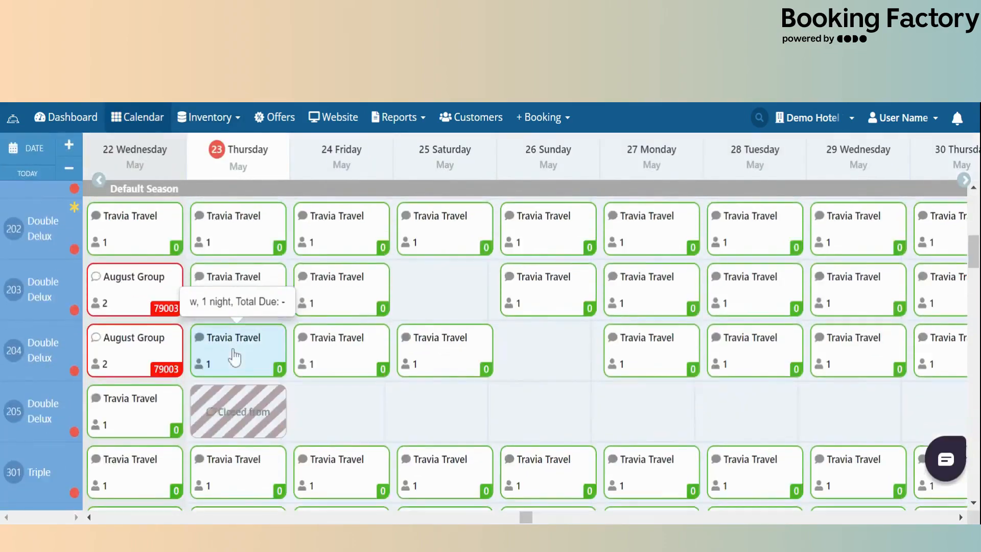
{"action": "scroll", "coordinate": [235, 357], "scroll_direction": "down", "scroll_amount": 15}
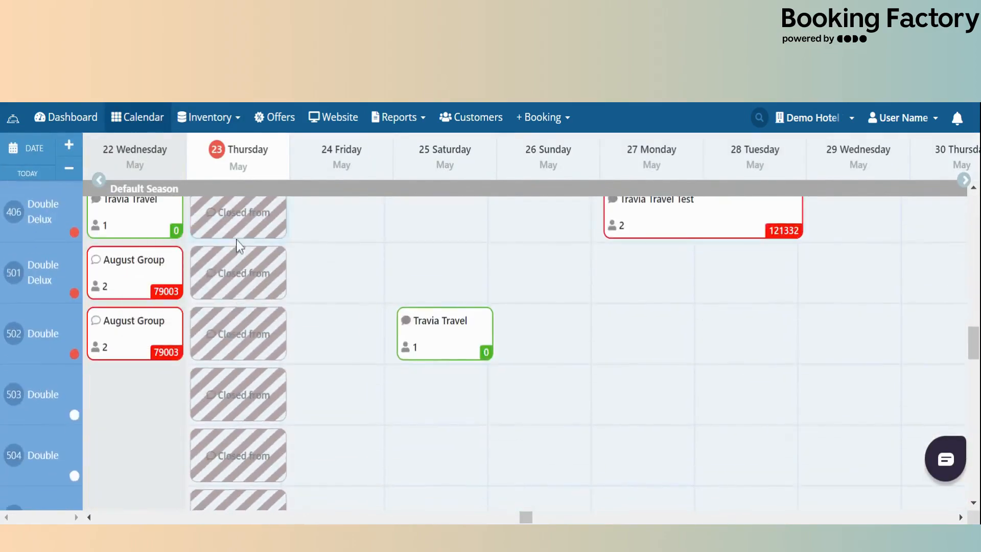
{"action": "scroll", "coordinate": [236, 358], "scroll_direction": "down", "scroll_amount": 10}
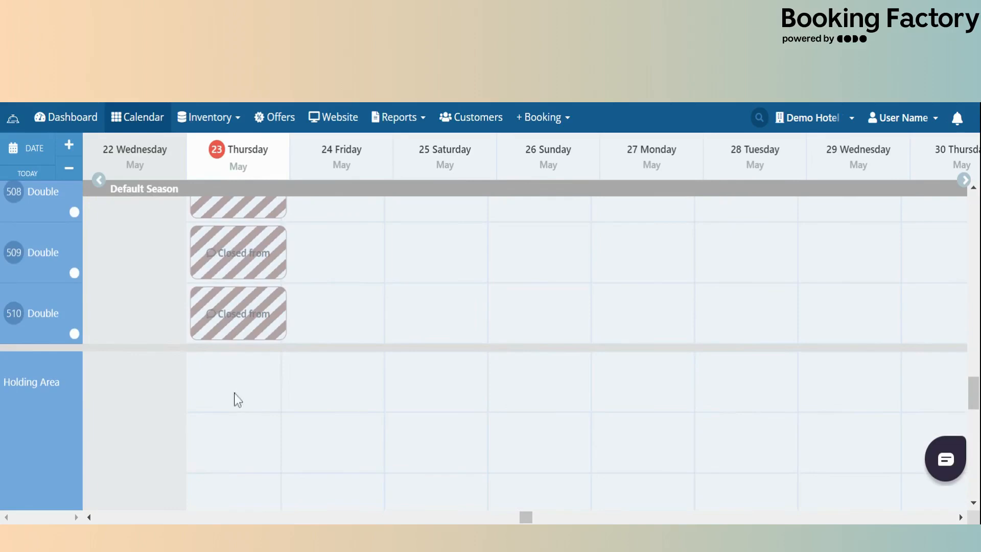
{"action": "scroll", "coordinate": [236, 400], "scroll_direction": "up", "scroll_amount": 10}
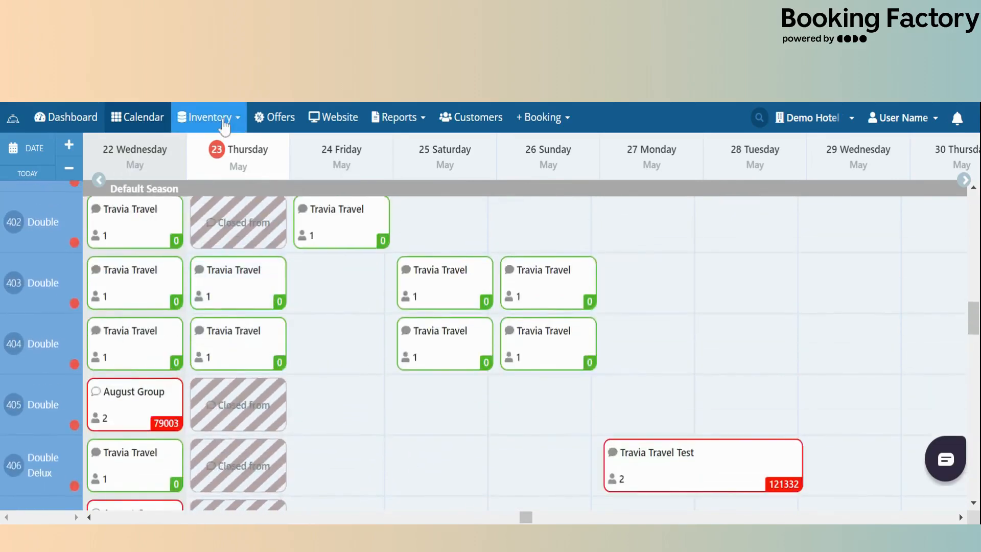
- Reopen the closed-out Double and Double Delux room types on 23 May 2024 and save the changes
{"action": "left_click", "coordinate": [224, 123]}
{"action": "left_click", "coordinate": [247, 427]}
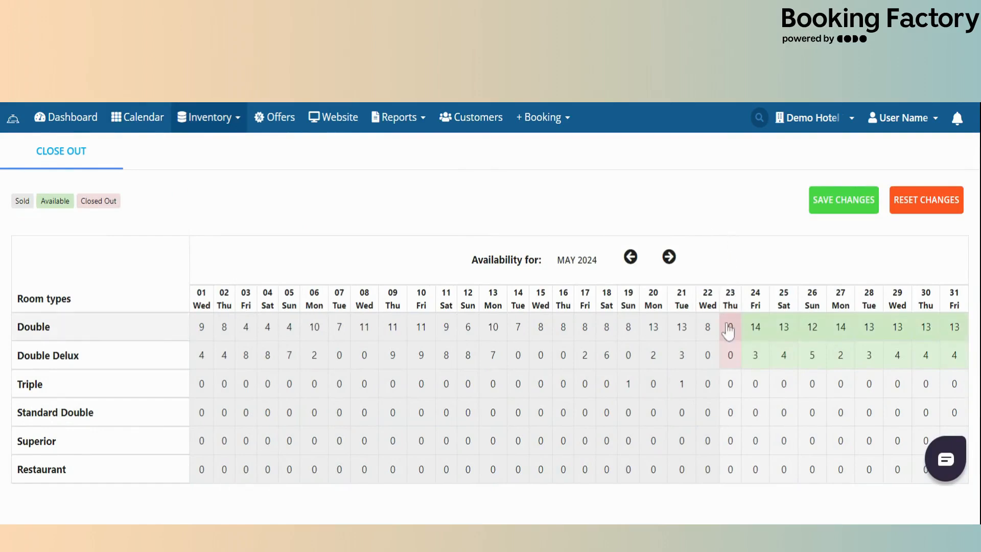
{"action": "left_click", "coordinate": [729, 330]}
{"action": "left_click", "coordinate": [730, 354]}
{"action": "left_click", "coordinate": [839, 204]}
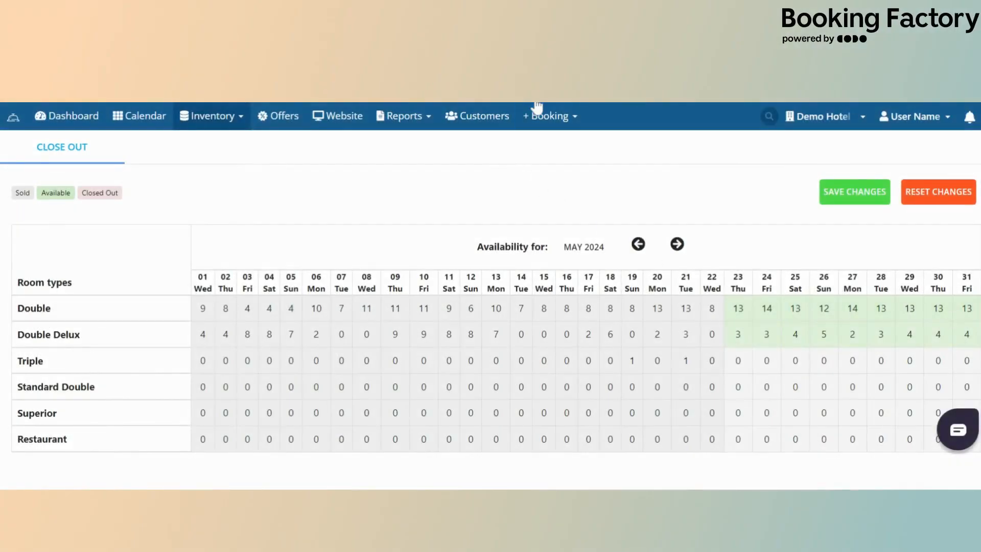
- Show the Min Stay Arrival restrictions of the rates, followed by their Max Stay restrictions
{"action": "left_click", "coordinate": [199, 123]}
{"action": "left_click", "coordinate": [222, 260]}
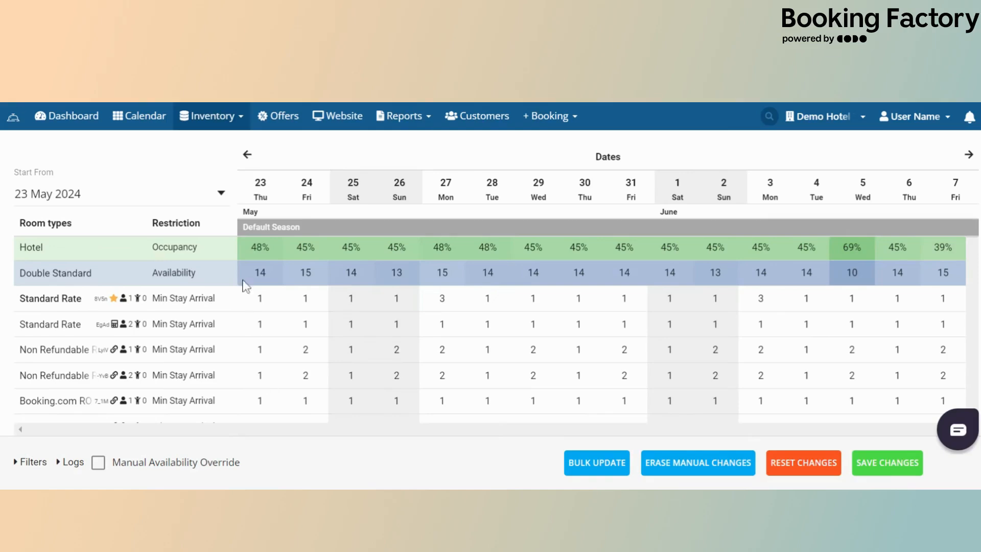
{"action": "left_click", "coordinate": [217, 124]}
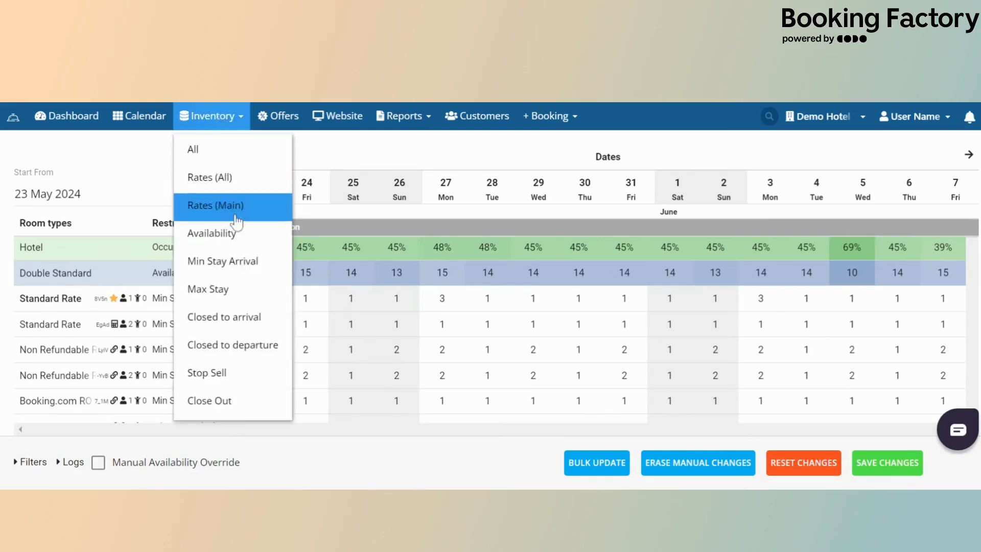
{"action": "left_click", "coordinate": [244, 289]}
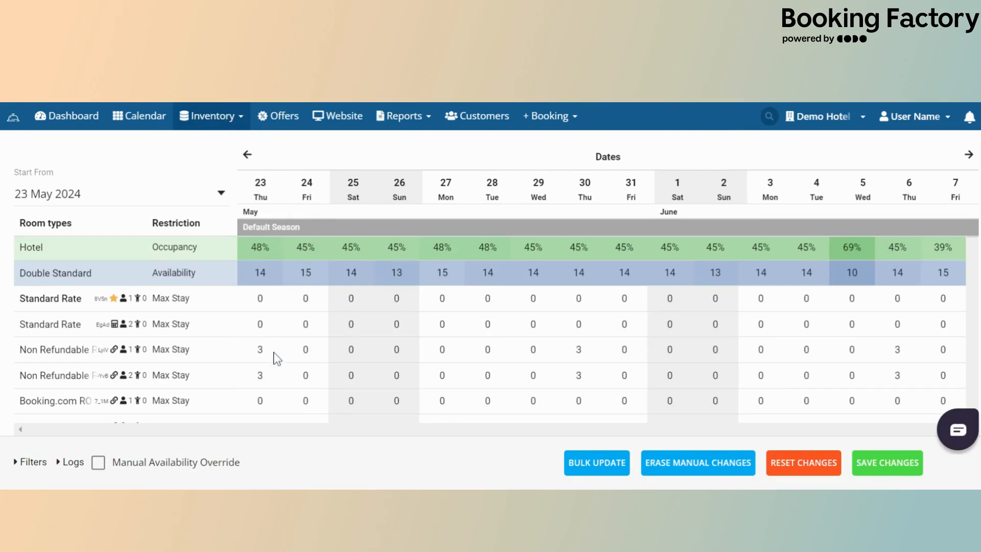
- Clear Closed To Arrival on 23 May for both Double Standard Standard Rates and turn it on for 26 May
{"action": "left_click", "coordinate": [216, 127]}
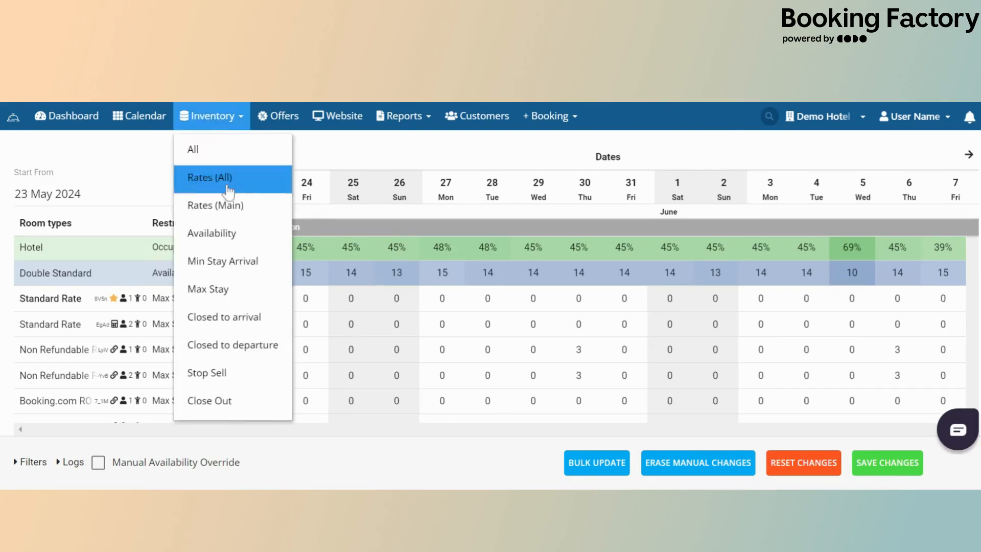
{"action": "left_click", "coordinate": [257, 326]}
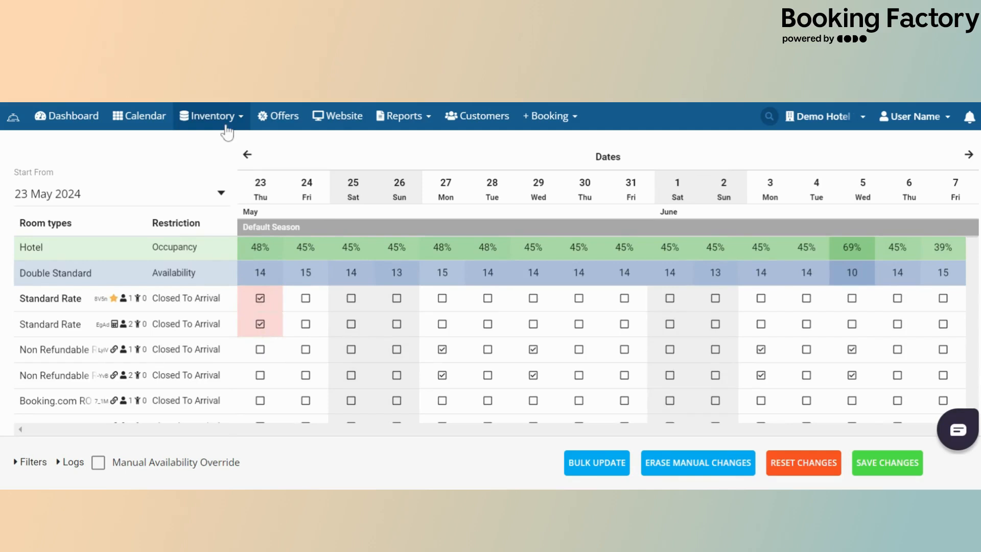
{"action": "left_click", "coordinate": [260, 298]}
{"action": "left_click", "coordinate": [260, 324]}
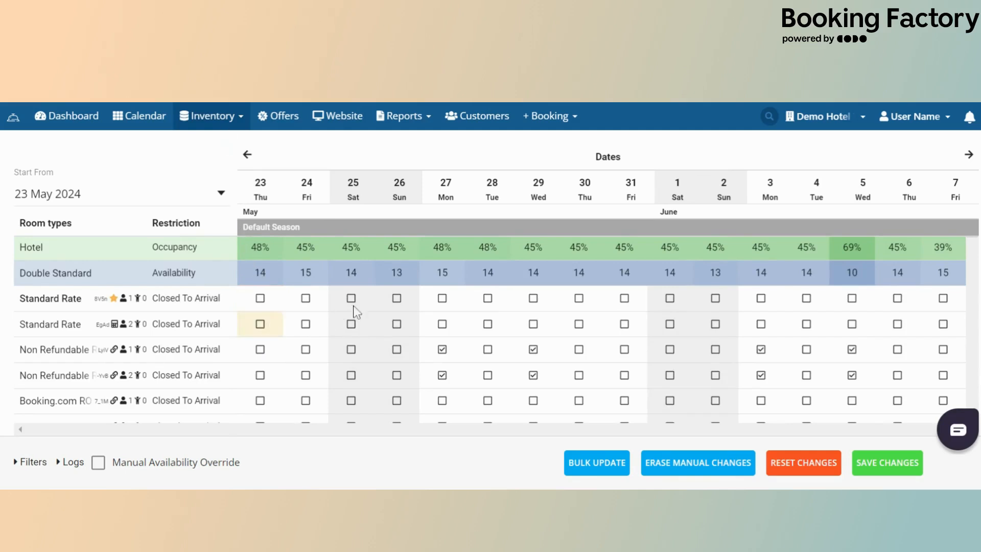
{"action": "left_click", "coordinate": [397, 298]}
{"action": "left_click", "coordinate": [397, 324]}
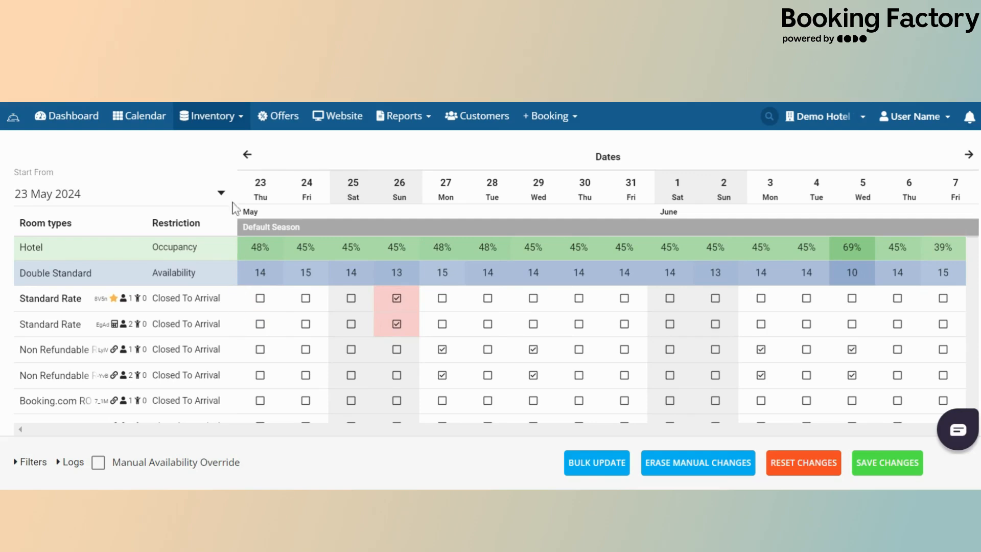
- Turn on Closed To Departure for both Double Standard Standard Rates on 26 May, and open the Stop Sell view
{"action": "left_click", "coordinate": [204, 123]}
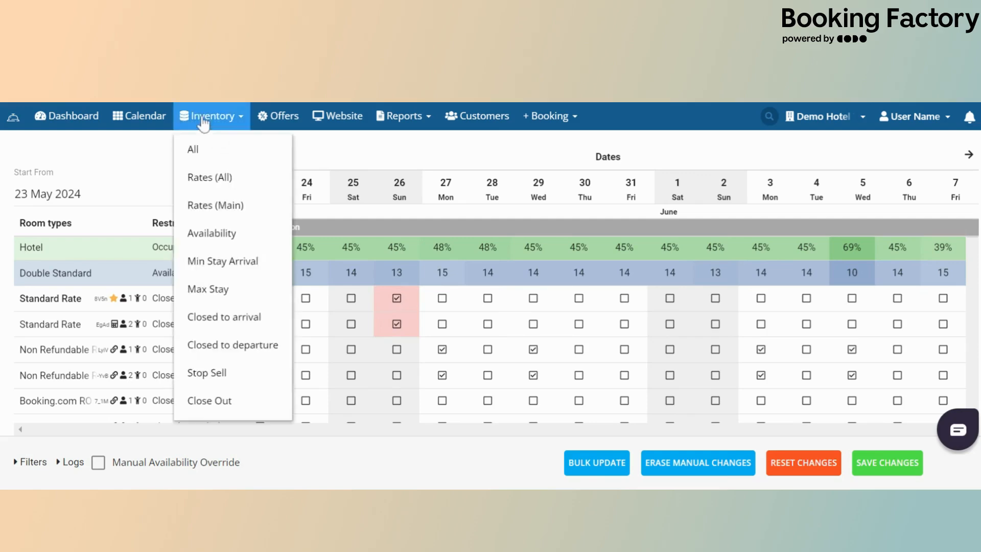
{"action": "left_click", "coordinate": [245, 347]}
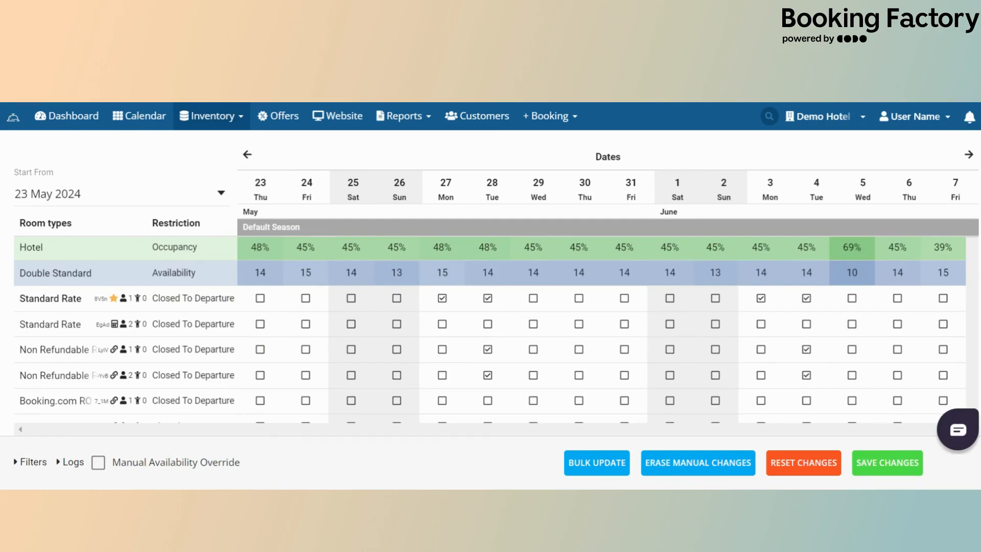
{"action": "left_click", "coordinate": [397, 299]}
{"action": "left_click", "coordinate": [397, 325]}
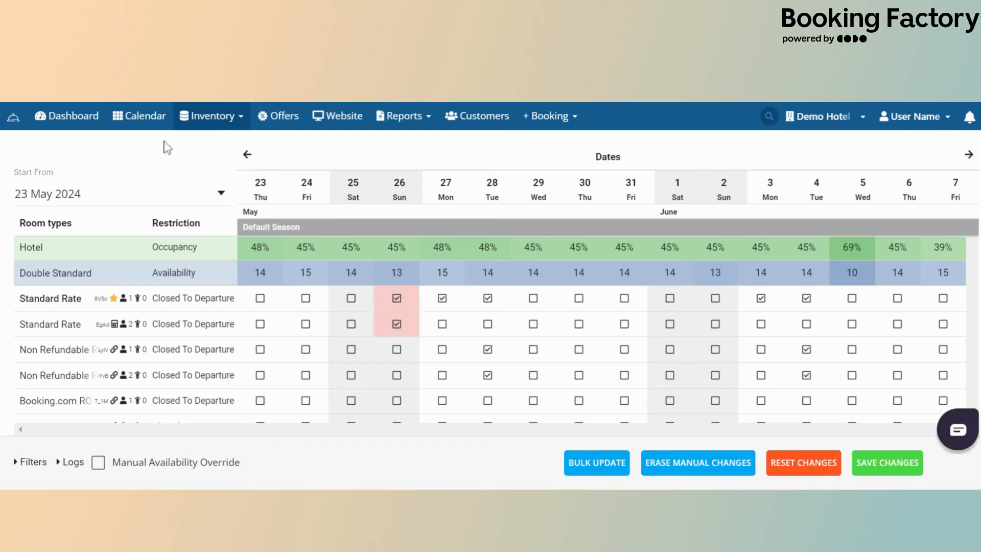
{"action": "left_click", "coordinate": [209, 116]}
{"action": "left_click", "coordinate": [245, 378]}
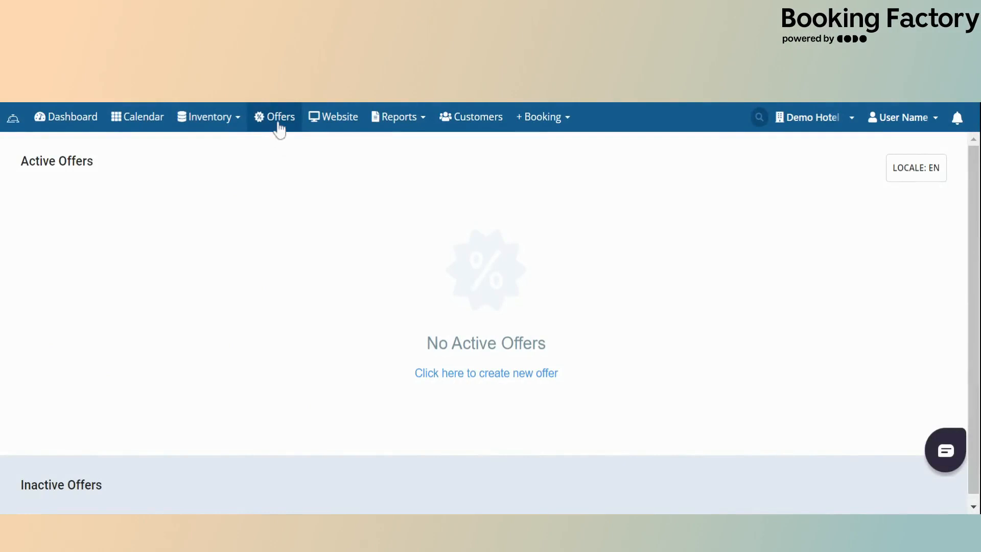
- Create a new offer titled "Special Offer" with the type Decrease Price Offer
{"action": "left_click", "coordinate": [486, 373]}
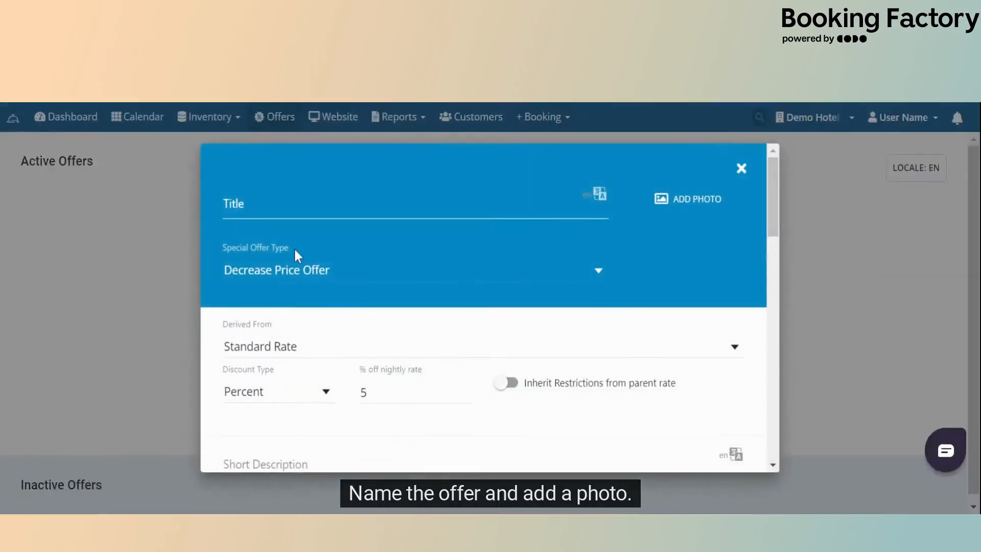
{"action": "type", "text": "Special Offer"}
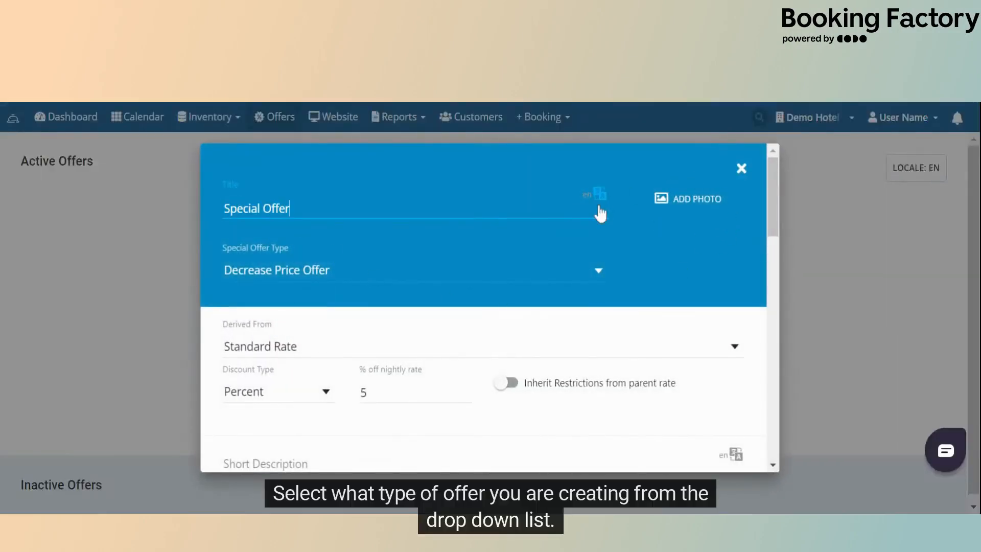
{"action": "left_click", "coordinate": [478, 274]}
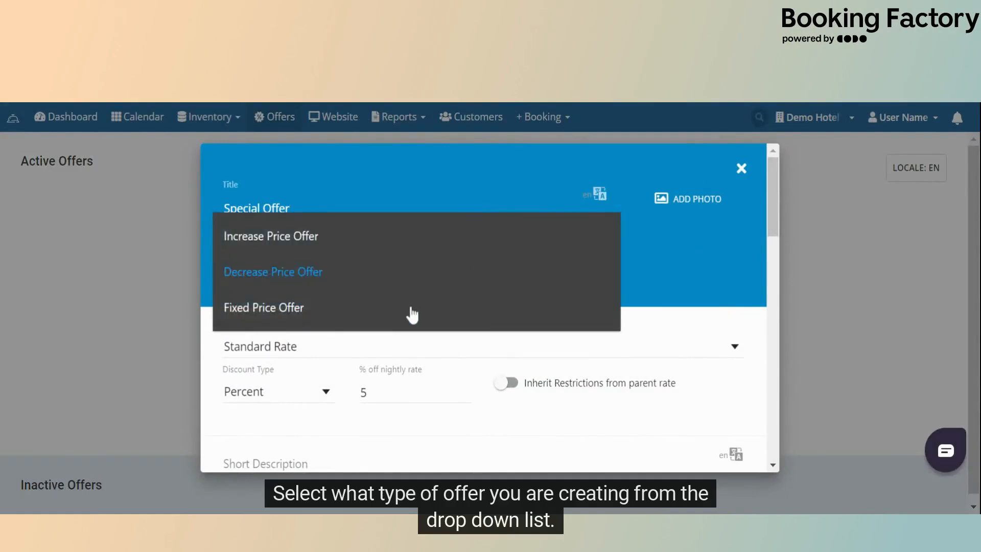
{"action": "left_click", "coordinate": [410, 313]}
{"action": "left_click", "coordinate": [381, 284]}
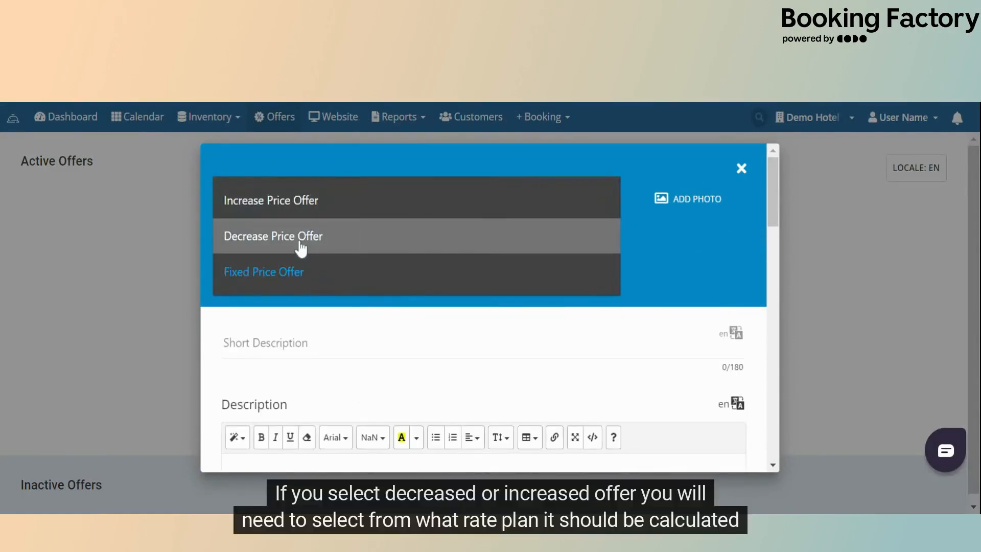
{"action": "left_click", "coordinate": [300, 245]}
- Derive the offer from the Standard Rate with a 20 percent discount and inherited parent-rate restrictions
{"action": "scroll", "coordinate": [427, 278], "scroll_direction": "down", "scroll_amount": 2}
{"action": "left_click", "coordinate": [414, 270]}
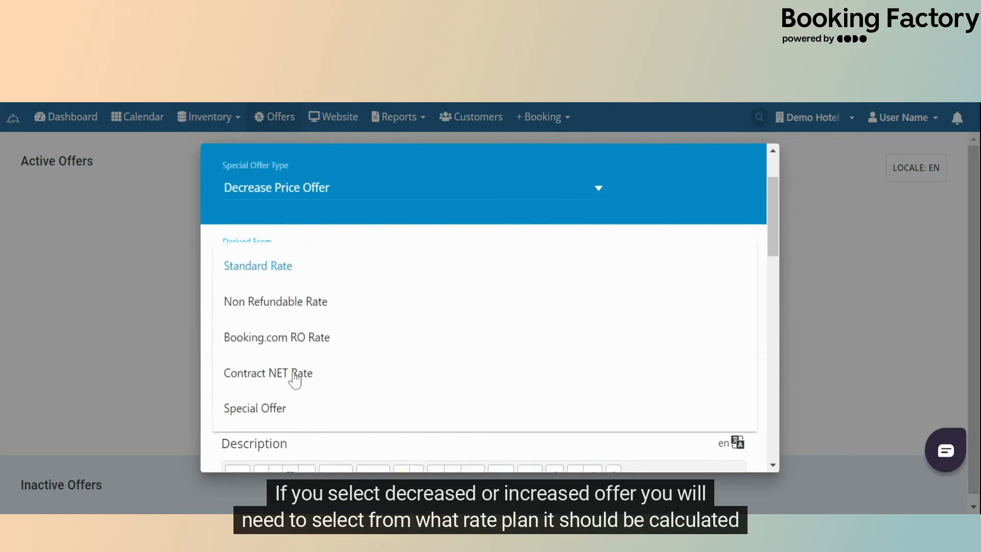
{"action": "left_click", "coordinate": [284, 274]}
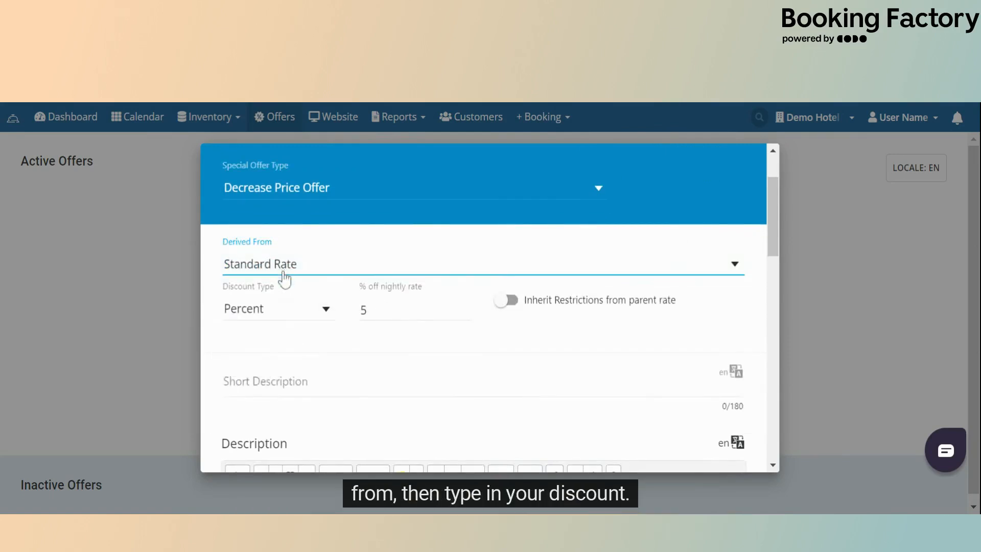
{"action": "left_click", "coordinate": [290, 311]}
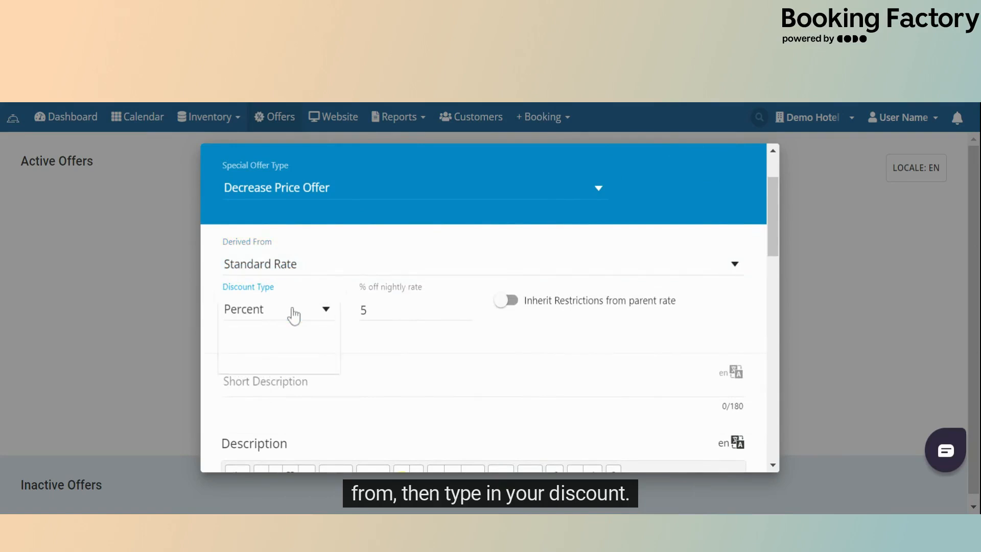
{"action": "left_click", "coordinate": [394, 316]}
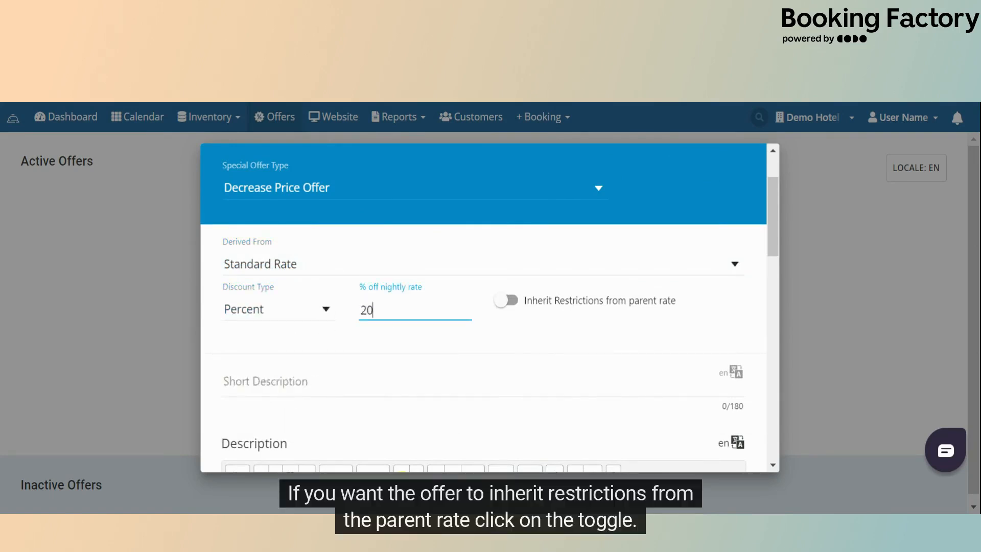
{"action": "left_click", "coordinate": [509, 301]}
- Enter "Special Offer" as both the short description and the full description of the offer
{"action": "scroll", "coordinate": [536, 339], "scroll_direction": "down", "scroll_amount": 2}
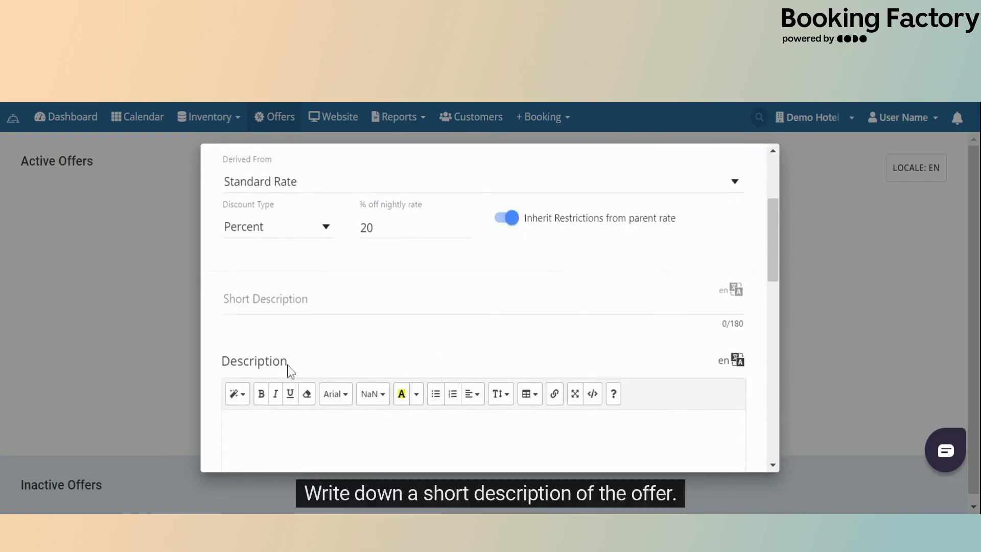
{"action": "type", "text": "Special Offer"}
{"action": "scroll", "coordinate": [324, 383], "scroll_direction": "down", "scroll_amount": 2}
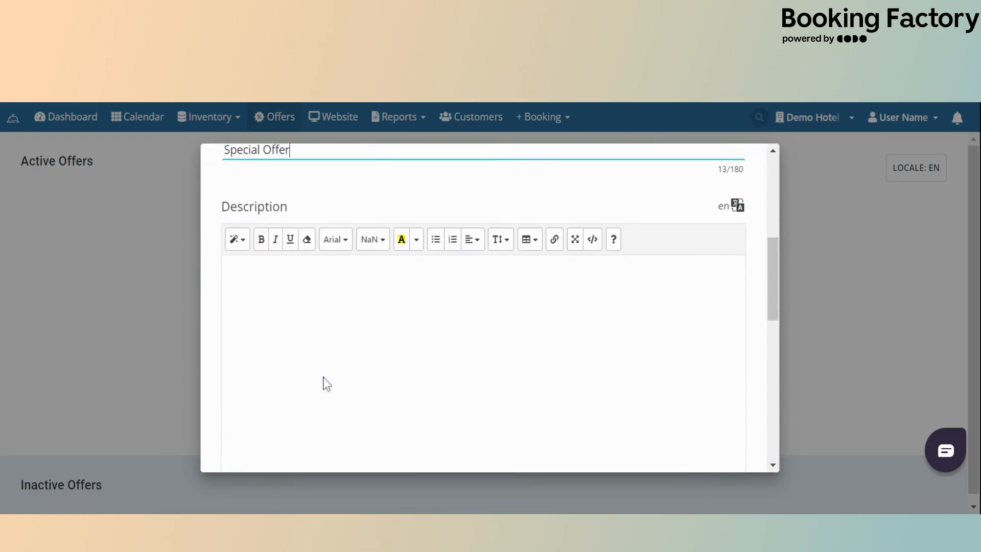
{"action": "left_click", "coordinate": [324, 383]}
{"action": "type", "text": "Special Offer"}
- Limit the offer to all room types except Restaurant and set its end date to 27 Jul 2024
{"action": "scroll", "coordinate": [352, 379], "scroll_direction": "down", "scroll_amount": 5}
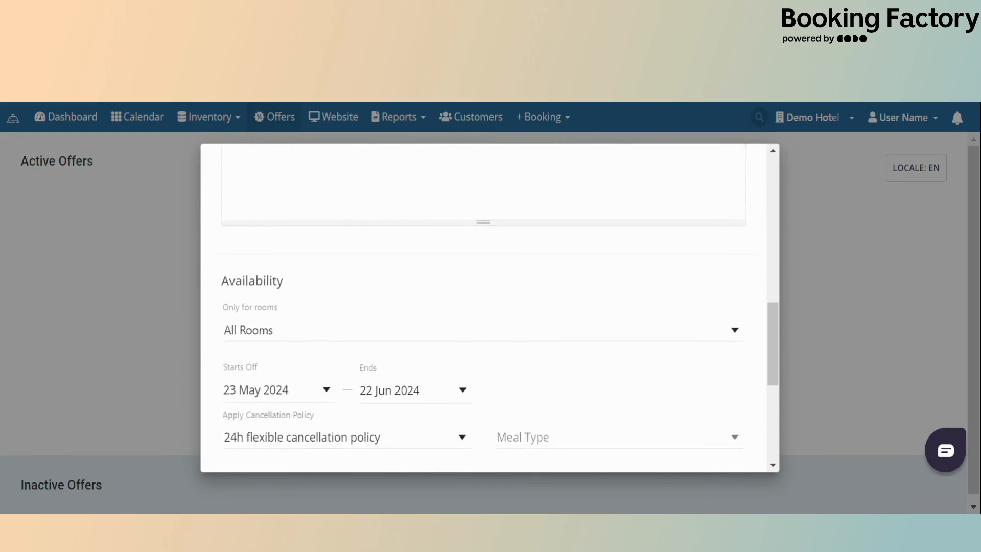
{"action": "scroll", "coordinate": [351, 380], "scroll_direction": "down", "scroll_amount": 2}
{"action": "left_click", "coordinate": [292, 256]}
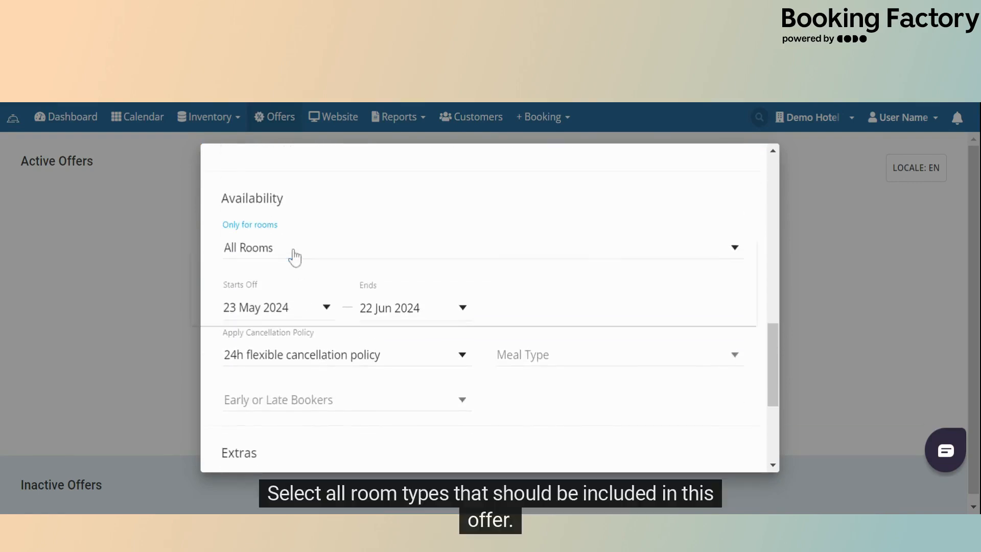
{"action": "left_click", "coordinate": [270, 253]}
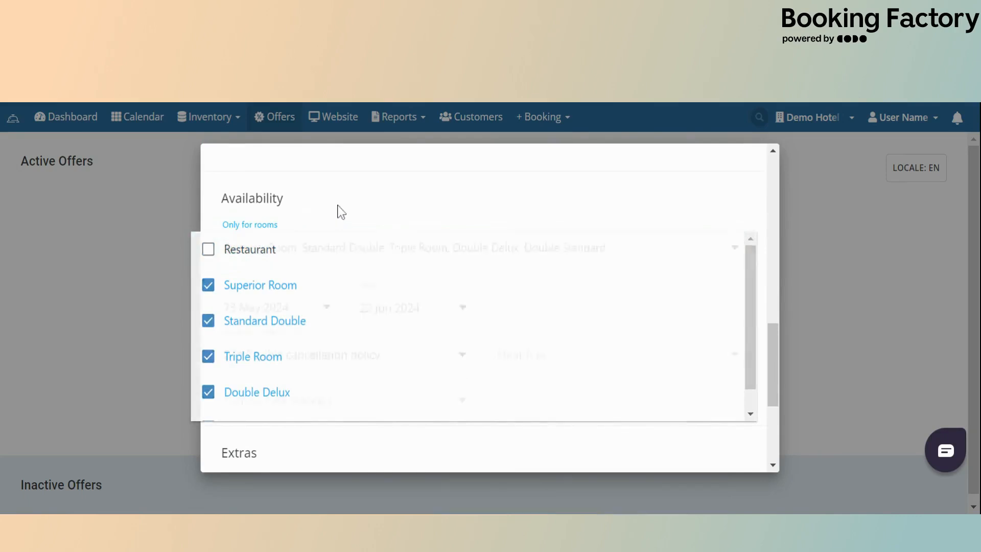
{"action": "left_click", "coordinate": [338, 224]}
{"action": "left_click", "coordinate": [374, 310]}
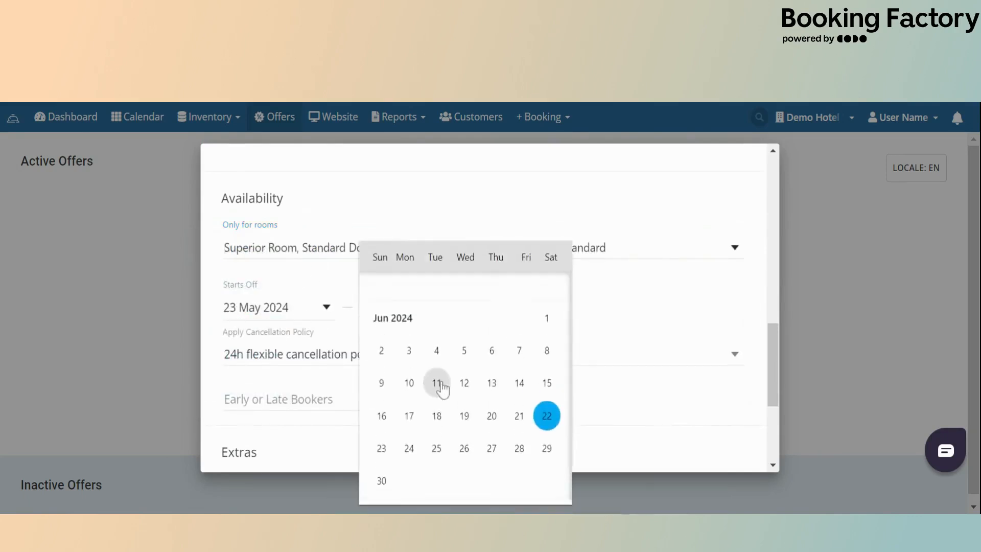
{"action": "scroll", "coordinate": [438, 329], "scroll_direction": "down", "scroll_amount": 5}
{"action": "left_click", "coordinate": [547, 343]}
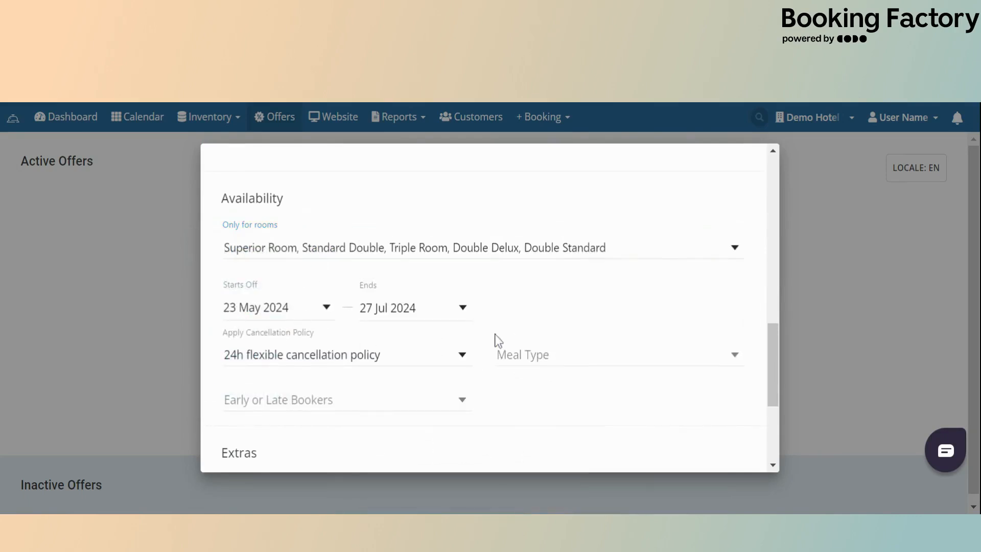
- Apply the 24h flexible cancellation policy to the offer and set its meal type to Room only
{"action": "left_click", "coordinate": [296, 356]}
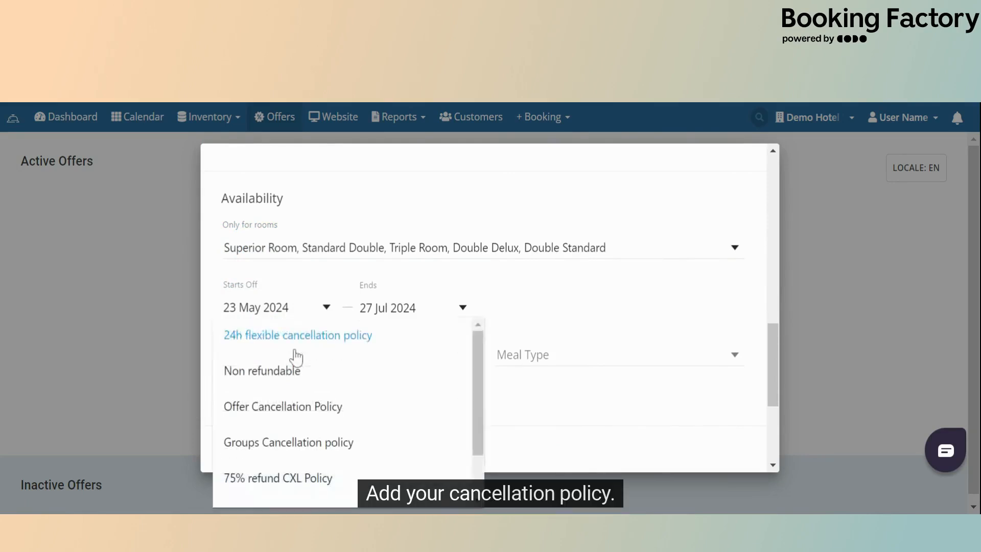
{"action": "left_click", "coordinate": [295, 351]}
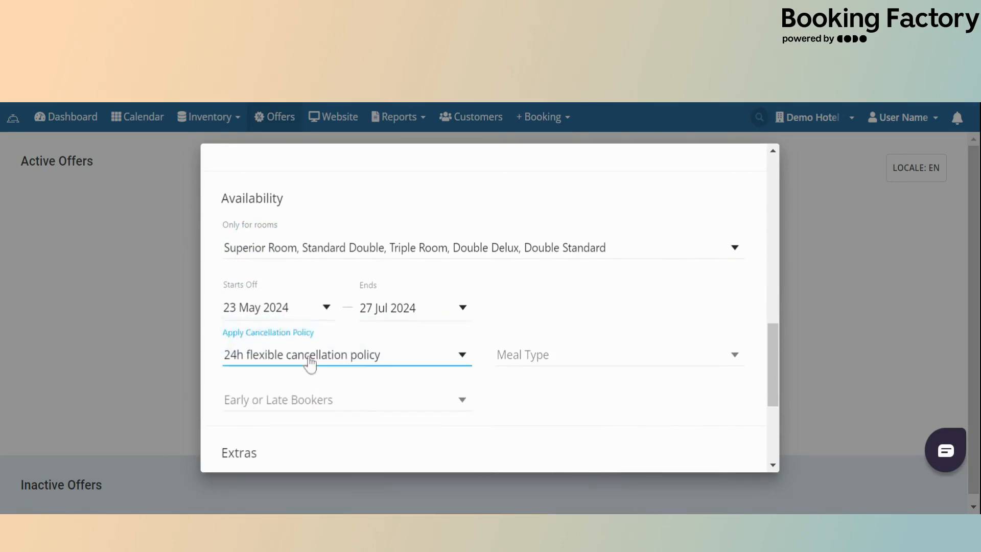
{"action": "left_click", "coordinate": [584, 355]}
{"action": "left_click", "coordinate": [552, 333]}
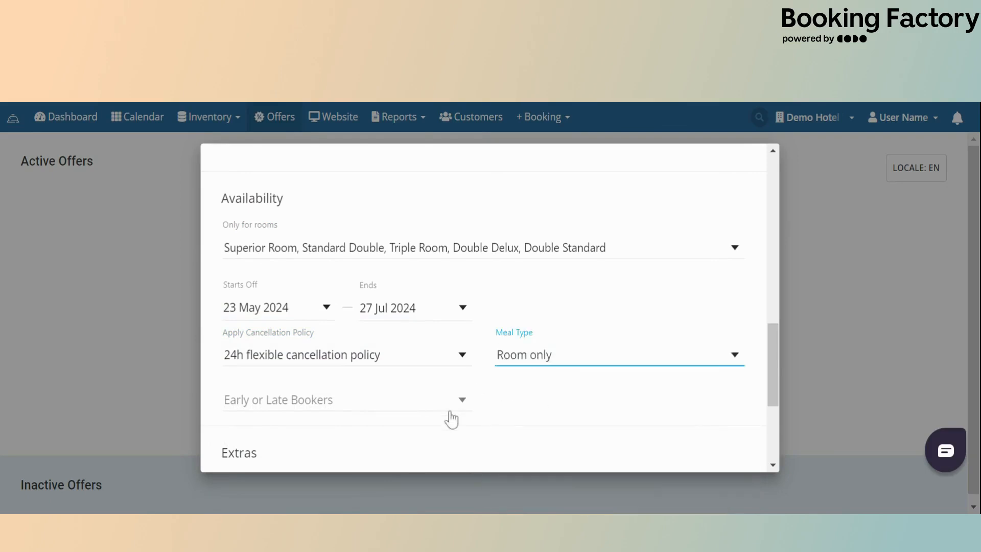
- Add Airport Transfer as an extra sold with the offer
{"action": "scroll", "coordinate": [451, 420], "scroll_direction": "down", "scroll_amount": 3}
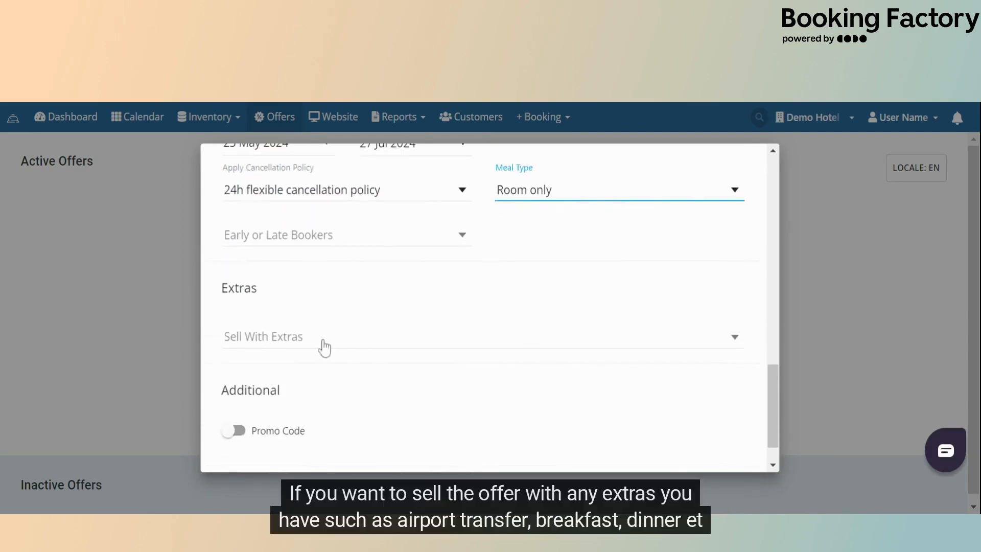
{"action": "scroll", "coordinate": [321, 327], "scroll_direction": "down", "scroll_amount": 1}
{"action": "left_click", "coordinate": [317, 307]}
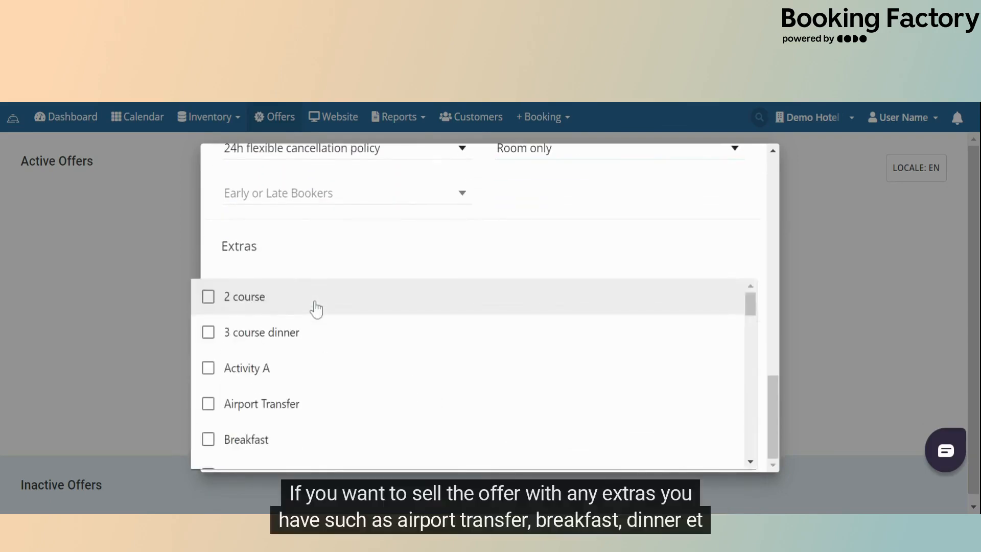
{"action": "left_click", "coordinate": [237, 409]}
{"action": "left_click", "coordinate": [361, 258]}
{"action": "scroll", "coordinate": [438, 344], "scroll_direction": "down", "scroll_amount": 2}
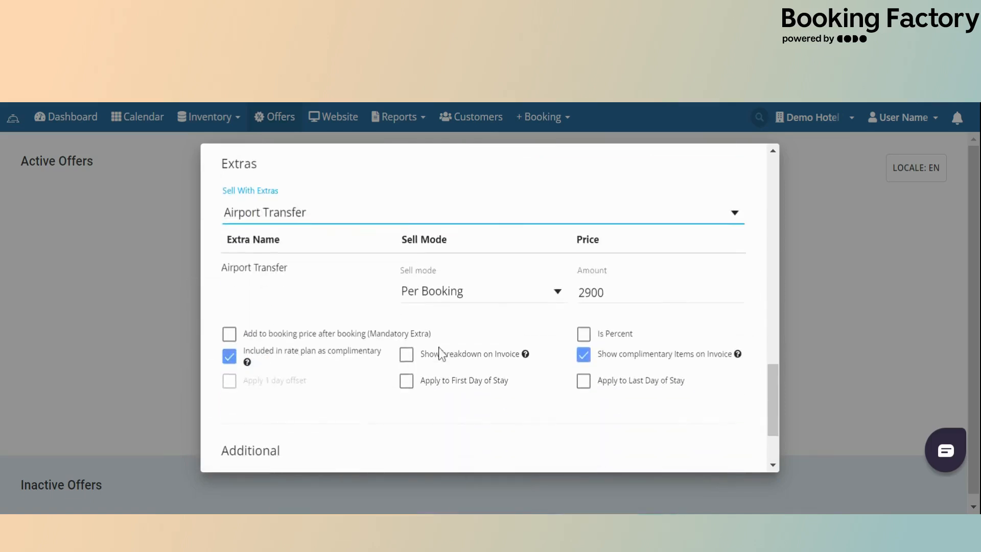
{"action": "scroll", "coordinate": [442, 353], "scroll_direction": "down", "scroll_amount": 2}
{"action": "scroll", "coordinate": [467, 303], "scroll_direction": "up", "scroll_amount": 2}
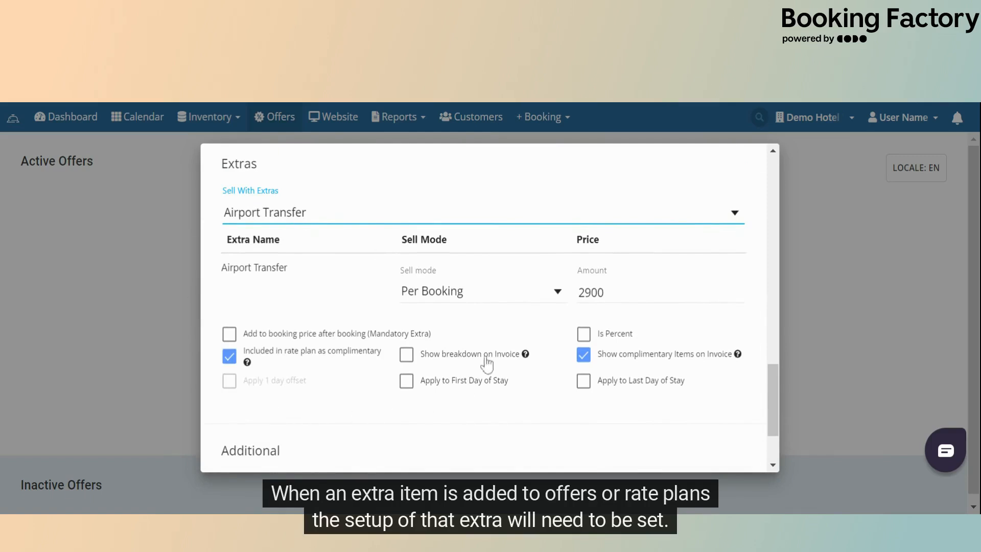
- Keep the Airport Transfer sell mode as Per Booking and apply the extra to the first day of stay
{"action": "left_click", "coordinate": [529, 298]}
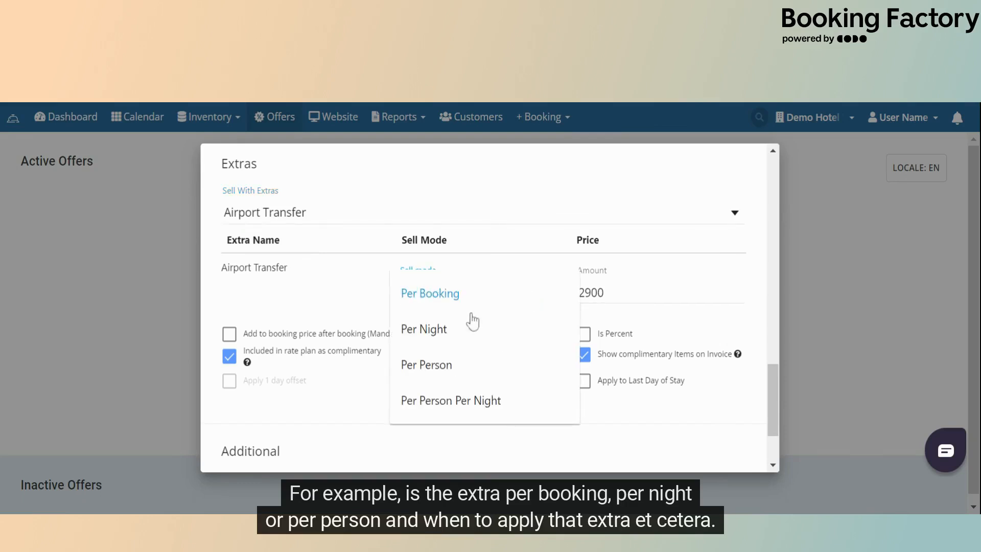
{"action": "left_click", "coordinate": [638, 294]}
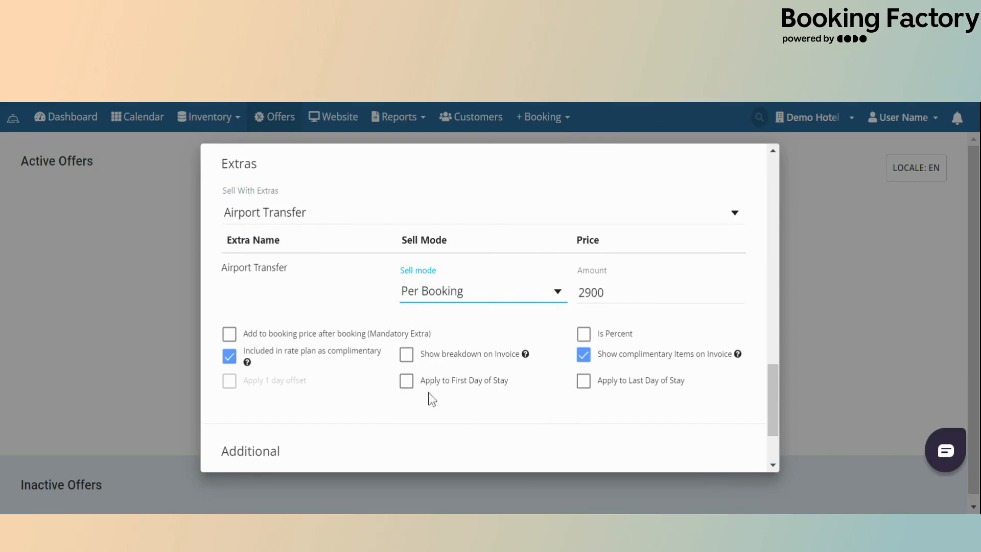
{"action": "left_click", "coordinate": [407, 386]}
- Enable a promo code for the offer with the code "Special Offer" and save the offer
{"action": "scroll", "coordinate": [429, 403], "scroll_direction": "down", "scroll_amount": 2}
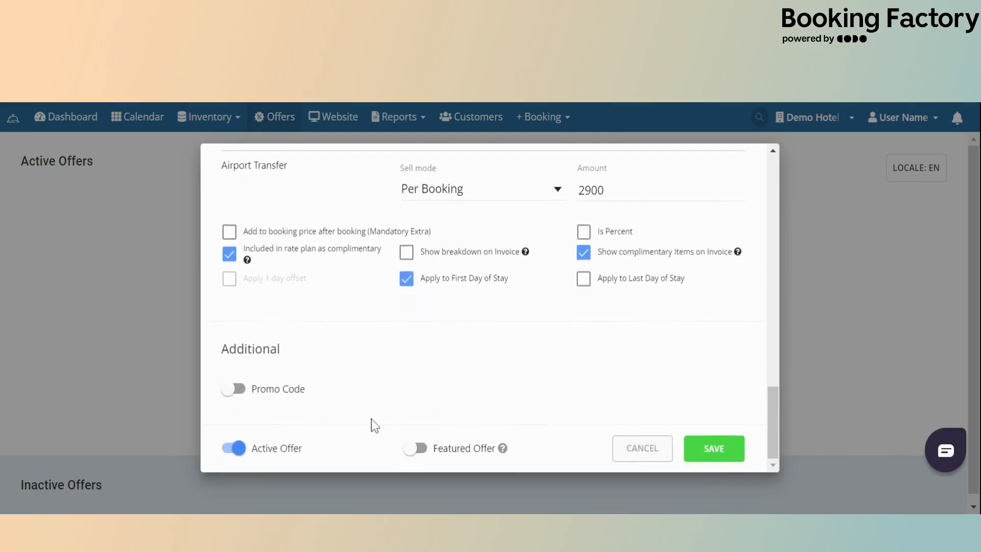
{"action": "left_click", "coordinate": [231, 390]}
{"action": "left_click", "coordinate": [521, 401]}
{"action": "type", "text": "Special Offer"}
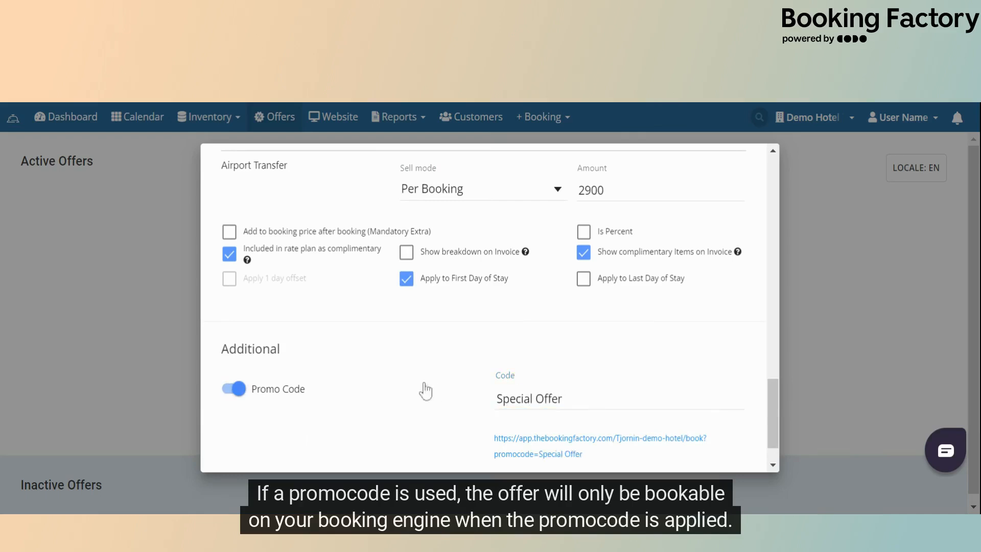
{"action": "left_click", "coordinate": [426, 391]}
{"action": "scroll", "coordinate": [428, 396], "scroll_direction": "down", "scroll_amount": 1}
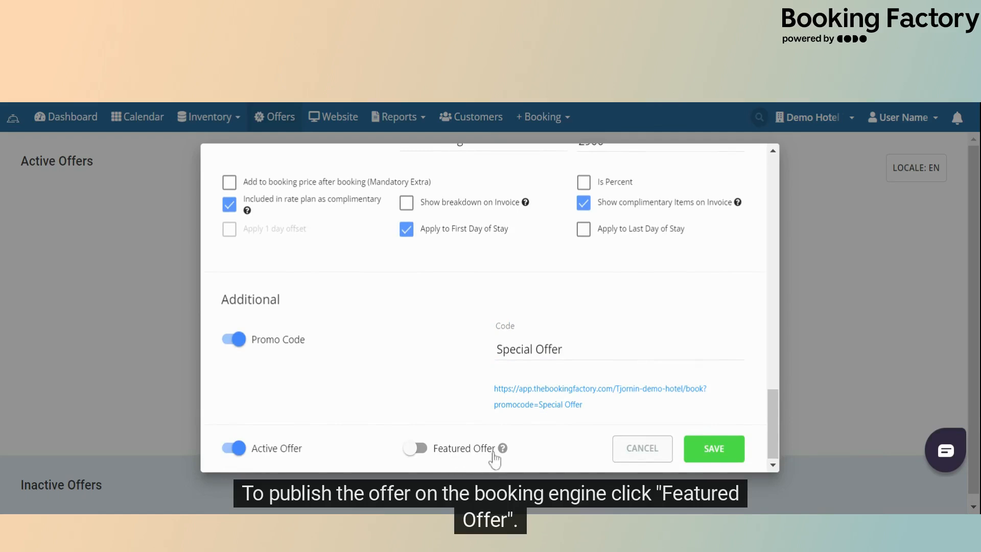
{"action": "mouse_move", "coordinate": [501, 452]}
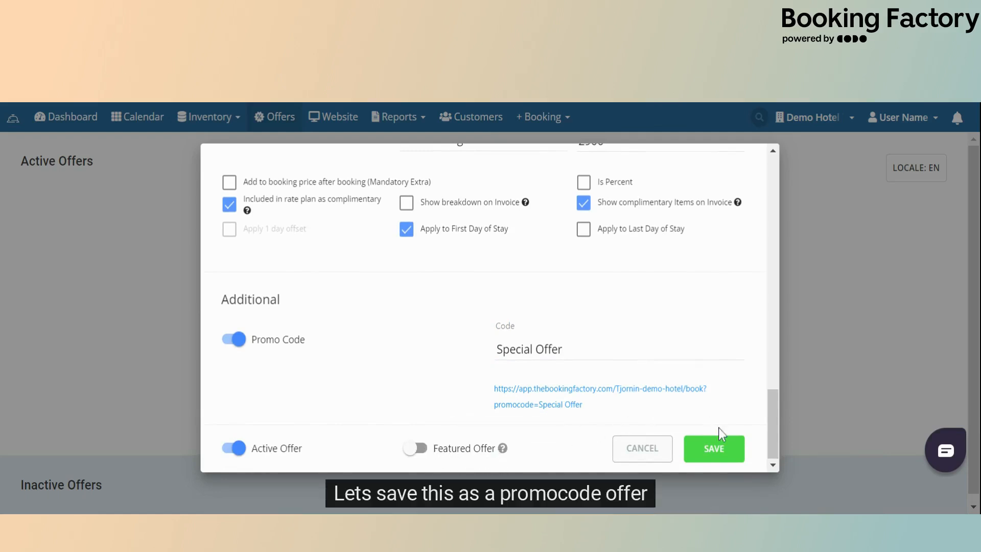
{"action": "left_click", "coordinate": [714, 448]}
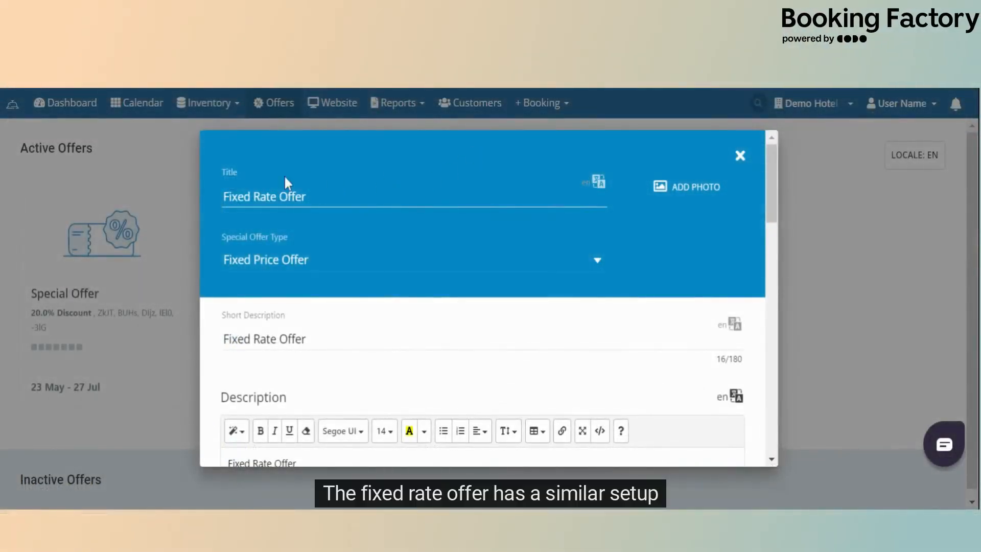
- In the Fixed Rate Offer, set all weekday rates to 10000 for Double Standard, 12000 for Double Delux and 12500 for Standard Double
{"action": "scroll", "coordinate": [254, 311], "scroll_direction": "down", "scroll_amount": 5}
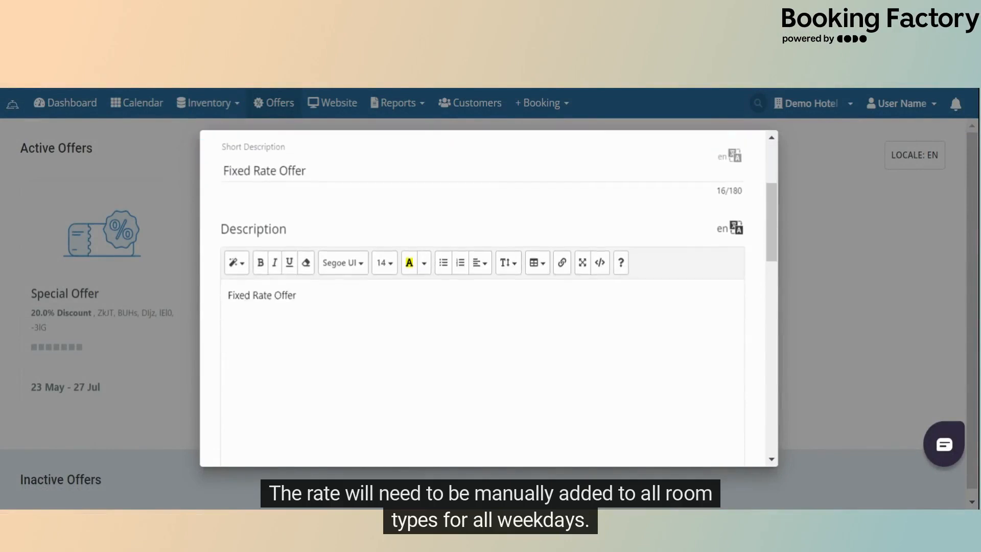
{"action": "scroll", "coordinate": [489, 299], "scroll_direction": "down", "scroll_amount": 6}
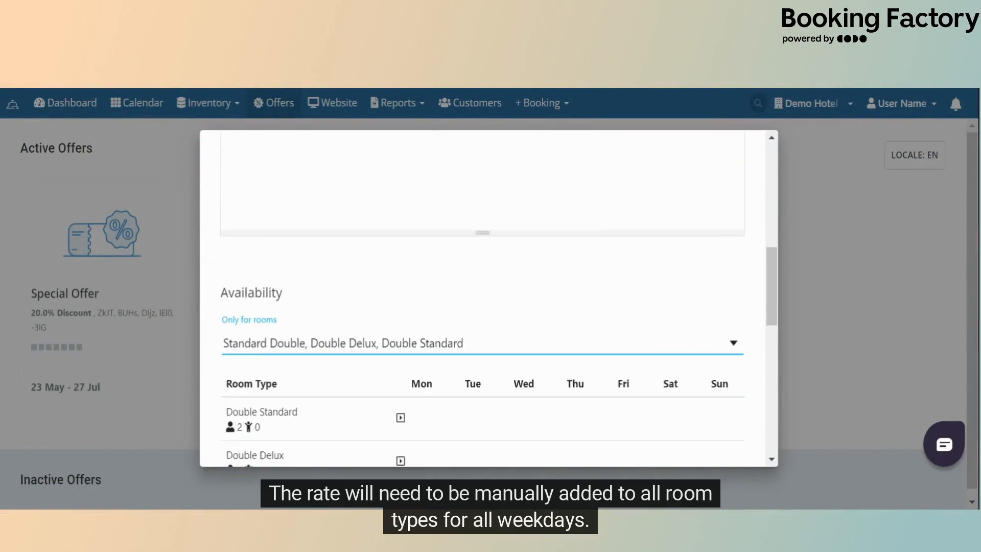
{"action": "scroll", "coordinate": [278, 300], "scroll_direction": "down", "scroll_amount": 2}
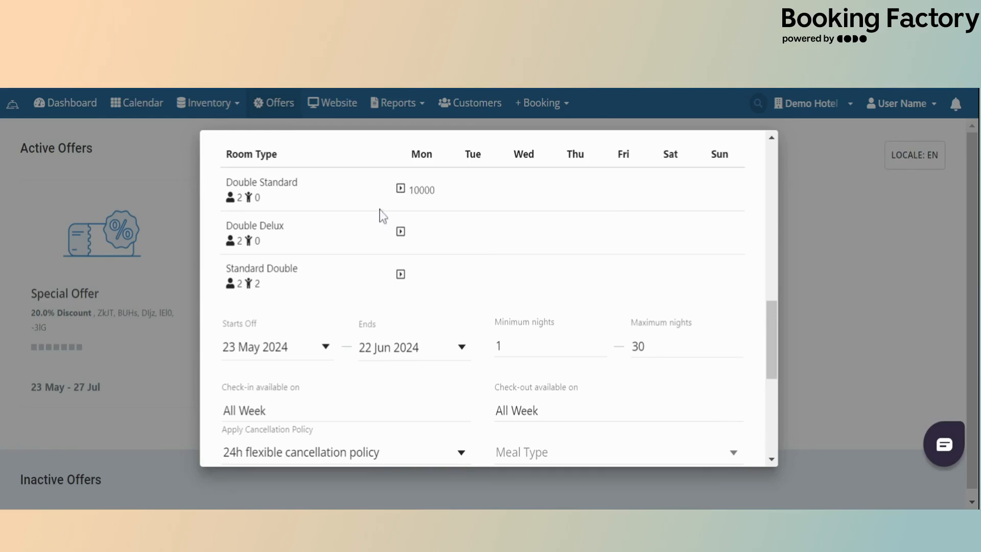
{"action": "left_click", "coordinate": [401, 188]}
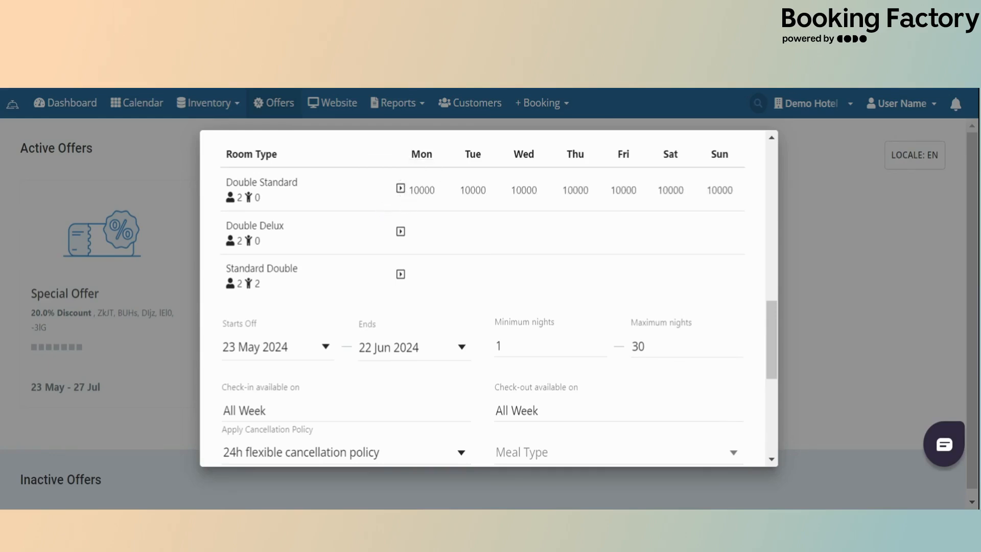
{"action": "left_click", "coordinate": [401, 232]}
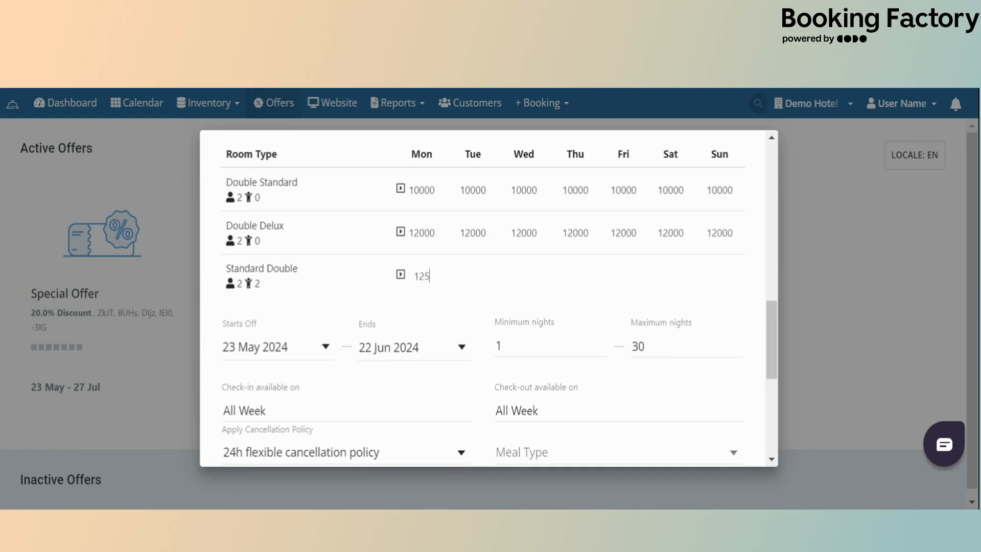
{"action": "left_click", "coordinate": [401, 274]}
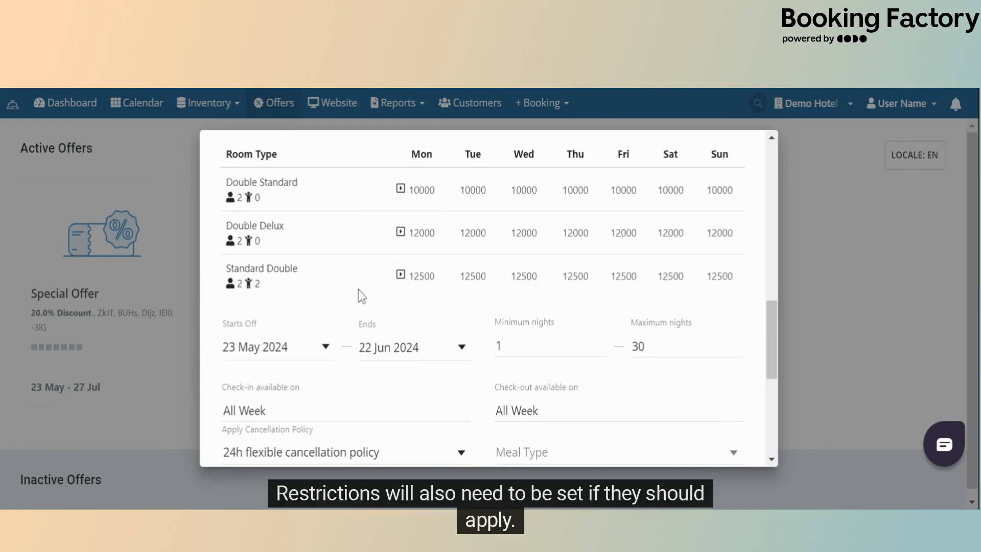
- Keep check-in available all week and set the fixed rate offer's meal type to Room only
{"action": "scroll", "coordinate": [362, 296], "scroll_direction": "down", "scroll_amount": 2}
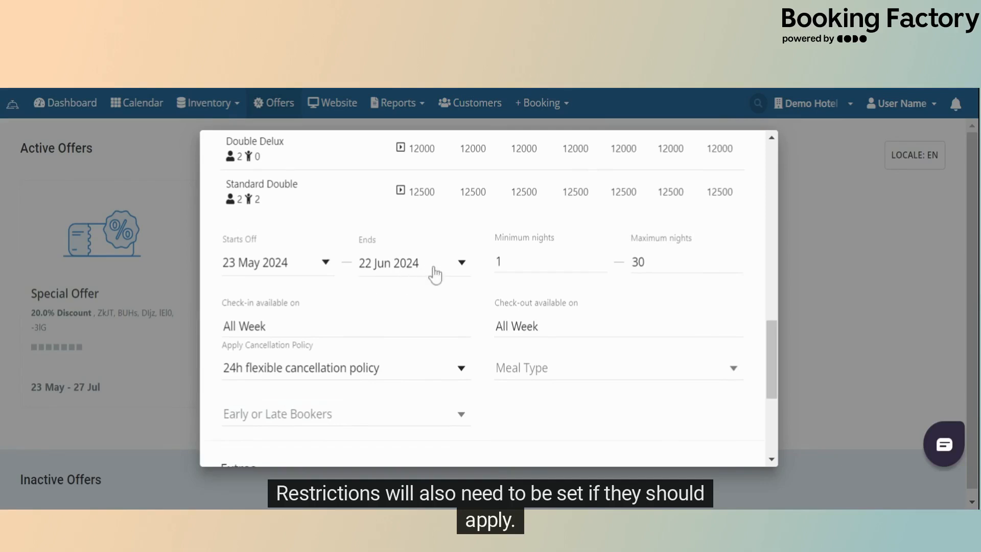
{"action": "scroll", "coordinate": [435, 275], "scroll_direction": "down", "scroll_amount": 2}
{"action": "left_click", "coordinate": [285, 251]}
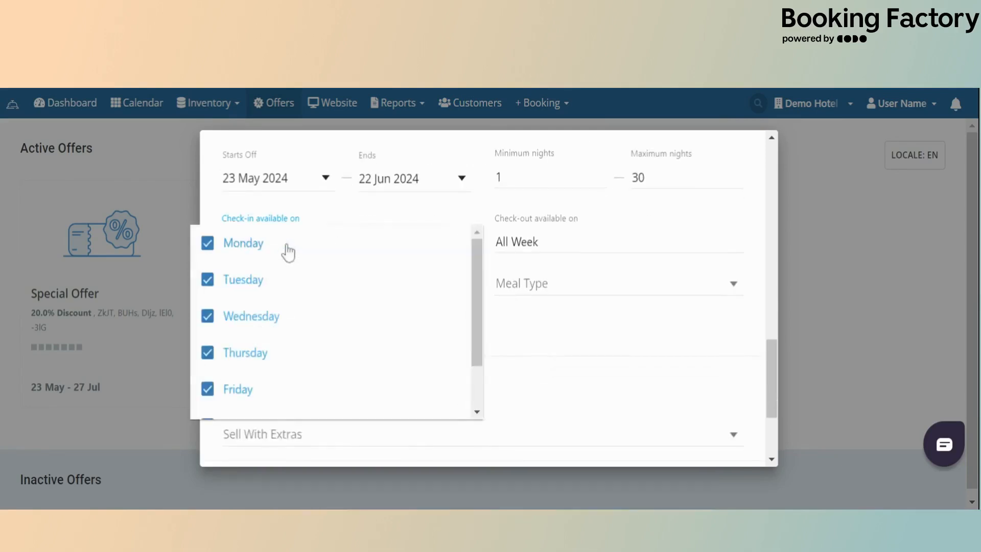
{"action": "left_click", "coordinate": [376, 210]}
{"action": "left_click", "coordinate": [524, 297]}
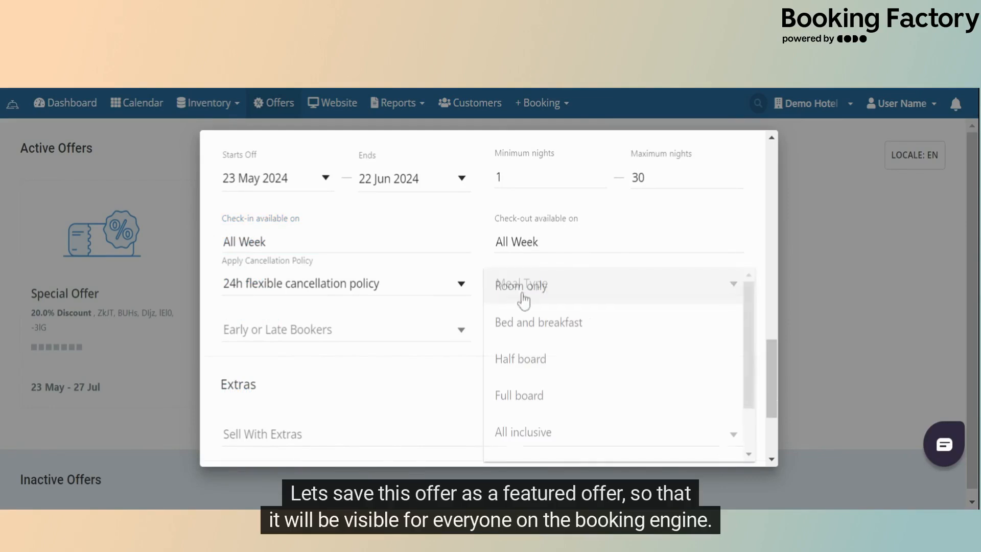
{"action": "left_click", "coordinate": [385, 356]}
- Mark the fixed rate offer as a featured offer and save it
{"action": "scroll", "coordinate": [430, 294], "scroll_direction": "down", "scroll_amount": 3}
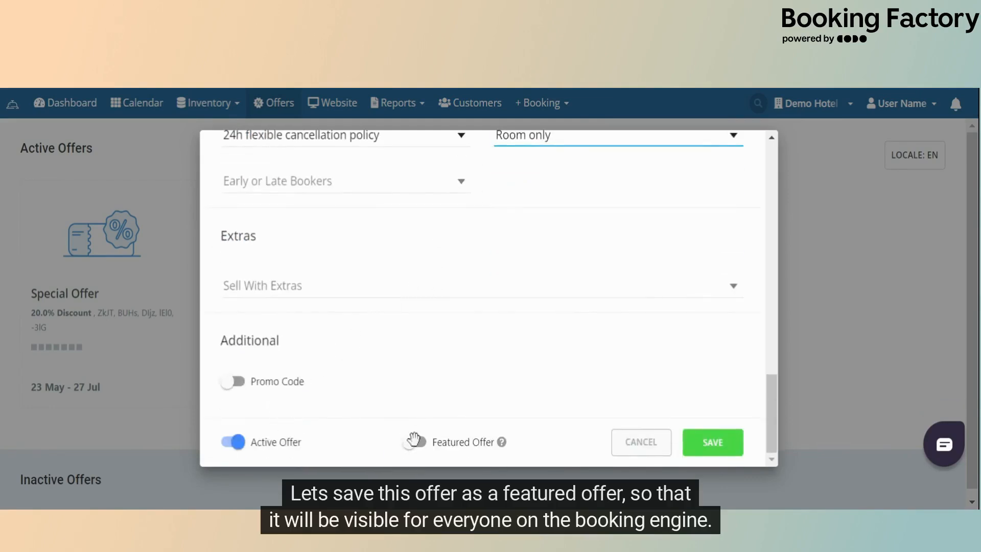
{"action": "left_click", "coordinate": [414, 441]}
{"action": "left_click", "coordinate": [705, 442]}
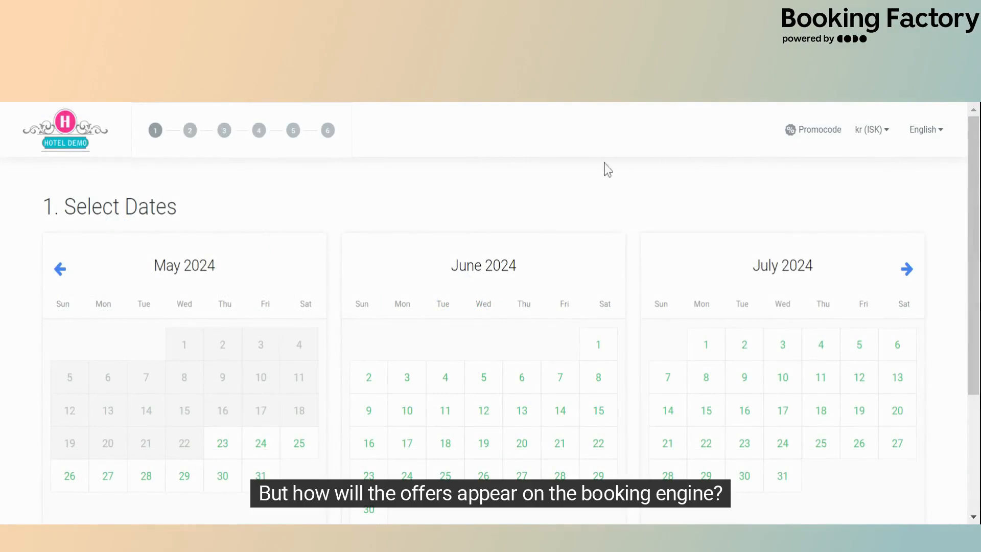
- On the hotel's booking engine, select a stay from 11 to 12 June 2024 and show the available rooms
{"action": "left_click", "coordinate": [433, 415]}
{"action": "left_click", "coordinate": [486, 414]}
{"action": "scroll", "coordinate": [586, 429], "scroll_direction": "down", "scroll_amount": 3}
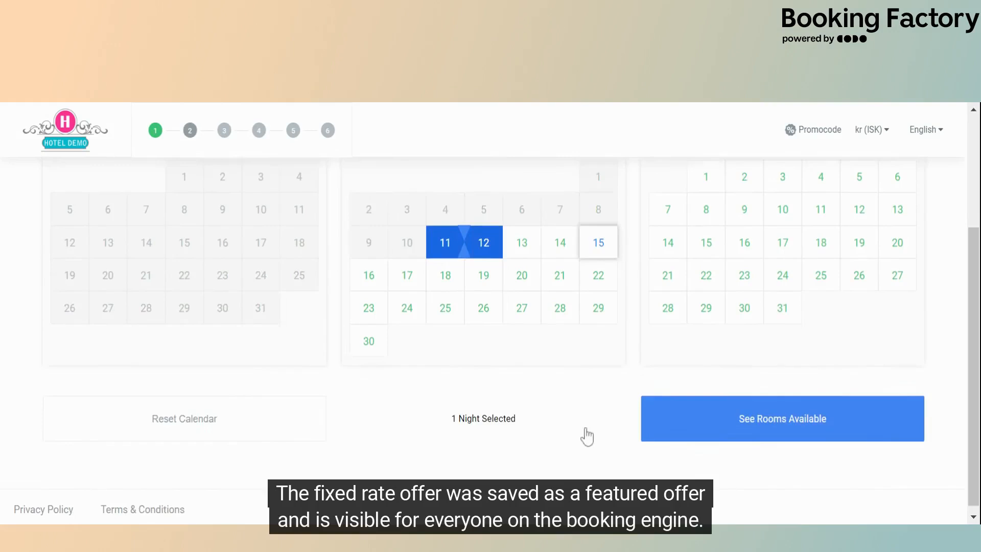
{"action": "left_click", "coordinate": [696, 428]}
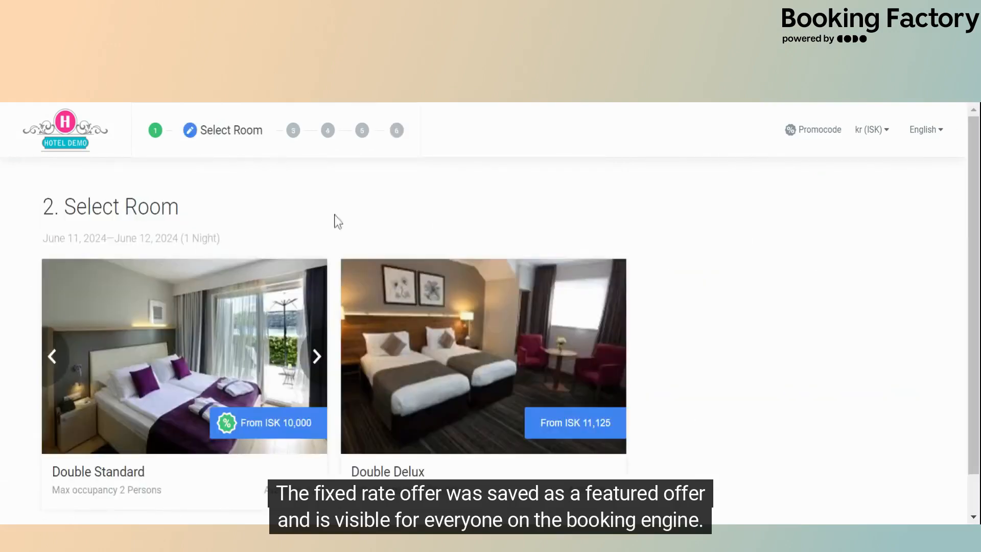
- View the Fixed Rate Offer details for the Double Standard room, then close them
{"action": "left_click", "coordinate": [220, 299]}
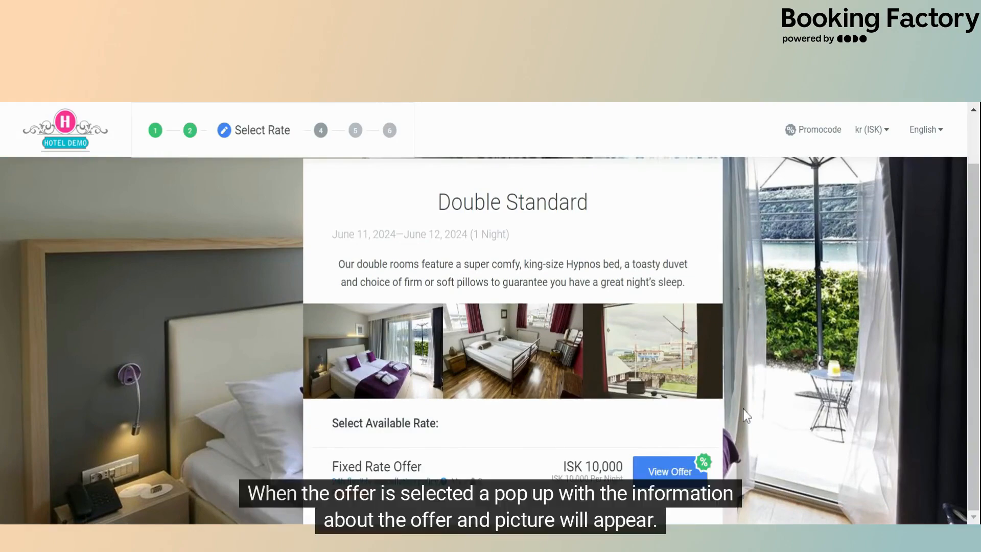
{"action": "left_click", "coordinate": [675, 467]}
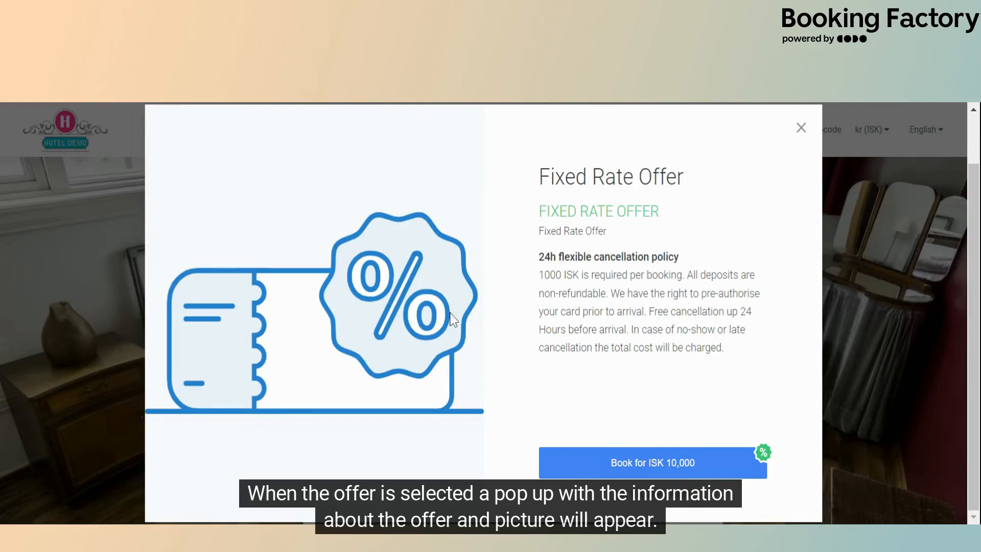
{"action": "left_click", "coordinate": [800, 127]}
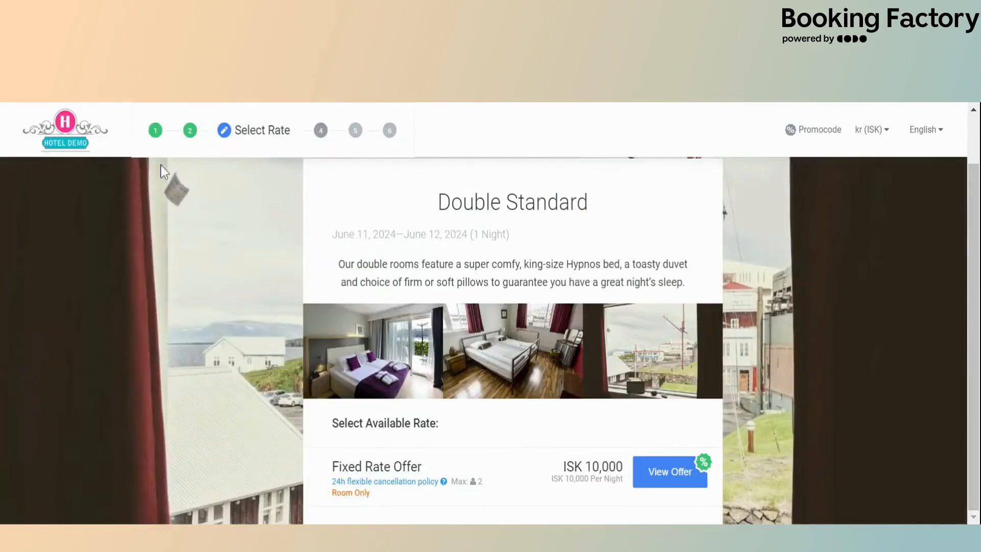
- Return to the date selection and apply the promo code "Special Offer"
{"action": "left_click", "coordinate": [155, 134]}
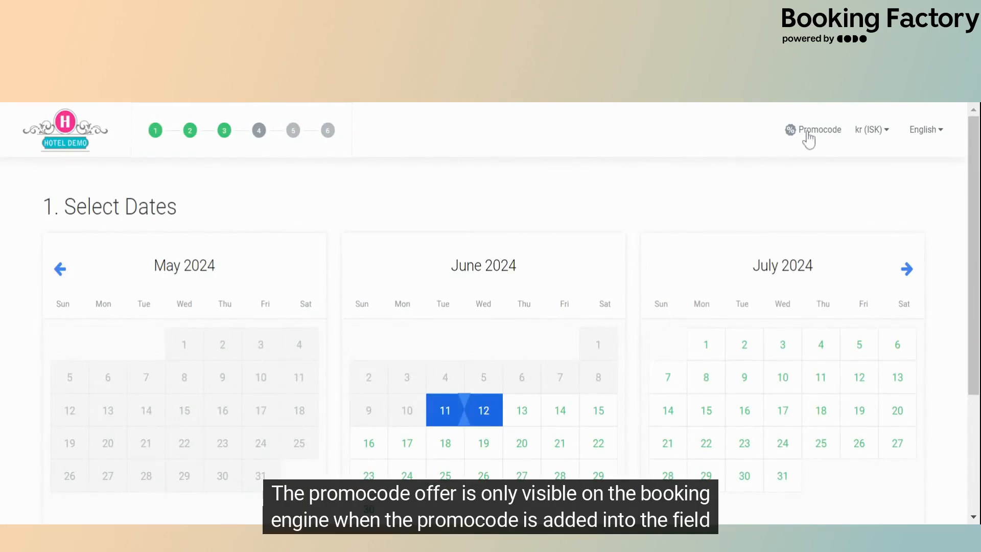
{"action": "left_click", "coordinate": [809, 131]}
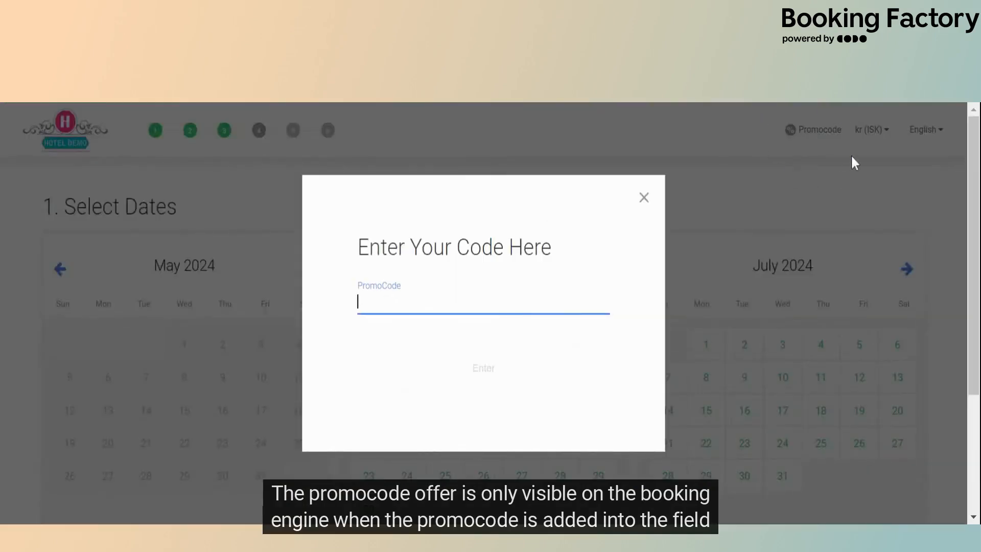
{"action": "type", "text": "Special Offer"}
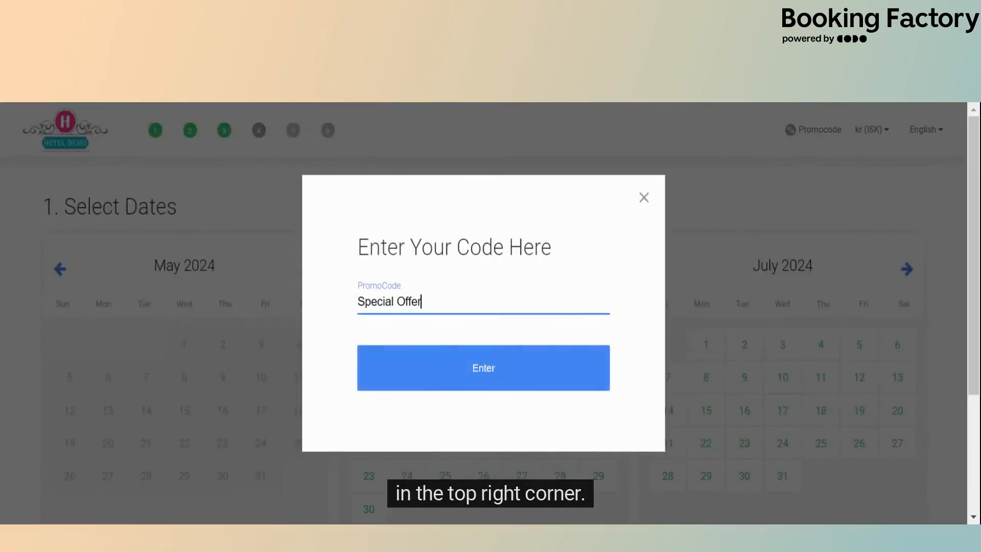
{"action": "left_click", "coordinate": [439, 373]}
{"action": "left_click", "coordinate": [483, 382]}
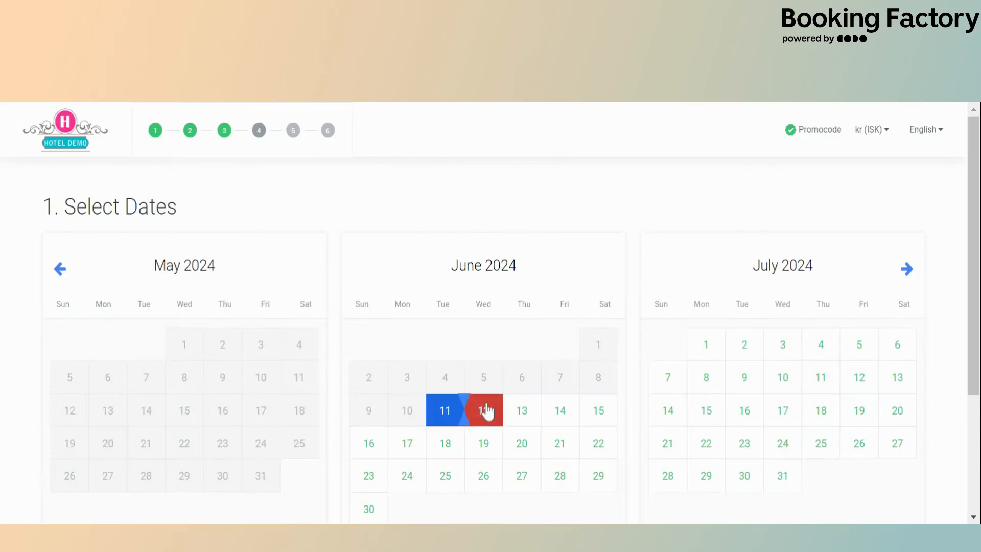
- Show the rooms available for 11 to 12 June 2024 with the promo code applied
{"action": "left_click", "coordinate": [486, 409]}
{"action": "scroll", "coordinate": [620, 470], "scroll_direction": "down", "scroll_amount": 3}
{"action": "left_click", "coordinate": [692, 429]}
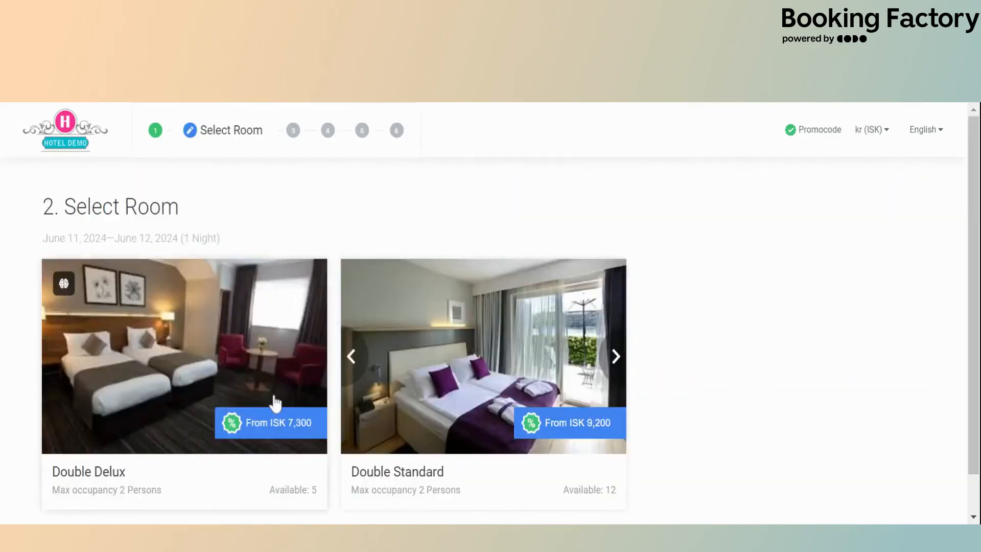
- View the Special Offer rates for the Double Delux room, read the one-person offer's details, and close them
{"action": "left_click", "coordinate": [232, 365]}
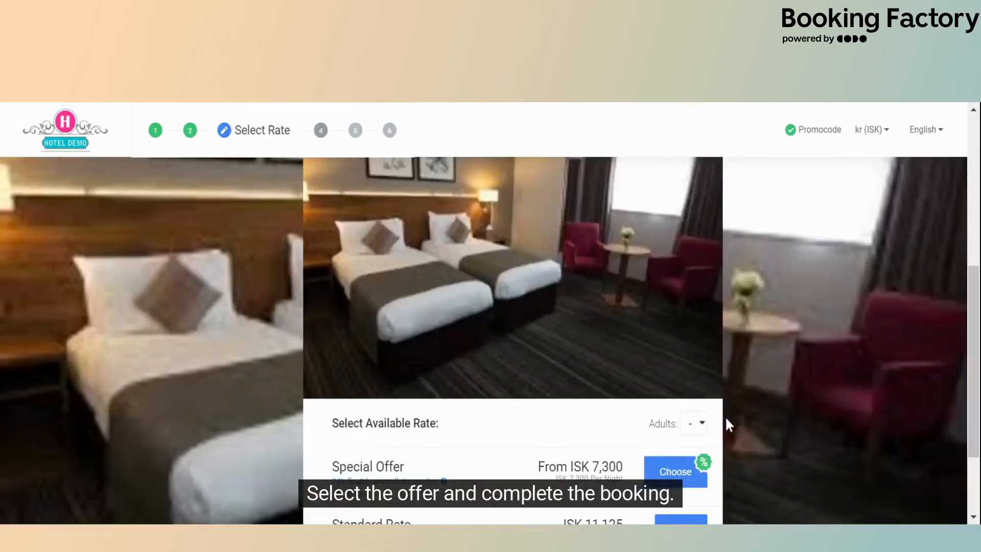
{"action": "scroll", "coordinate": [725, 416], "scroll_direction": "down", "scroll_amount": 2}
{"action": "left_click", "coordinate": [674, 365]}
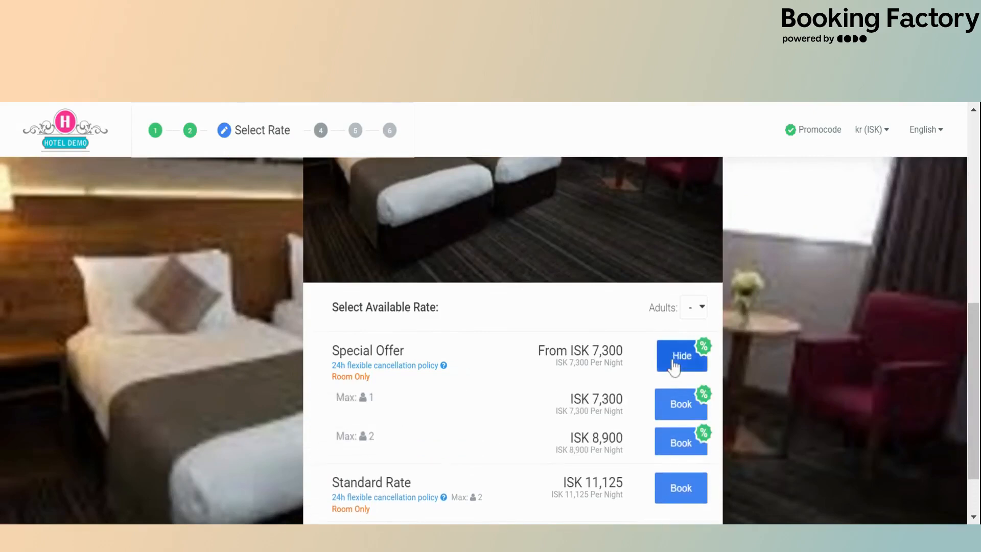
{"action": "left_click", "coordinate": [678, 403]}
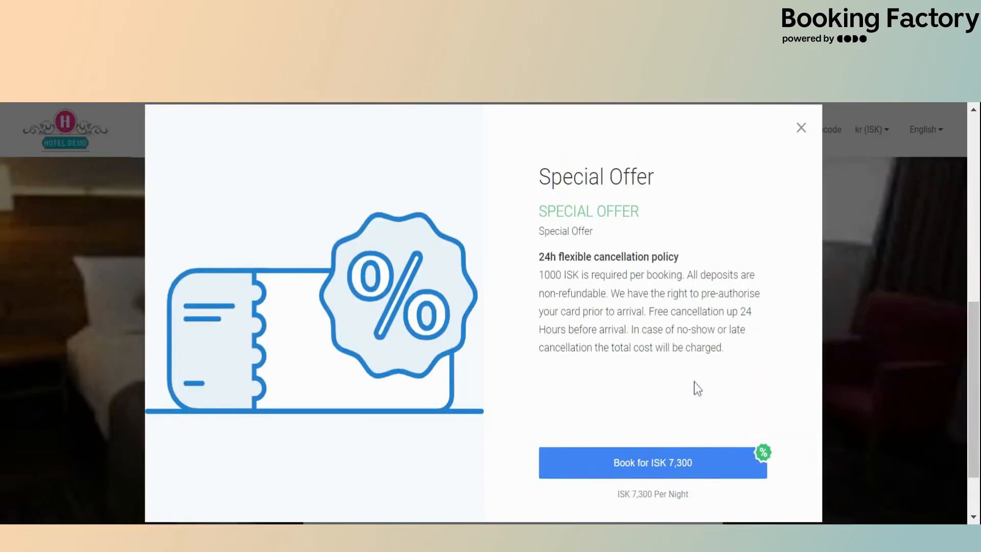
{"action": "left_click", "coordinate": [791, 122]}
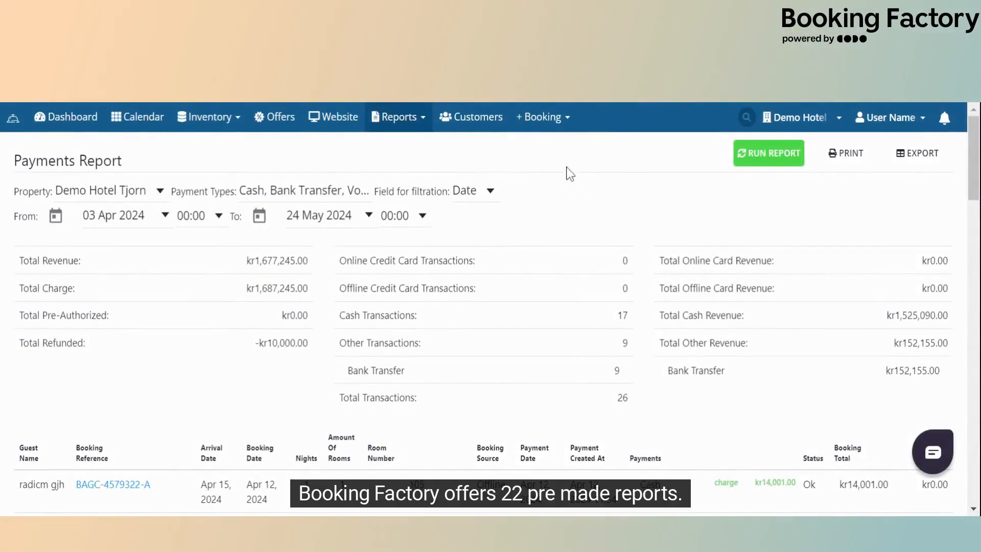
- In Booking Factory, open the Payments Report and run it for 03 Apr to 24 May 2024
{"action": "left_click", "coordinate": [401, 131]}
{"action": "mouse_move", "coordinate": [498, 171]}
{"action": "left_mouse_down"}
{"action": "mouse_move", "coordinate": [505, 261]}
{"action": "mouse_move", "coordinate": [498, 341]}
{"action": "mouse_move", "coordinate": [507, 168]}
{"action": "left_mouse_up"}
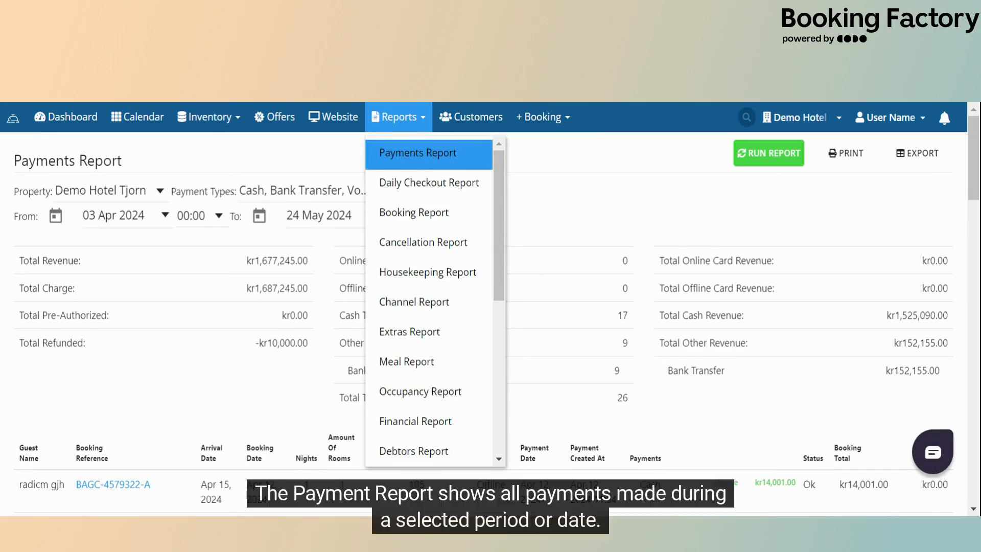
{"action": "left_click", "coordinate": [426, 167]}
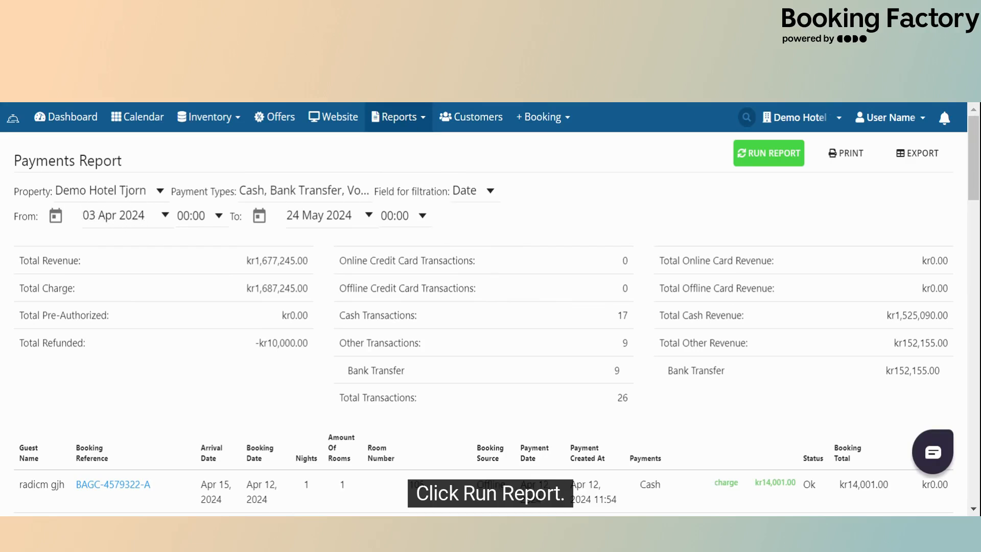
{"action": "left_click", "coordinate": [750, 168]}
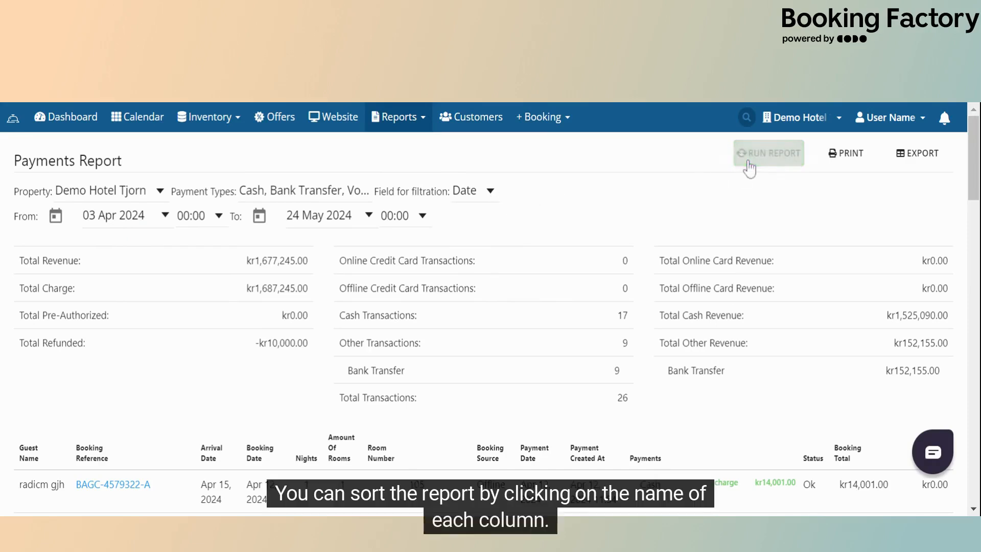
- Sort the payments list by Total Due and Booking Total, and open the first listed reservation from its booking reference
{"action": "scroll", "coordinate": [710, 309], "scroll_direction": "down", "scroll_amount": 4}
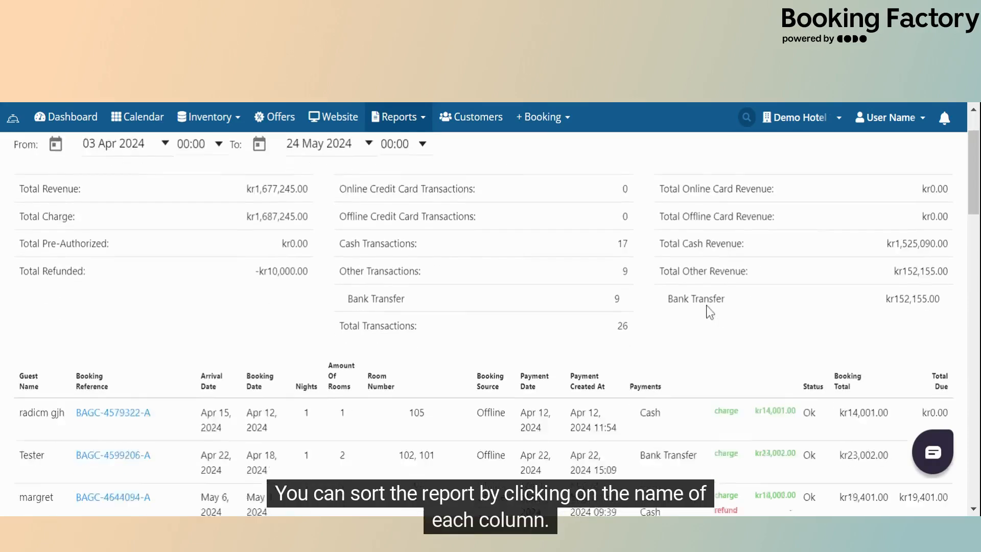
{"action": "left_click", "coordinate": [938, 209]}
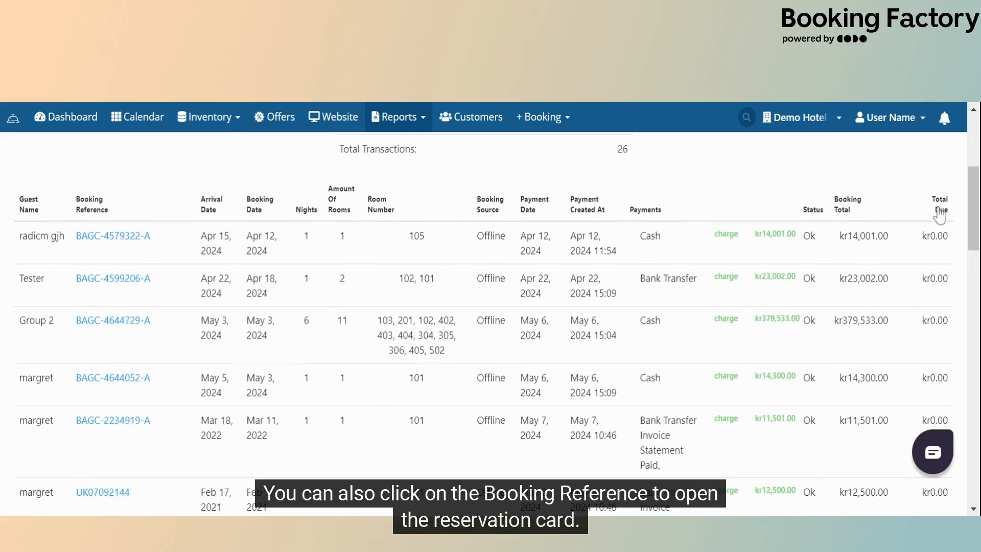
{"action": "left_click", "coordinate": [858, 211]}
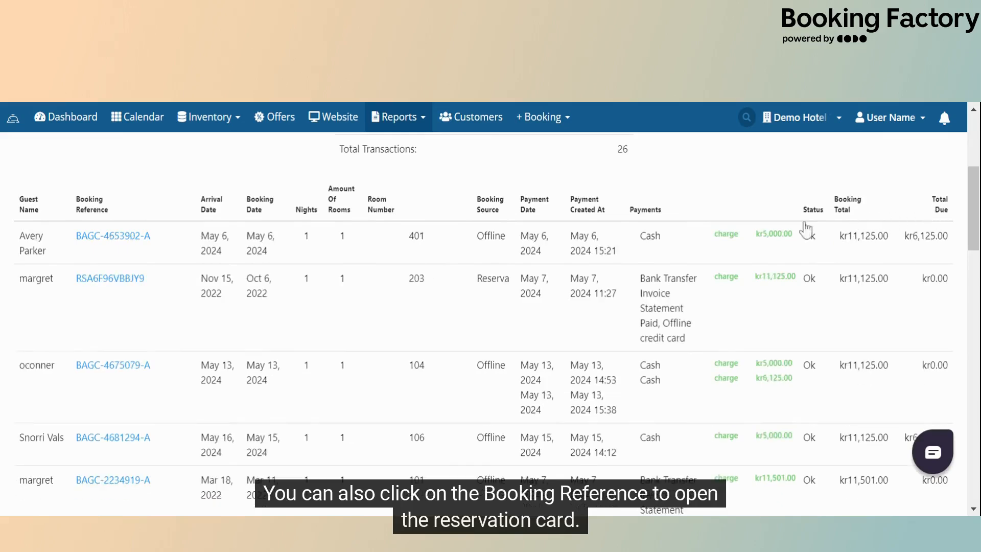
{"action": "left_click", "coordinate": [113, 241]}
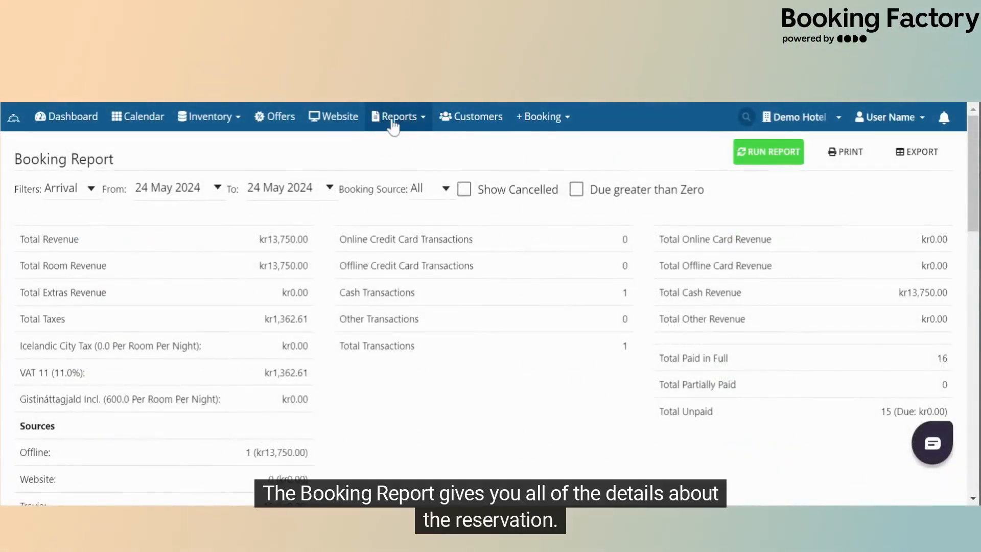
- Examine the Booking Report's revenue, tax, payment status and reservation source summary
{"action": "left_click", "coordinate": [397, 118]}
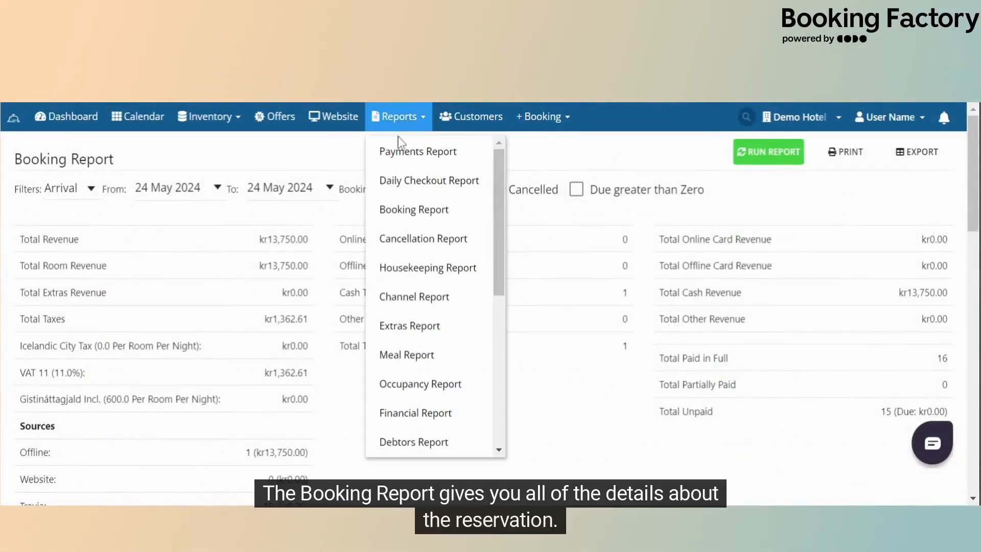
{"action": "left_click", "coordinate": [301, 154]}
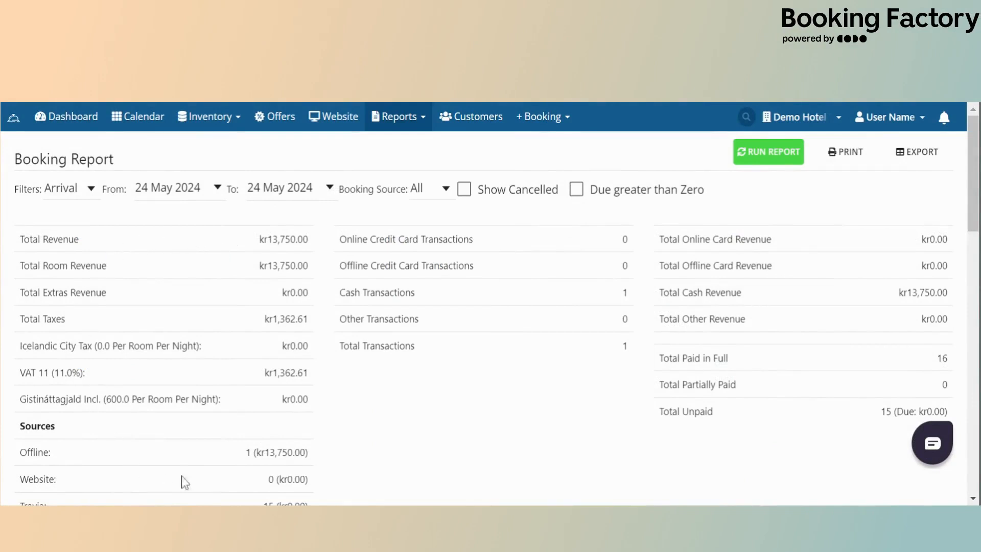
{"action": "scroll", "coordinate": [179, 353], "scroll_direction": "down", "scroll_amount": 2}
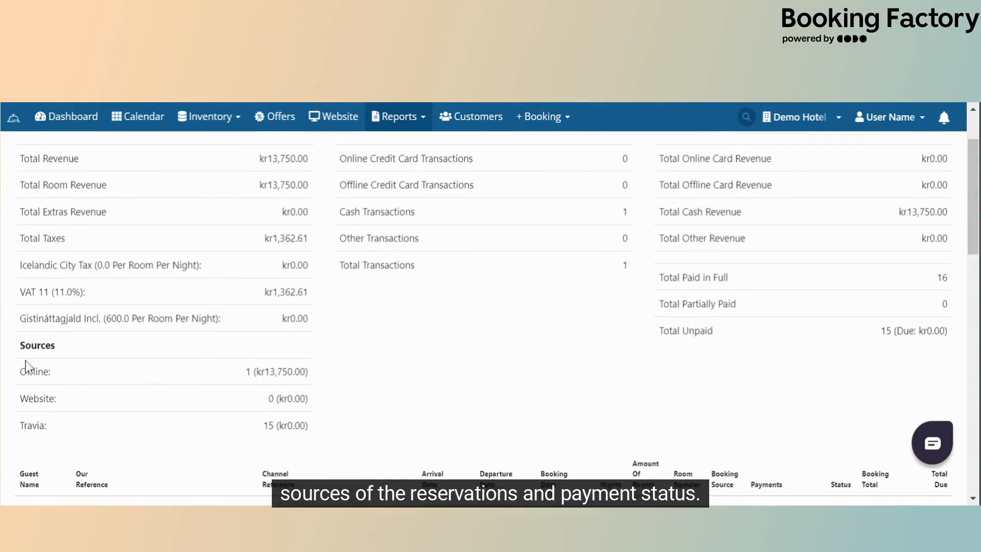
{"action": "scroll", "coordinate": [177, 338], "scroll_direction": "up", "scroll_amount": 2}
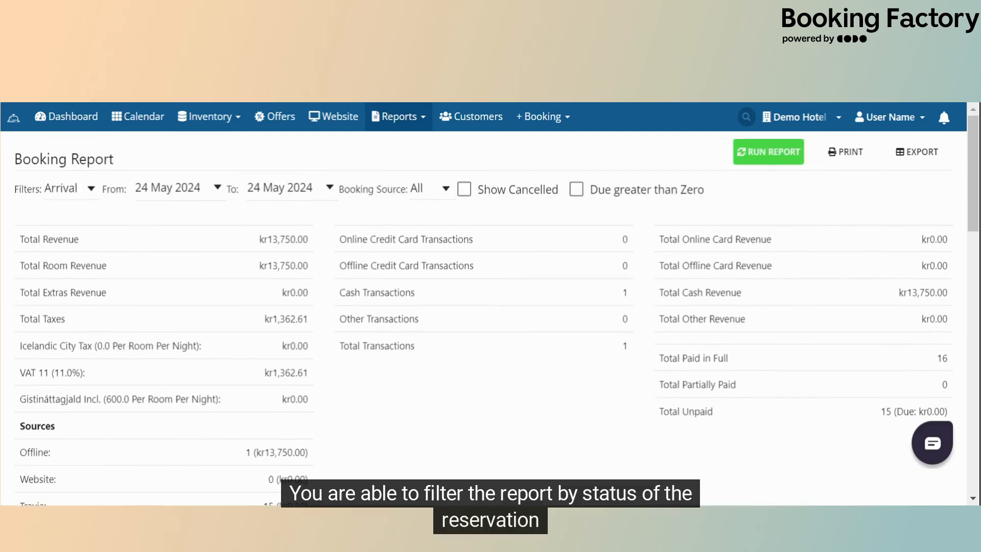
- Filter the Booking Report by Booking Date from 23 May 2024 to 23 May 2024, run it, and review the listed reservations
{"action": "left_click", "coordinate": [71, 193]}
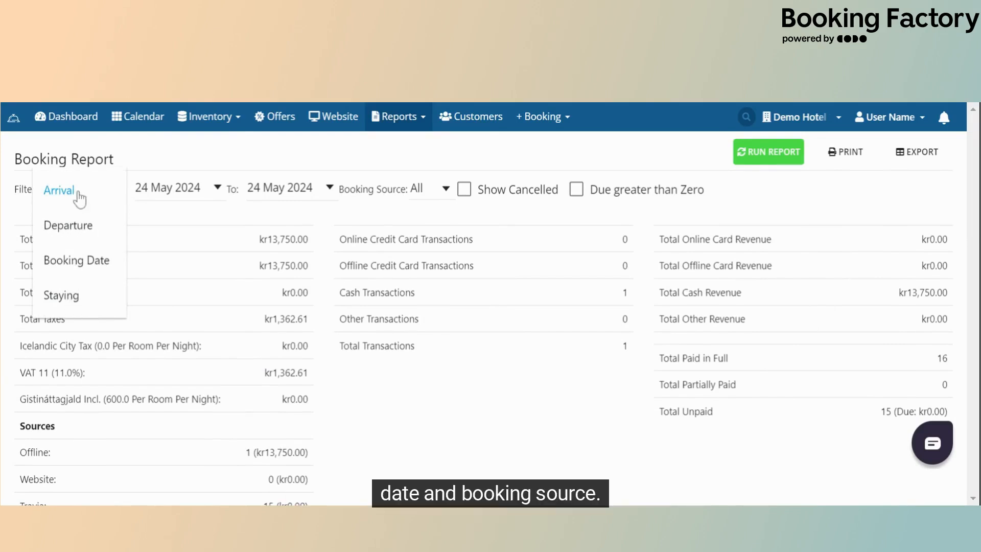
{"action": "left_click", "coordinate": [79, 261]}
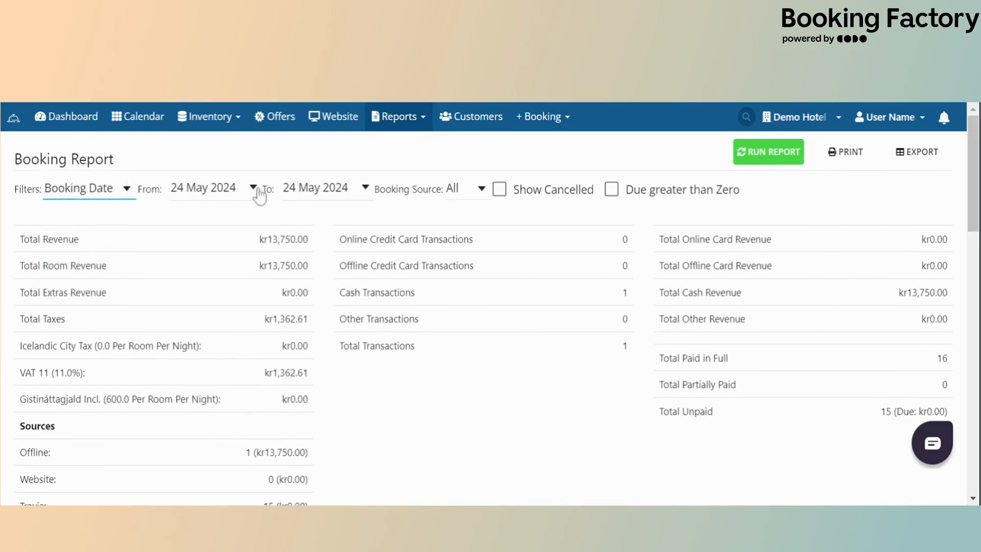
{"action": "left_click", "coordinate": [214, 201]}
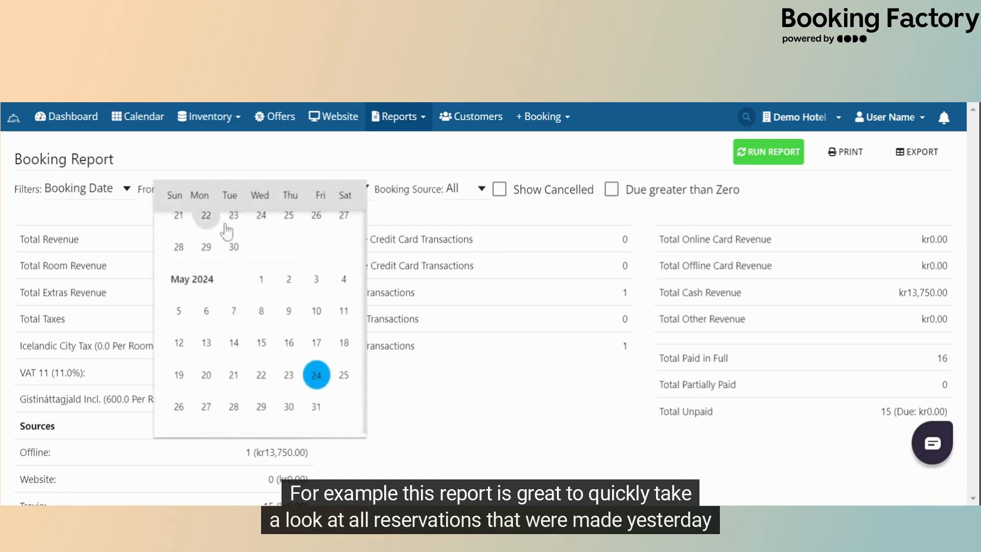
{"action": "left_click", "coordinate": [289, 374]}
{"action": "left_click", "coordinate": [309, 199]}
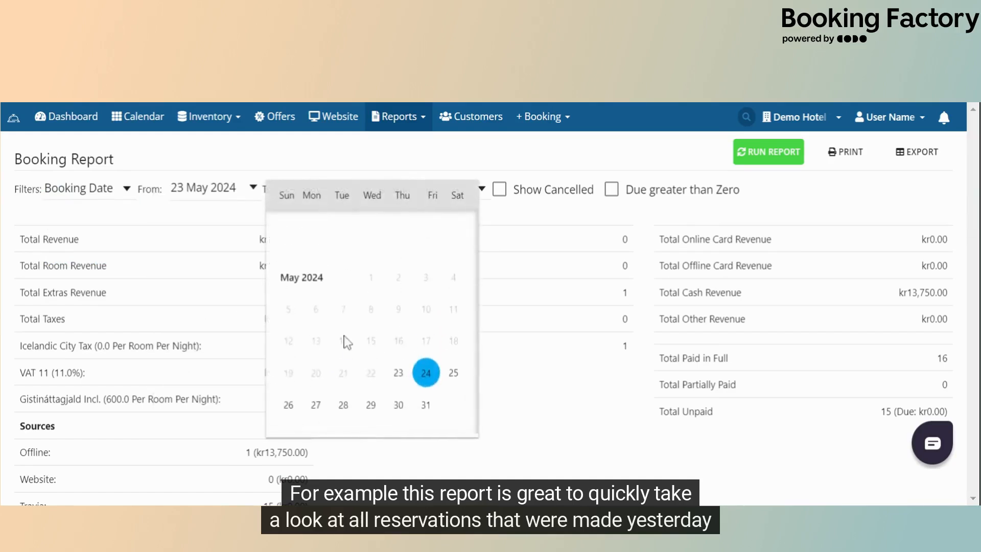
{"action": "left_click", "coordinate": [398, 373]}
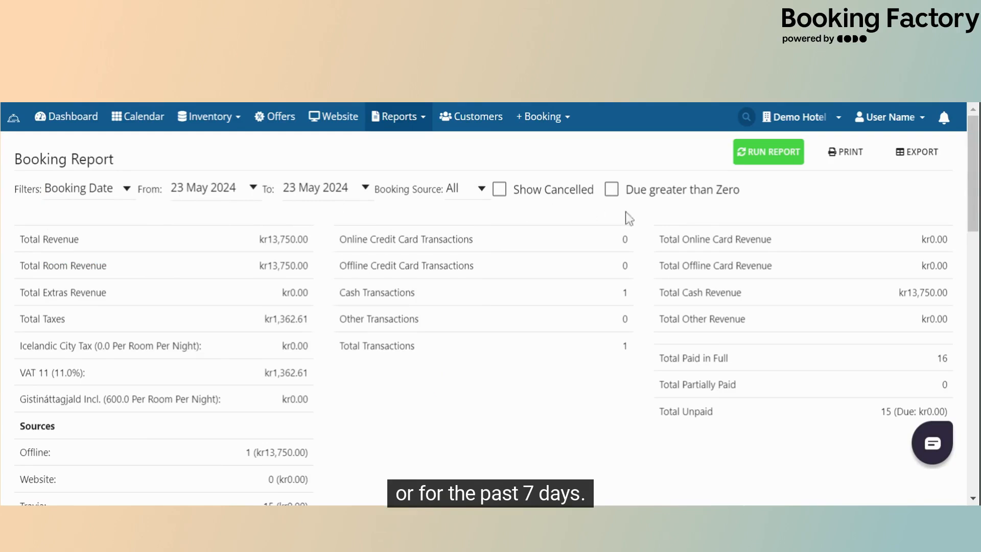
{"action": "left_click", "coordinate": [761, 160]}
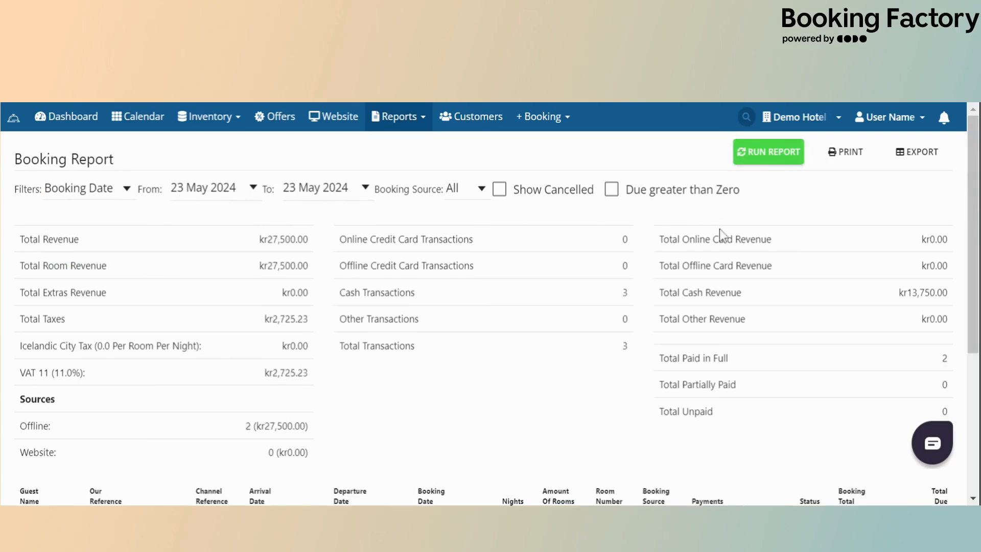
{"action": "scroll", "coordinate": [643, 326], "scroll_direction": "down", "scroll_amount": 5}
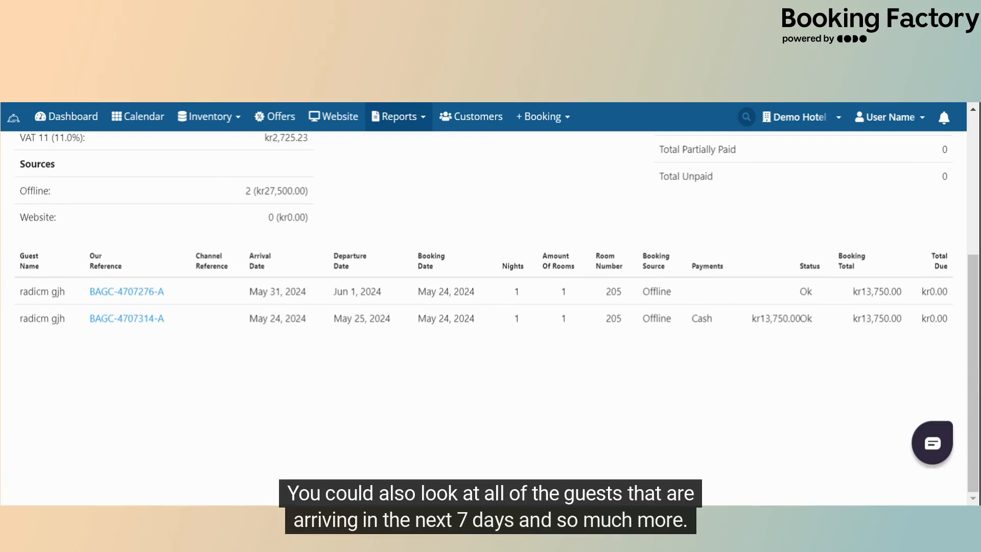
- Filter the Booking Report by Arrival with end date 30 May 2024, run it, and look through the arriving reservations
{"action": "scroll", "coordinate": [69, 256], "scroll_direction": "up", "scroll_amount": 5}
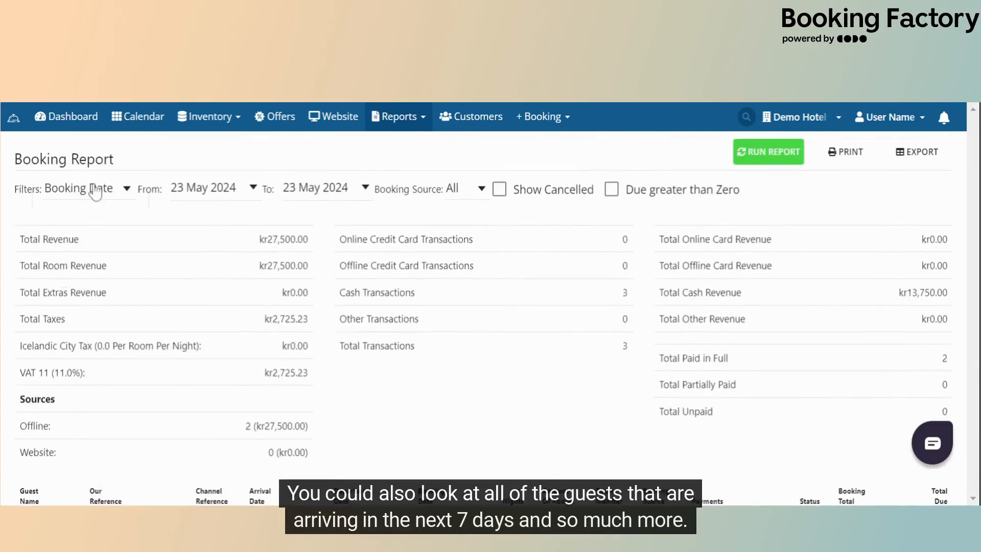
{"action": "left_click", "coordinate": [97, 190]}
{"action": "left_click", "coordinate": [58, 132]}
{"action": "left_click", "coordinate": [272, 191]}
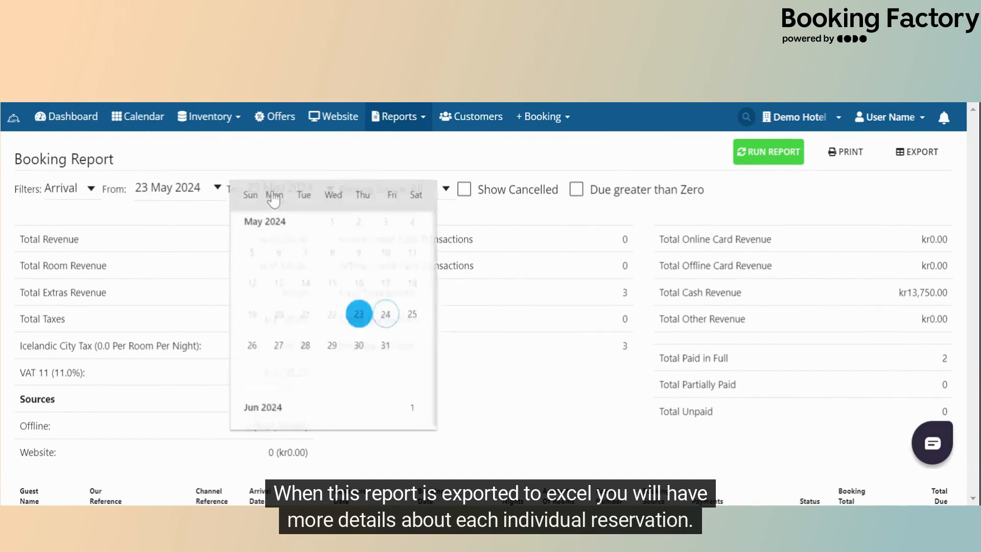
{"action": "left_click", "coordinate": [363, 411]}
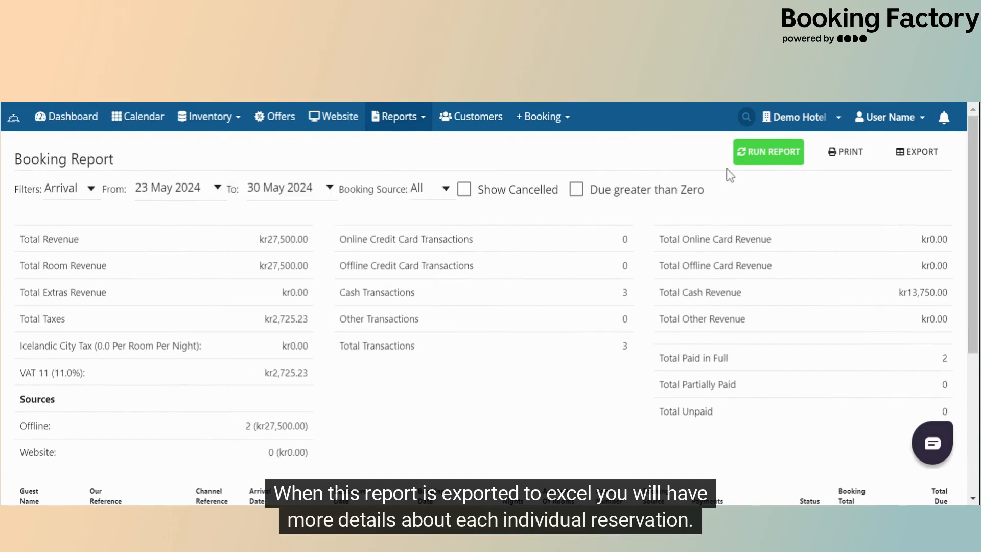
{"action": "left_click", "coordinate": [749, 159]}
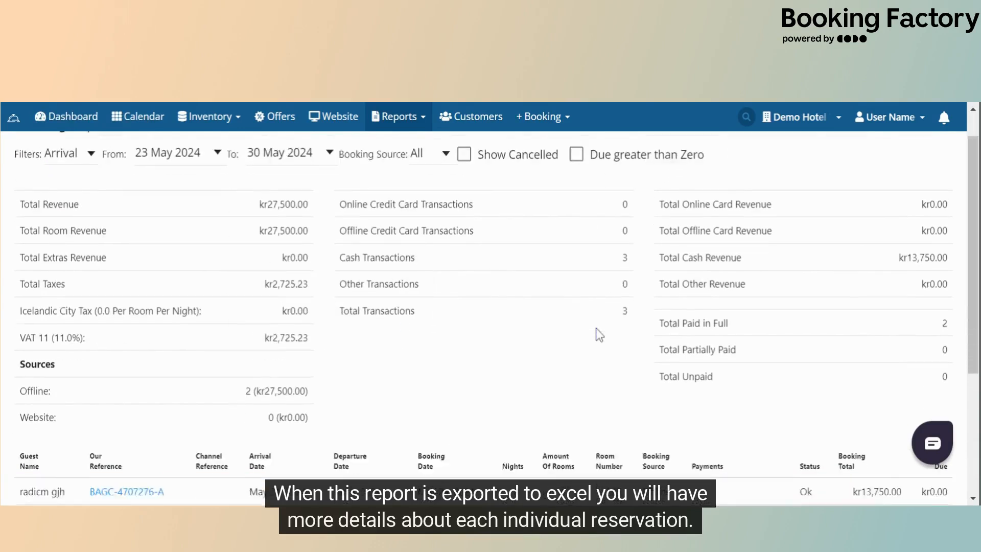
{"action": "scroll", "coordinate": [596, 328], "scroll_direction": "down", "scroll_amount": 4}
{"action": "scroll", "coordinate": [597, 330], "scroll_direction": "down", "scroll_amount": 7}
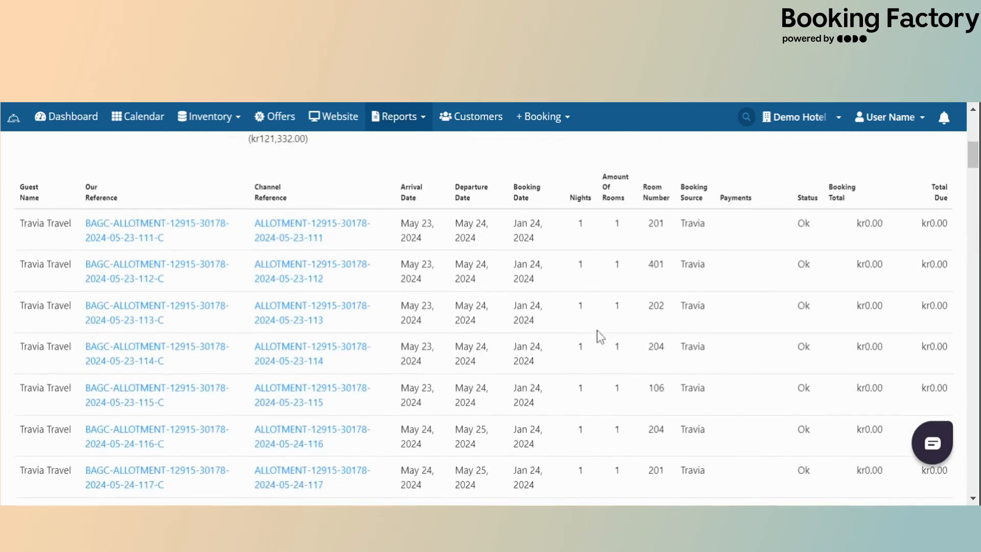
{"action": "scroll", "coordinate": [597, 330], "scroll_direction": "up", "scroll_amount": 9}
{"action": "scroll", "coordinate": [612, 323], "scroll_direction": "up", "scroll_amount": 3}
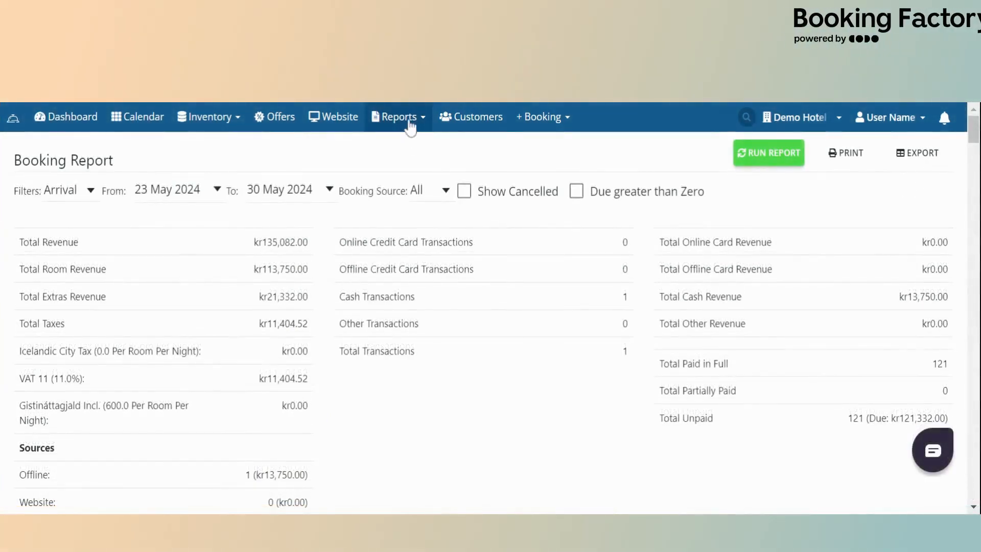
- Look through the Housekeeping Report for 24 May 2024, and open the Channel Report
{"action": "left_click", "coordinate": [411, 123]}
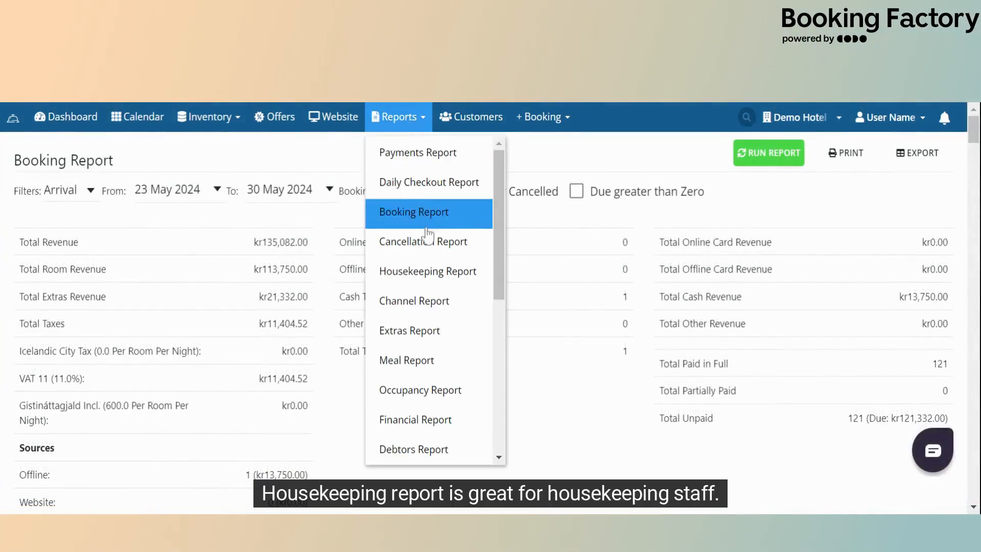
{"action": "left_click", "coordinate": [433, 278]}
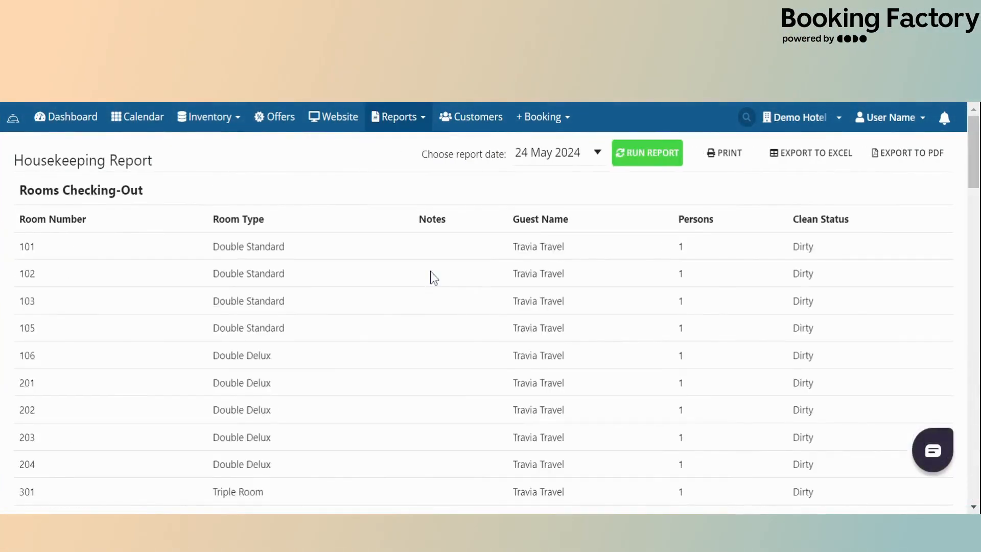
{"action": "scroll", "coordinate": [432, 278], "scroll_direction": "down", "scroll_amount": 10}
{"action": "scroll", "coordinate": [432, 325], "scroll_direction": "up", "scroll_amount": 10}
{"action": "left_click", "coordinate": [401, 128]}
{"action": "left_click", "coordinate": [420, 299]}
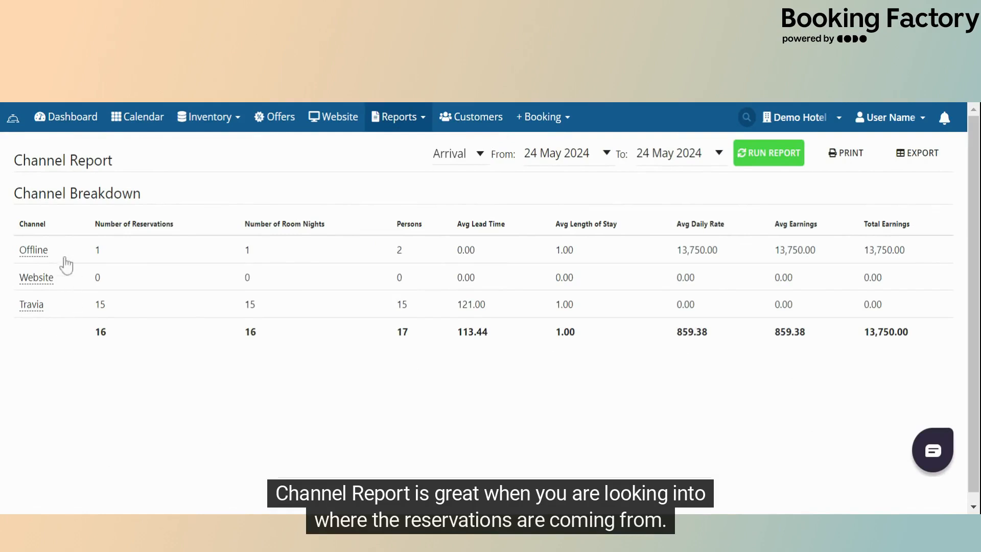
- Open the Meal Report and set its date to 01 May 2024
{"action": "left_click", "coordinate": [419, 123]}
{"action": "left_click", "coordinate": [431, 358]}
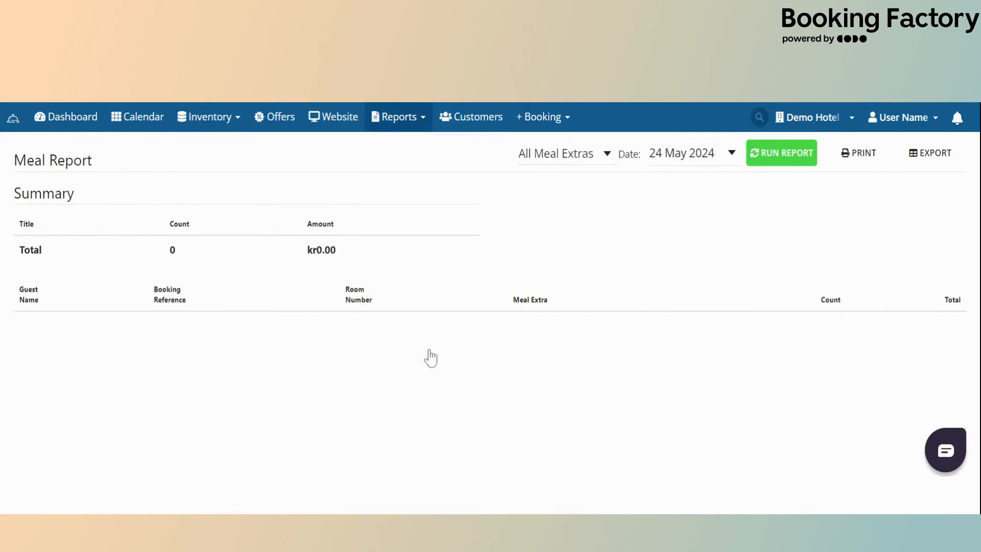
{"action": "left_click", "coordinate": [684, 160]}
{"action": "left_click", "coordinate": [736, 248]}
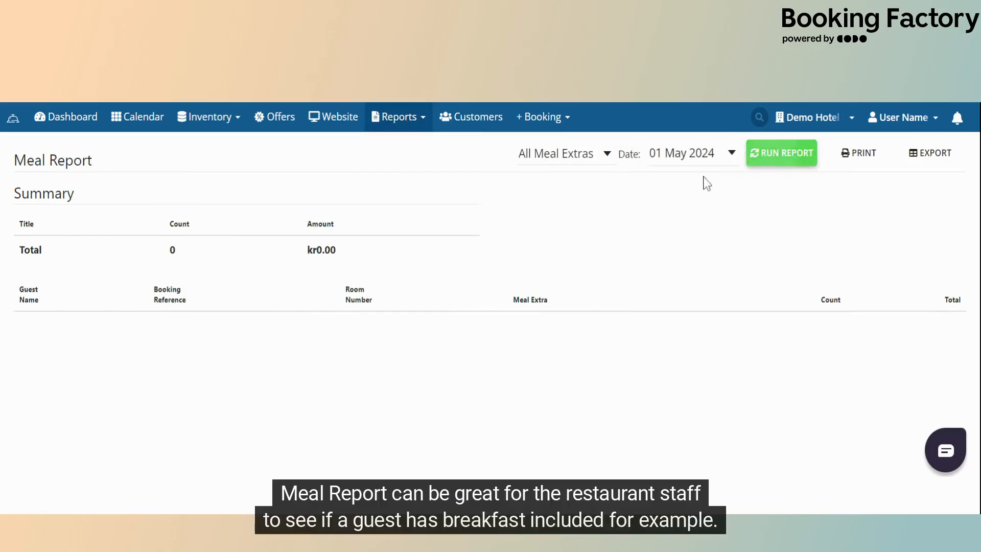
- Open the Occupancy Report
{"action": "left_click", "coordinate": [400, 123]}
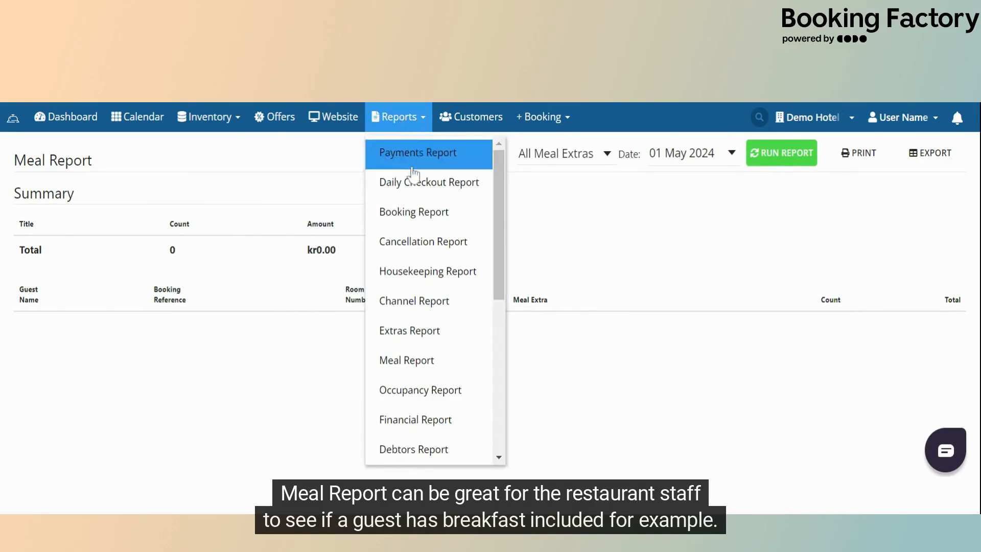
{"action": "left_click", "coordinate": [429, 393]}
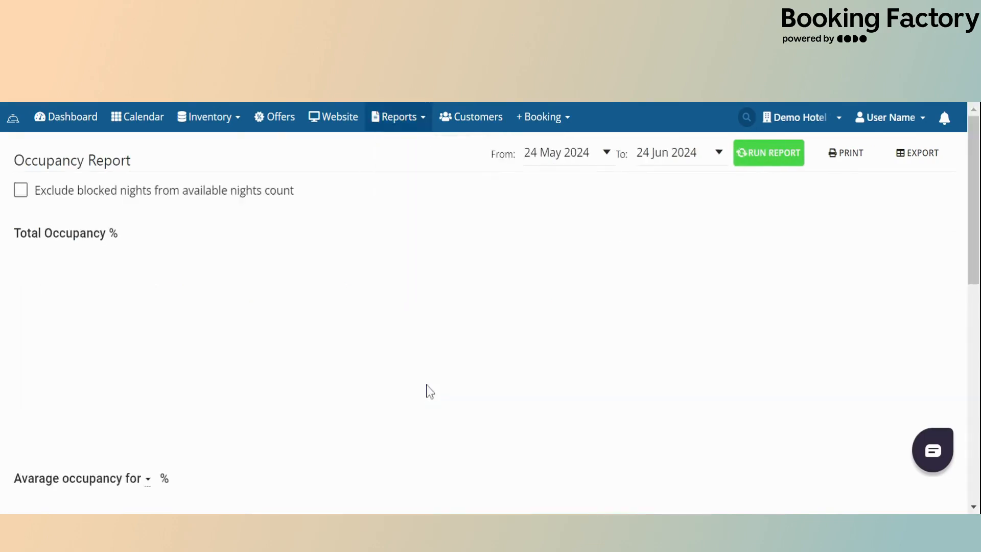
- Look through the Occupancy Report's room type and room breakdowns, and open the Financial Report
{"action": "scroll", "coordinate": [440, 361], "scroll_direction": "down", "scroll_amount": 10}
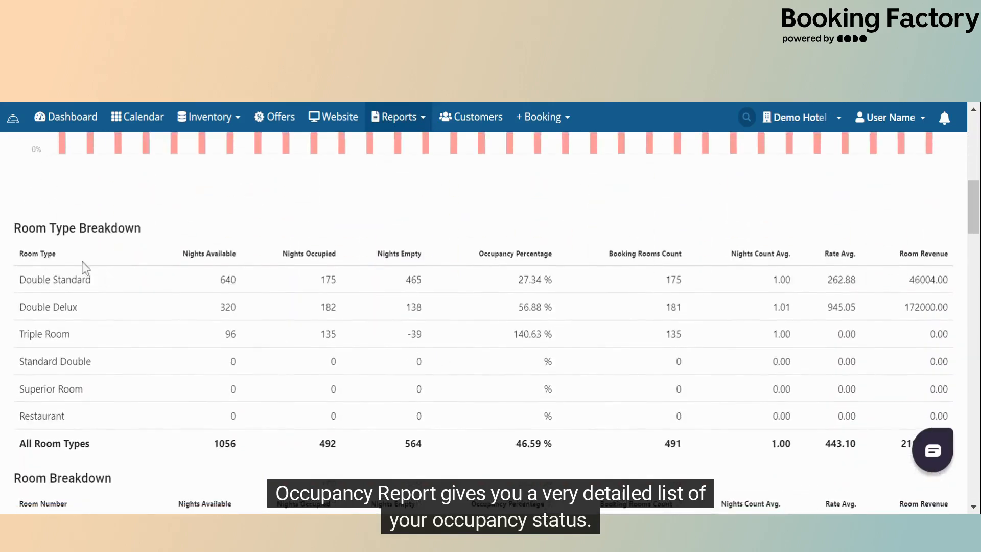
{"action": "scroll", "coordinate": [121, 394], "scroll_direction": "down", "scroll_amount": 6}
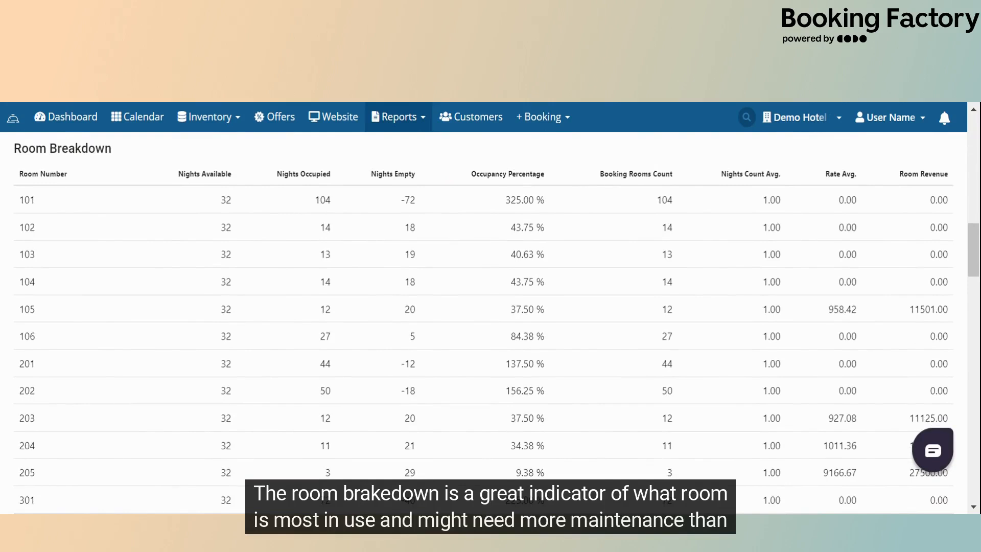
{"action": "left_click", "coordinate": [417, 129]}
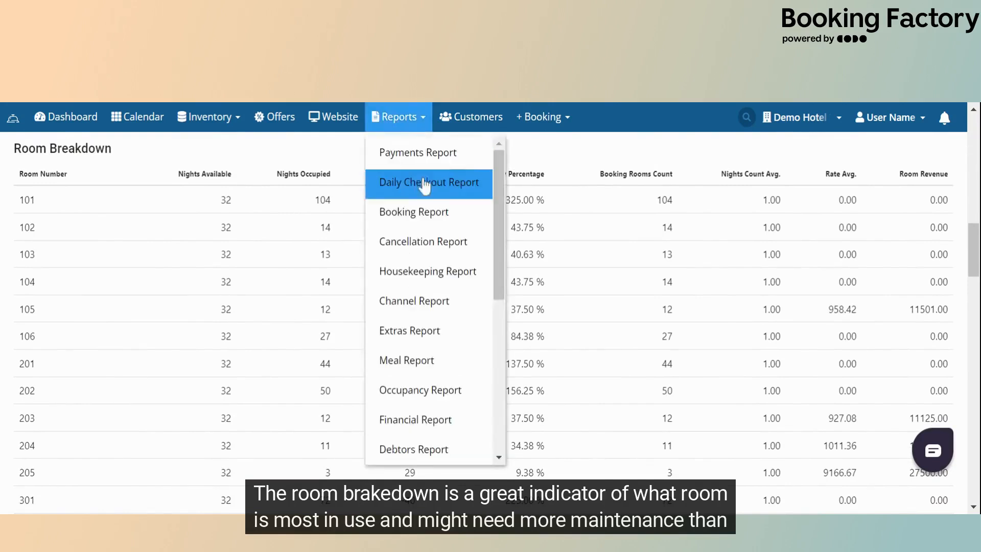
{"action": "left_click", "coordinate": [438, 422]}
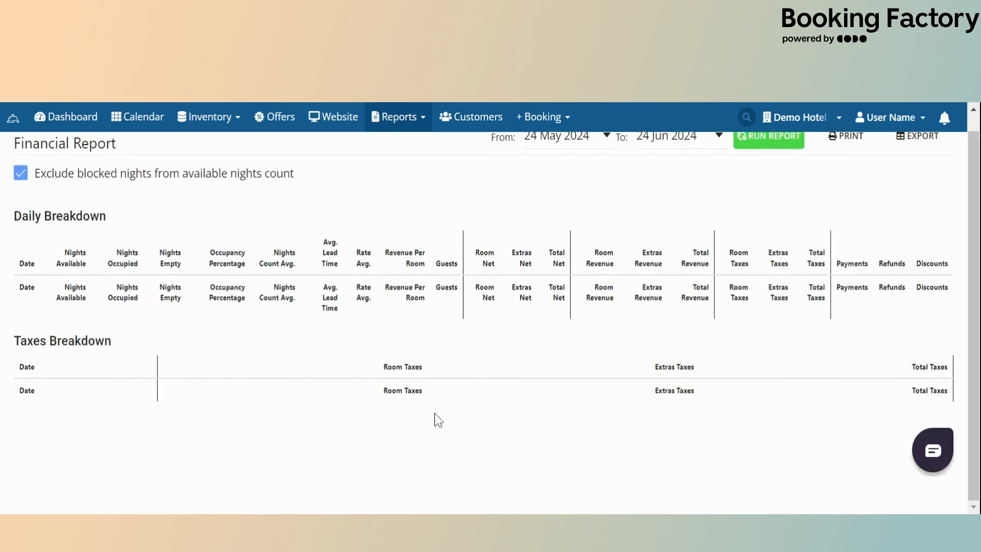
- Look through the Financial Report's daily breakdown of revenue and taxes, and browse the list of further reports
{"action": "scroll", "coordinate": [438, 421], "scroll_direction": "down", "scroll_amount": 8}
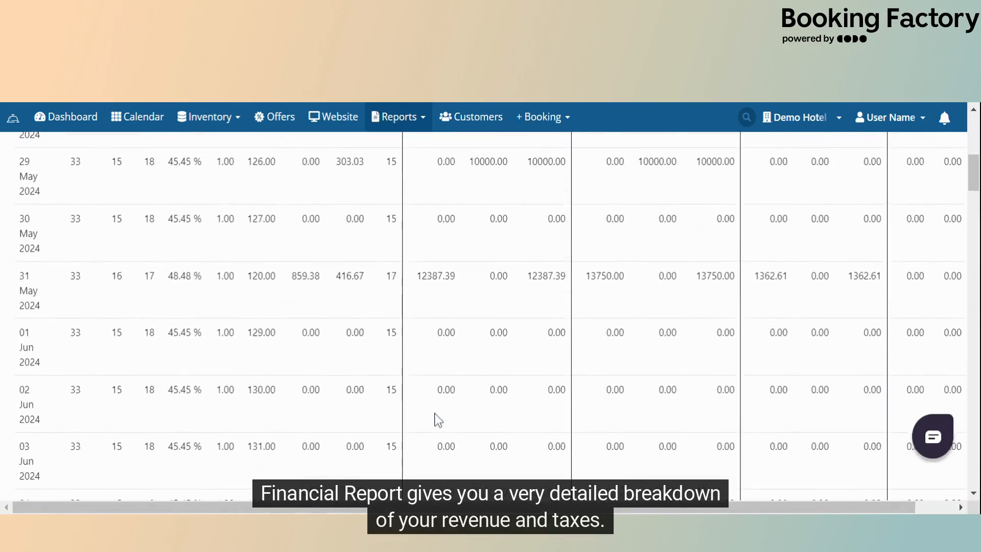
{"action": "scroll", "coordinate": [438, 421], "scroll_direction": "down", "scroll_amount": 5}
{"action": "scroll", "coordinate": [439, 339], "scroll_direction": "up", "scroll_amount": 10}
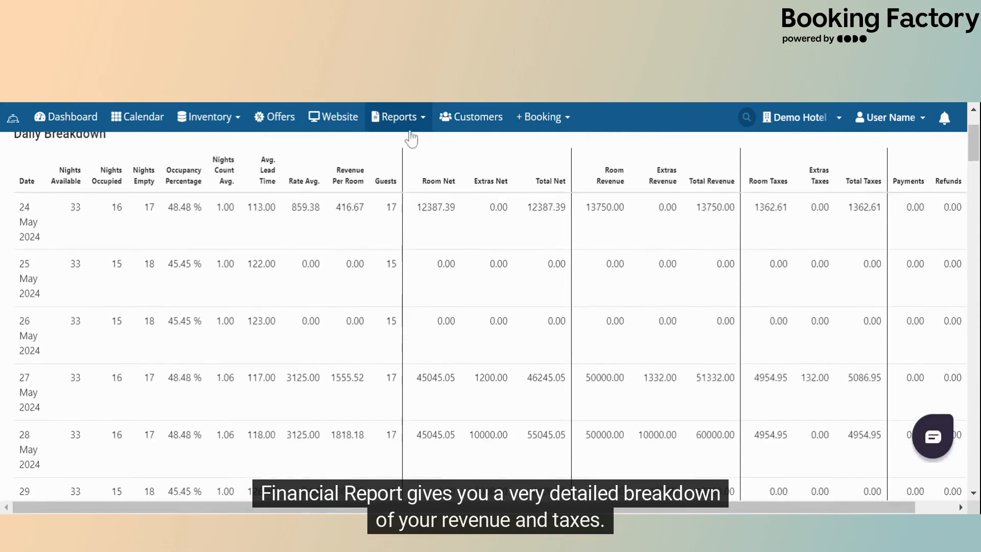
{"action": "left_click", "coordinate": [409, 122]}
{"action": "scroll", "coordinate": [454, 337], "scroll_direction": "down", "scroll_amount": 6}
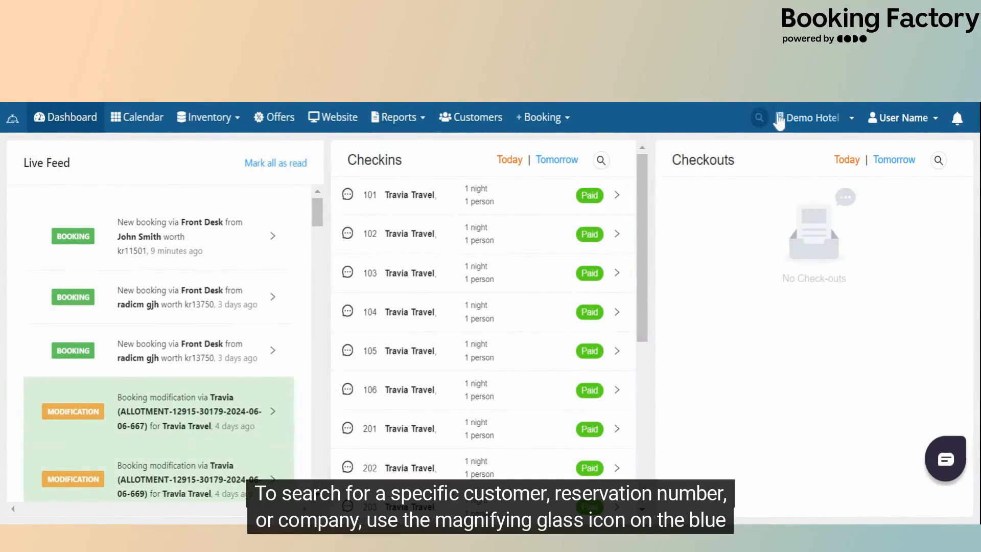
- Search the system for a customer by last name, and refine the customer profile search to the full name
{"action": "left_click", "coordinate": [759, 117]}
{"action": "type", "text": "smith"}
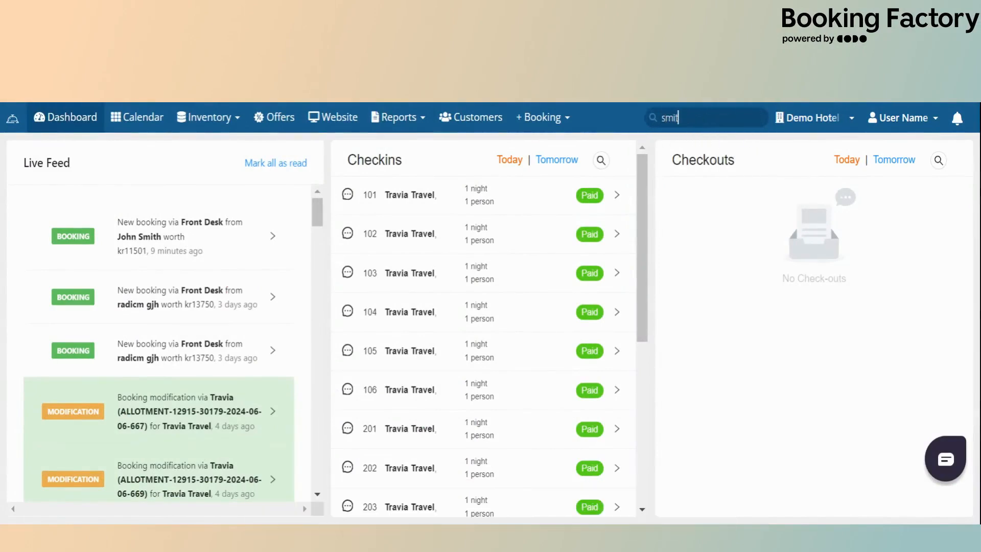
{"action": "key", "text": "Return"}
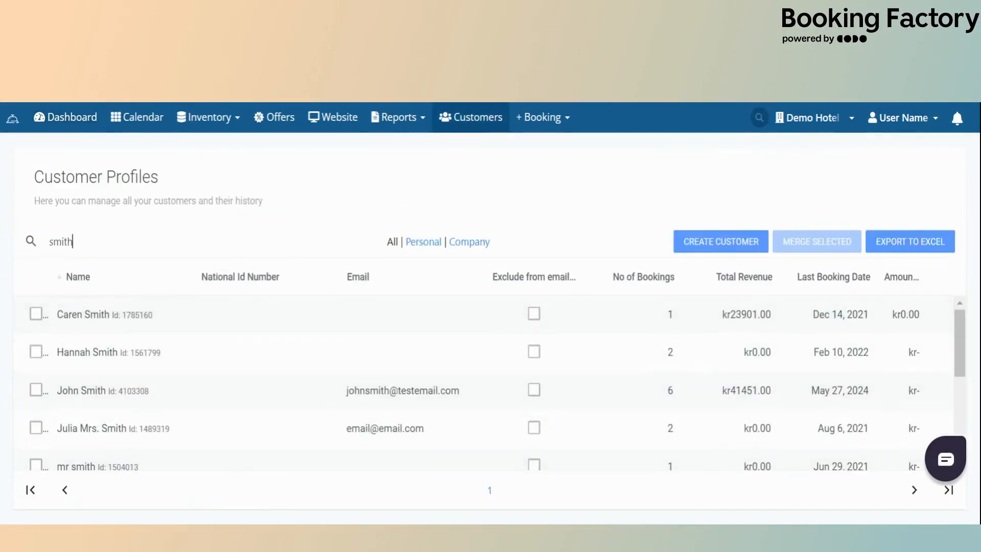
{"action": "double_click", "coordinate": [51, 241]}
{"action": "key", "text": "BackSpace"}
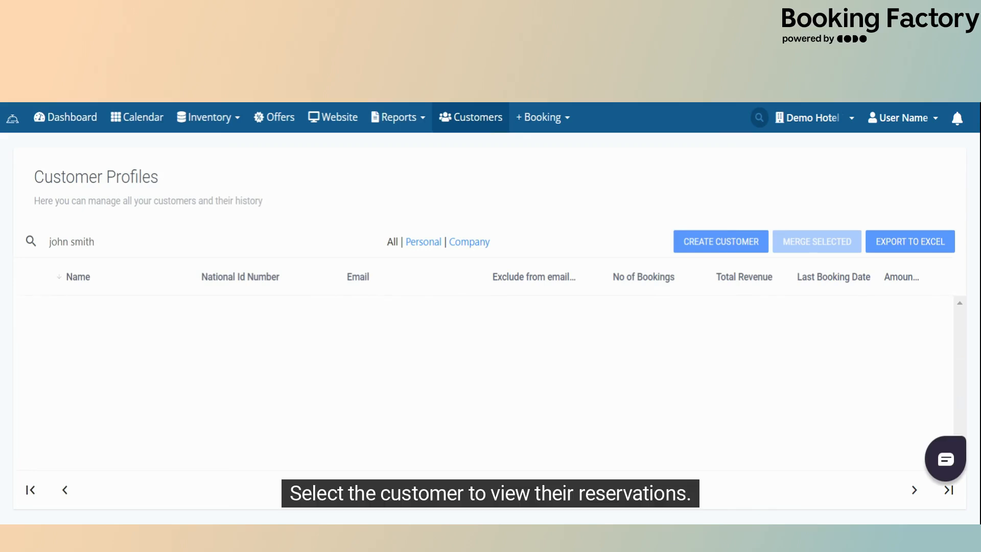
- Open the matching customer's profile and open the first reservation in its bookings list
{"action": "left_click", "coordinate": [377, 314]}
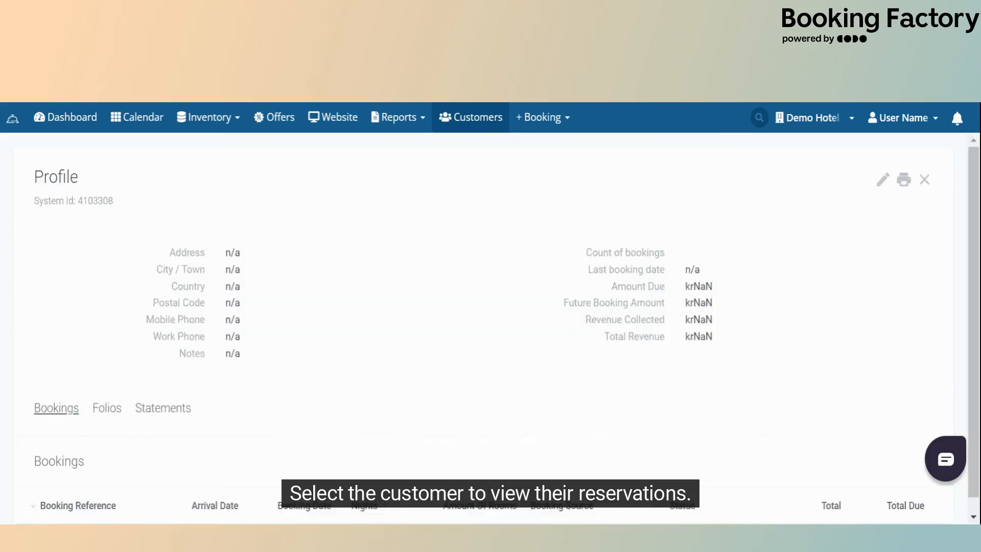
{"action": "scroll", "coordinate": [378, 369], "scroll_direction": "down", "scroll_amount": 5}
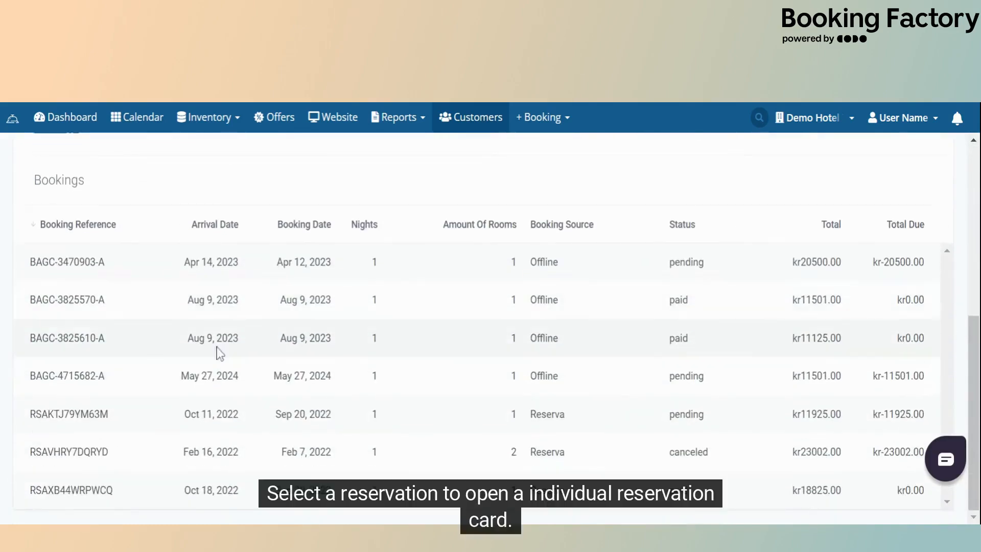
{"action": "left_click", "coordinate": [77, 262]}
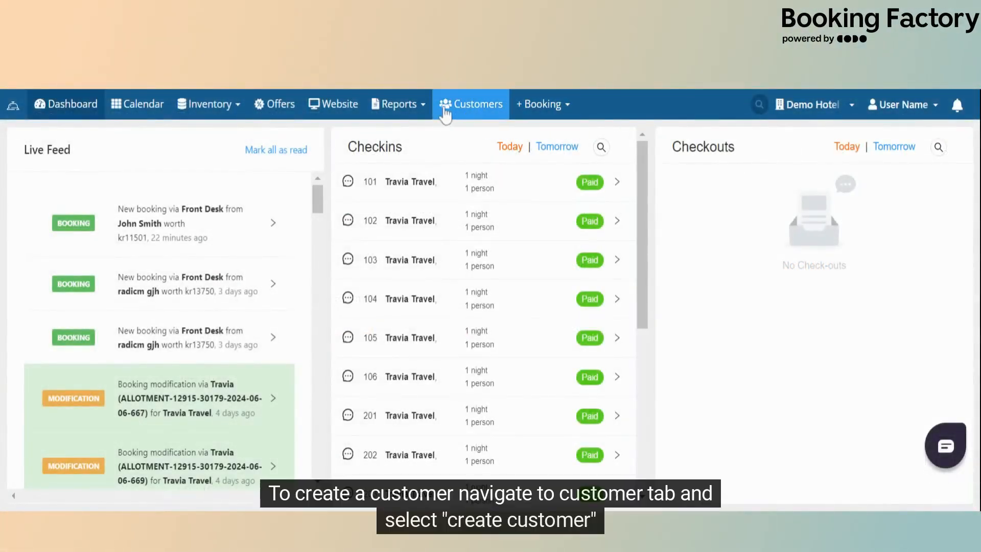
- Start a new customer profile from the customer list with the customer type Guest
{"action": "left_click", "coordinate": [468, 107]}
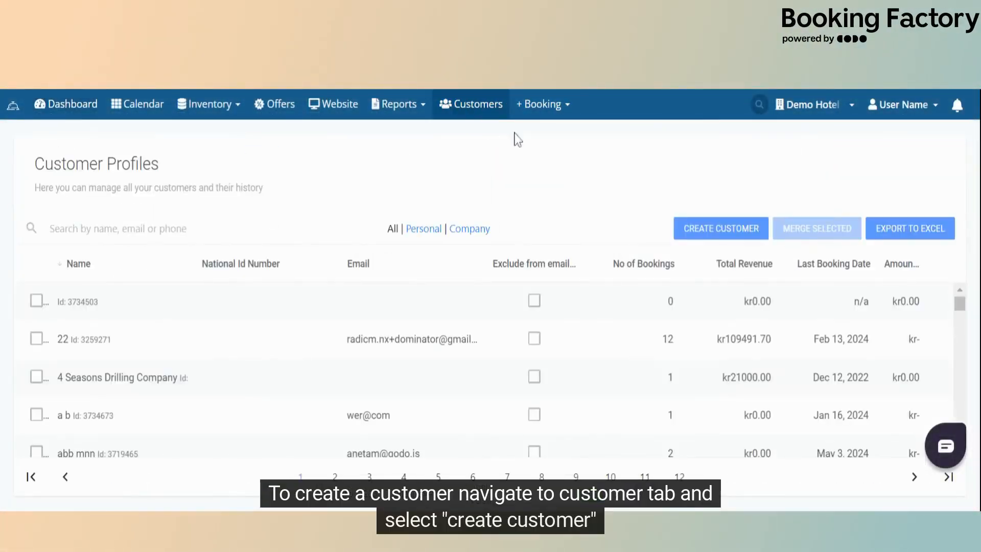
{"action": "left_click", "coordinate": [714, 235]}
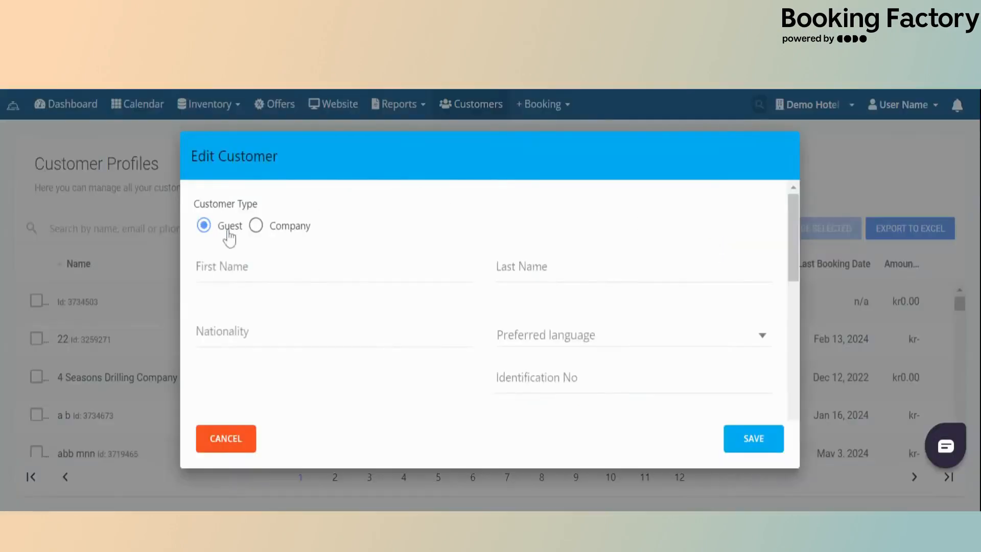
{"action": "left_click", "coordinate": [264, 228]}
{"action": "left_click", "coordinate": [229, 230]}
- Enter the guest's first and last name, and save the new customer profile
{"action": "left_click", "coordinate": [223, 263]}
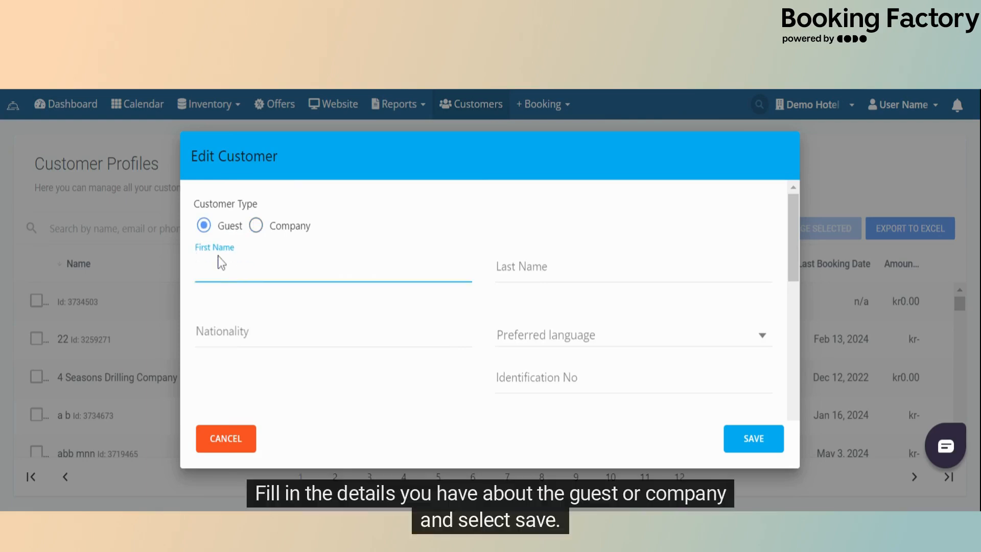
{"action": "type", "text": "John"}
{"action": "key", "text": "Tab"}
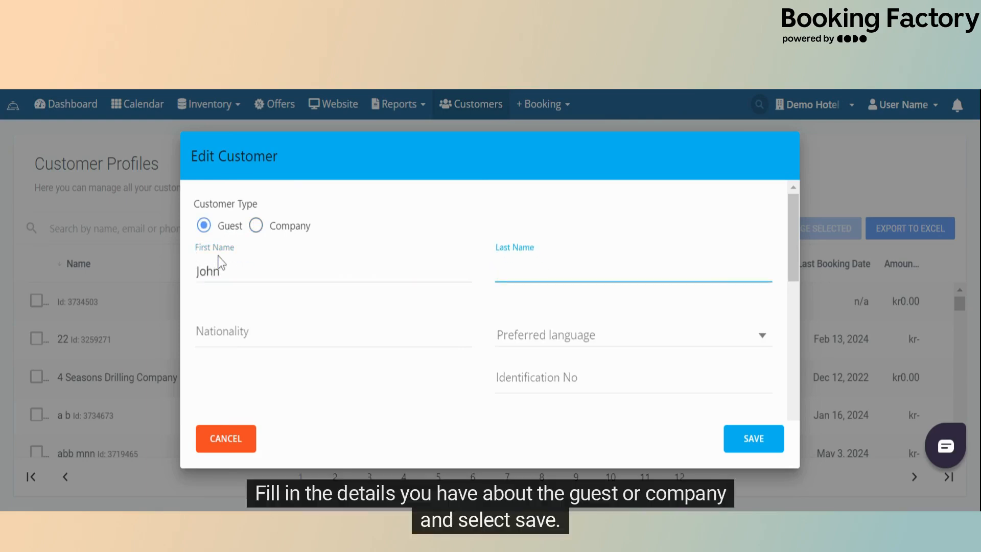
{"action": "type", "text": "Smith"}
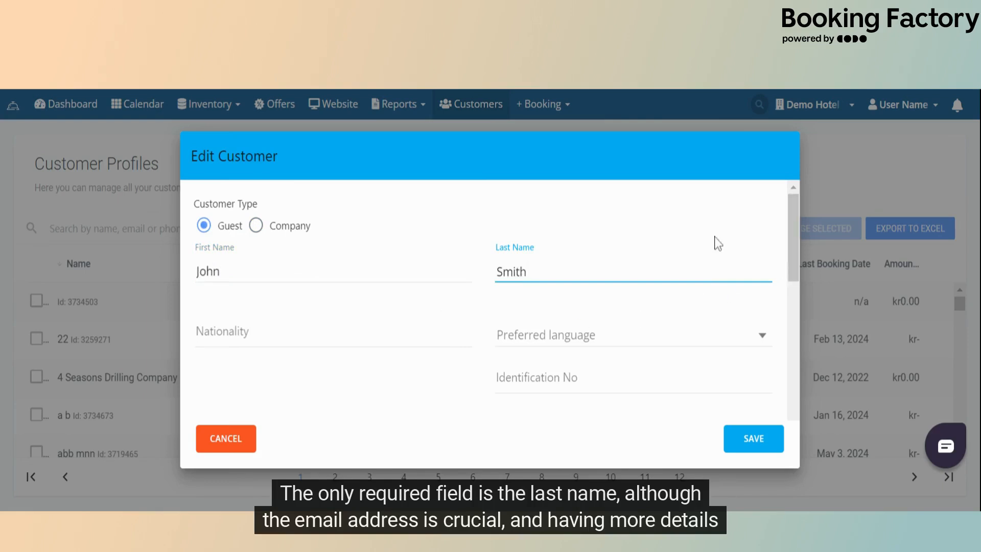
{"action": "left_click_drag", "start_coordinate": [792, 226], "coordinate": [786, 400]}
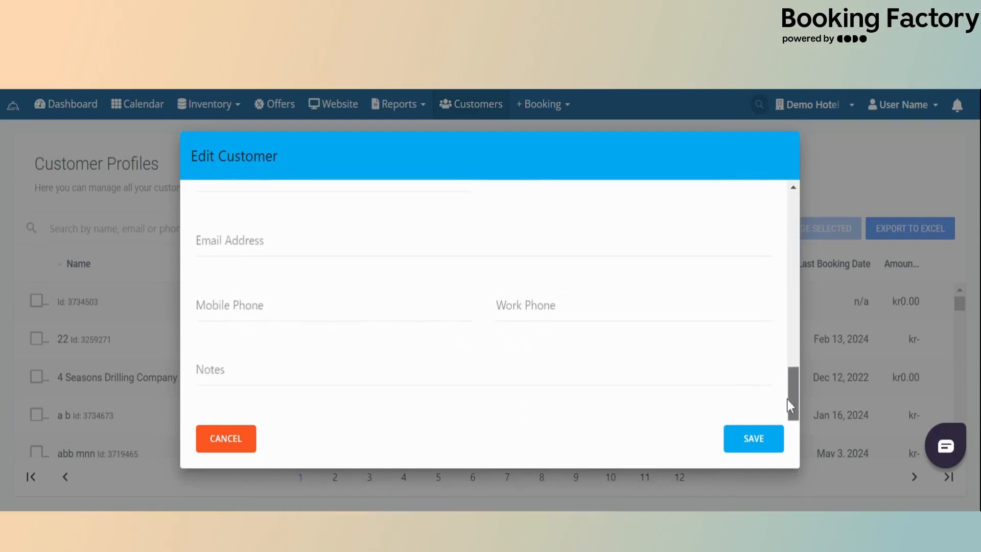
{"action": "left_click", "coordinate": [751, 455]}
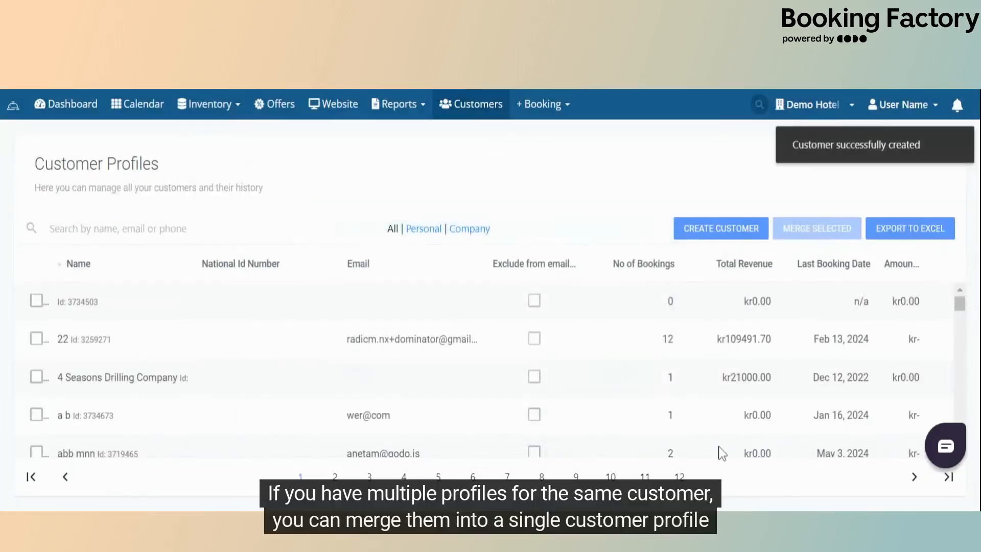
- Search the customer profiles by the guest's full name and select both matching profiles
{"action": "left_click", "coordinate": [50, 228]}
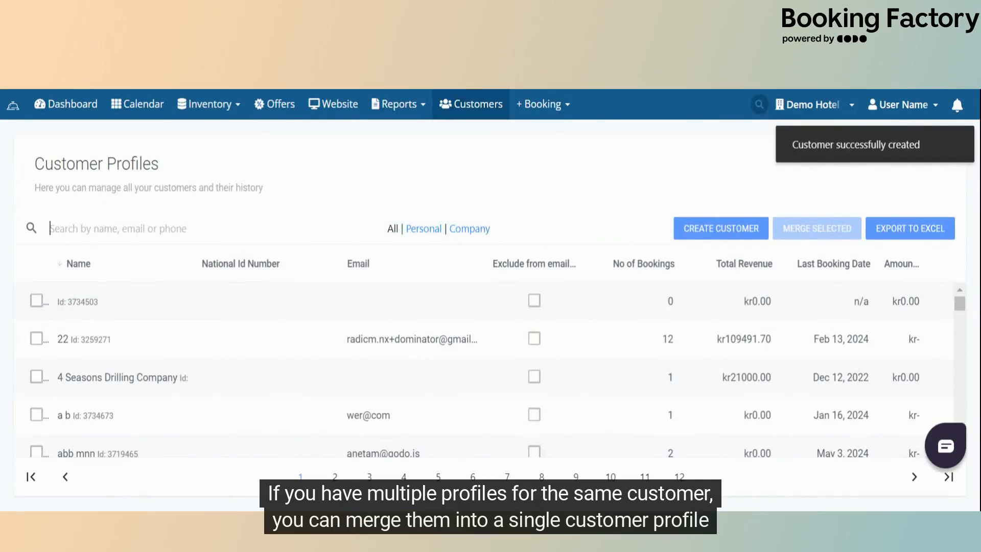
{"action": "type", "text": "john s"}
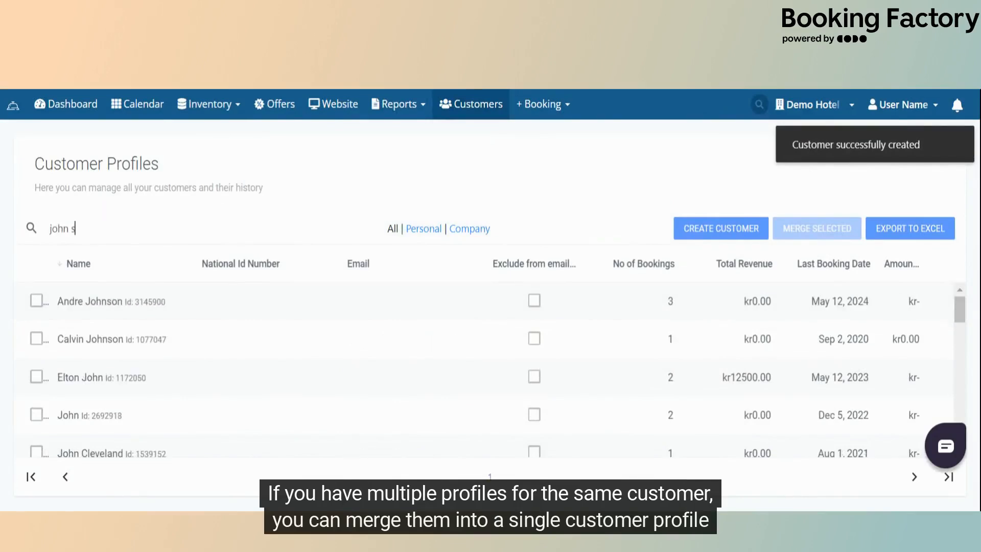
{"action": "type", "text": "mith"}
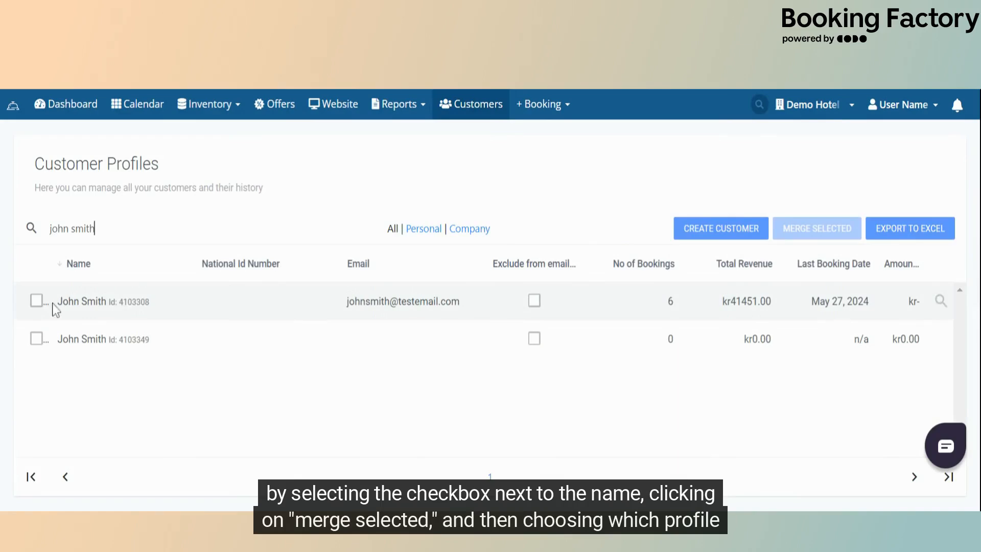
{"action": "left_click", "coordinate": [36, 301]}
{"action": "left_click", "coordinate": [37, 339]}
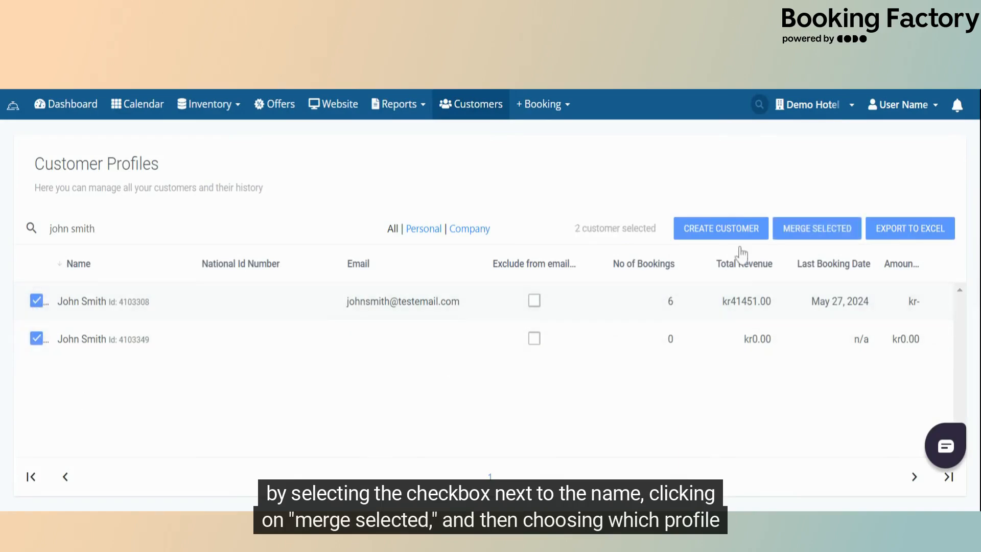
- Merge the two selected customer profiles into the one with 6 bookings
{"action": "left_click", "coordinate": [805, 235]}
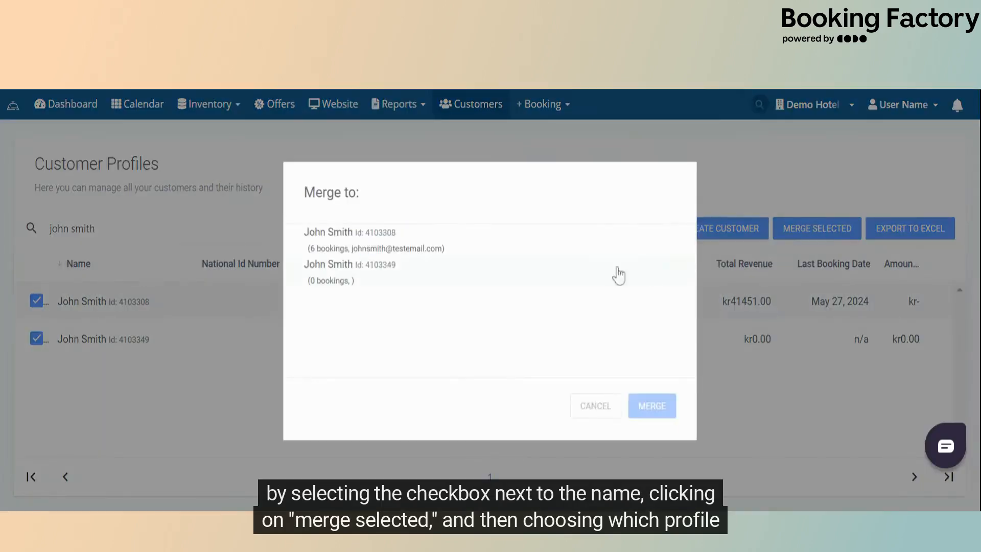
{"action": "left_click", "coordinate": [465, 256]}
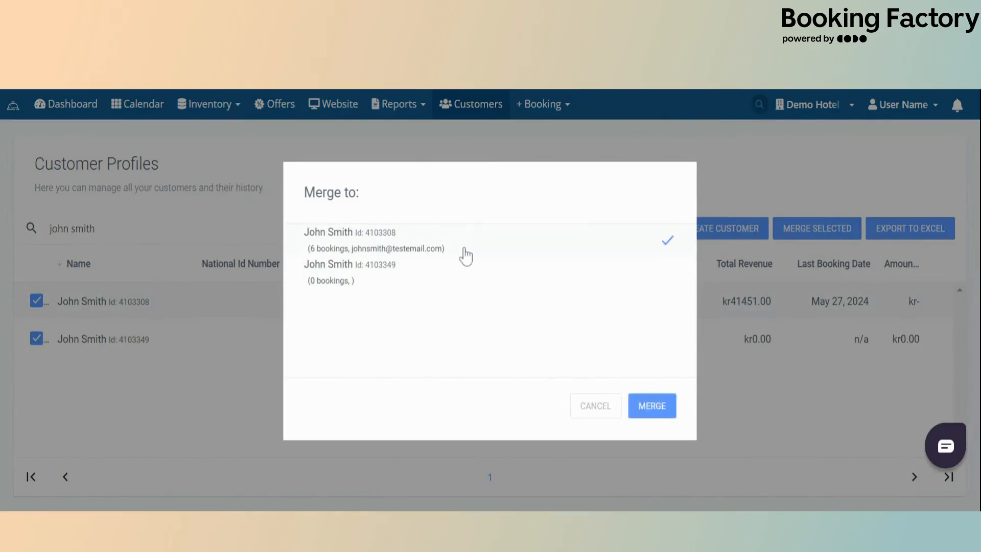
{"action": "left_click", "coordinate": [656, 407]}
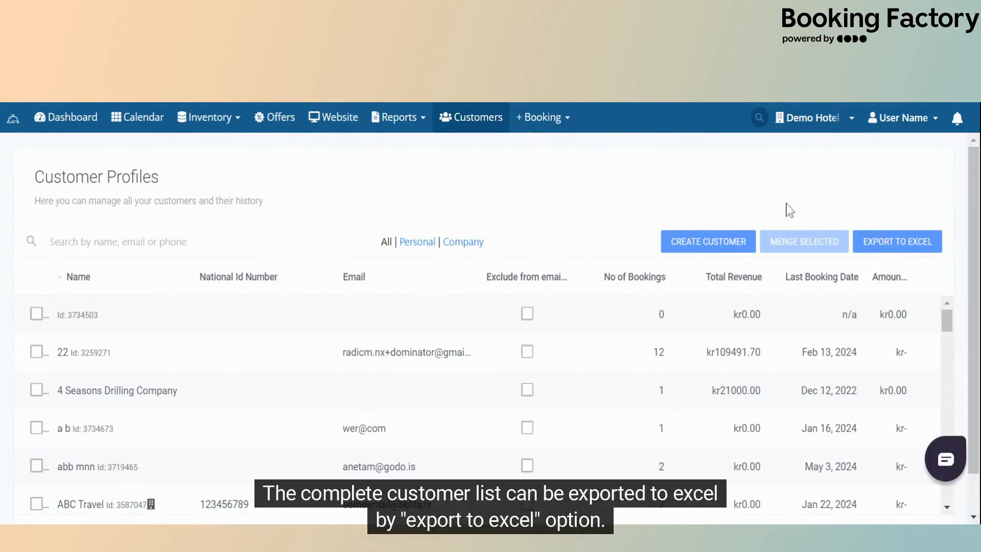
- Start exporting the complete customer list to Excel, and cancel the export
{"action": "left_click", "coordinate": [920, 247]}
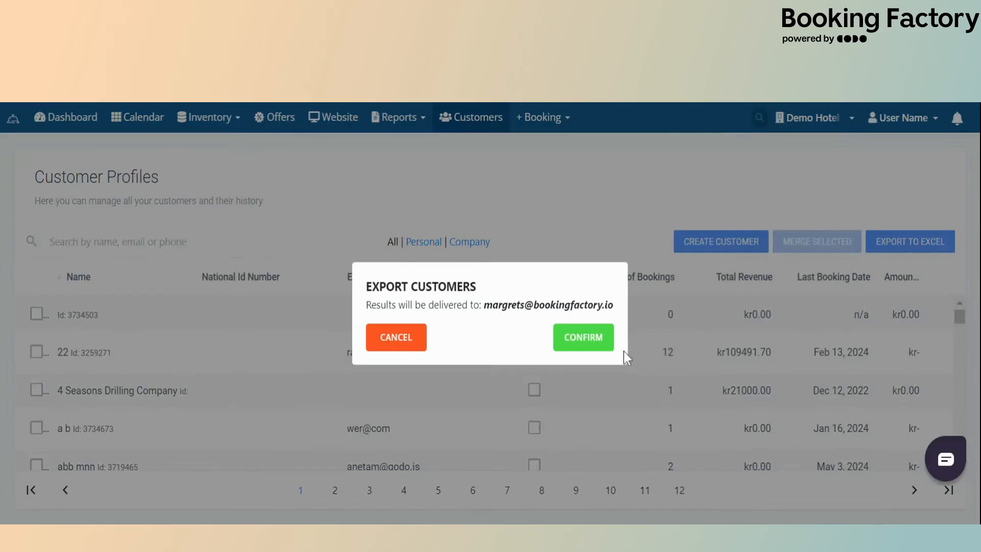
{"action": "left_click", "coordinate": [414, 339]}
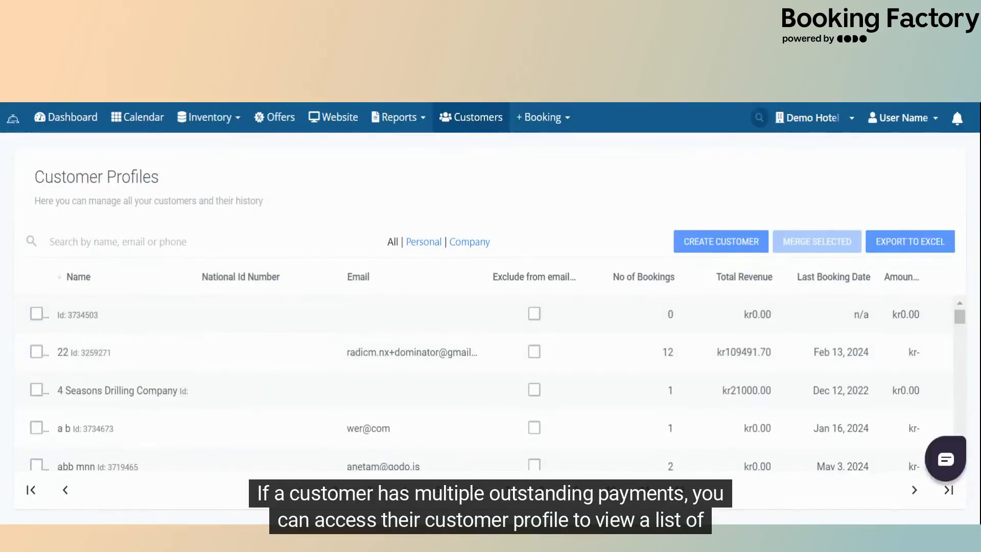
- Search for the customer by full name, open the profile, and look through its bookings with their amounts due
{"action": "type", "text": "john smith"}
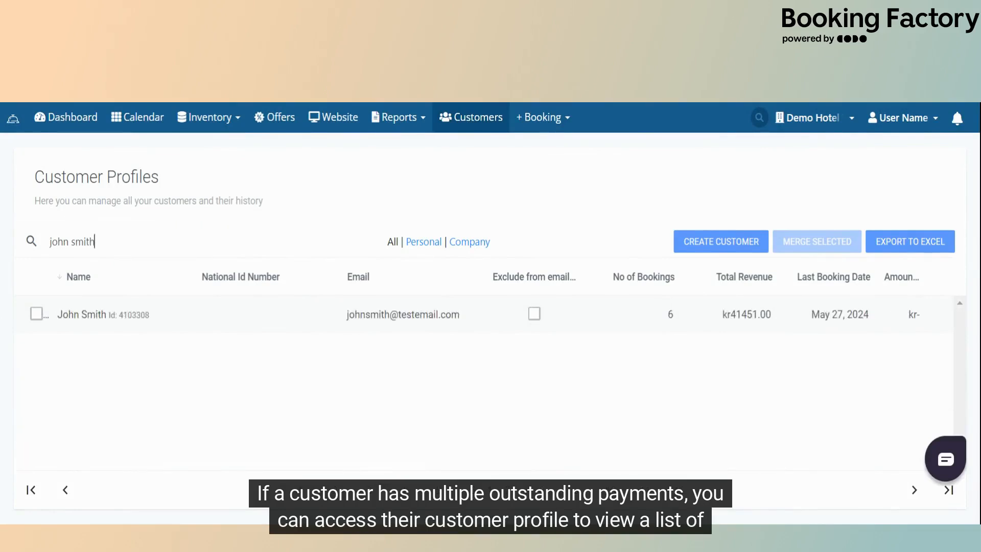
{"action": "left_click", "coordinate": [159, 323]}
{"action": "scroll", "coordinate": [348, 366], "scroll_direction": "down", "scroll_amount": 6}
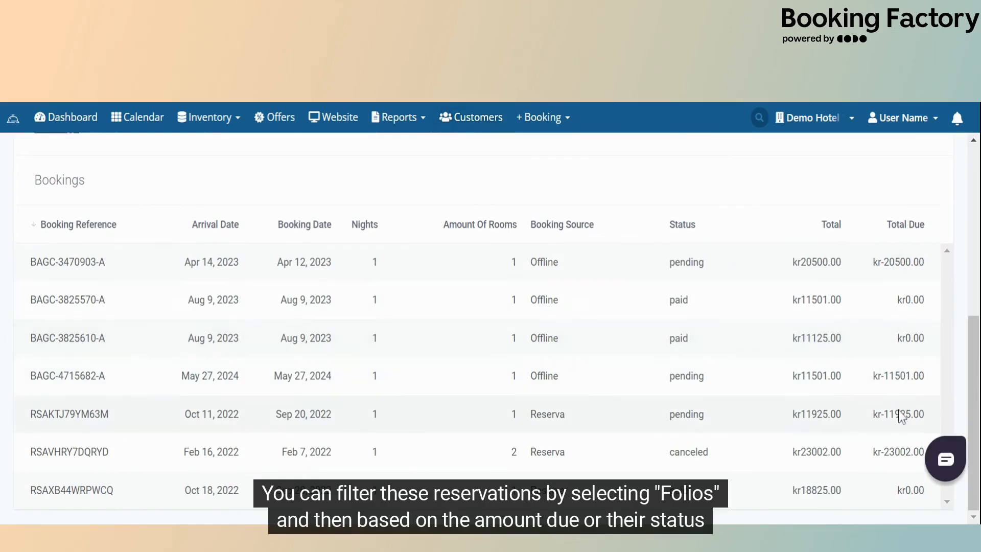
{"action": "scroll", "coordinate": [352, 232], "scroll_direction": "up", "scroll_amount": 3}
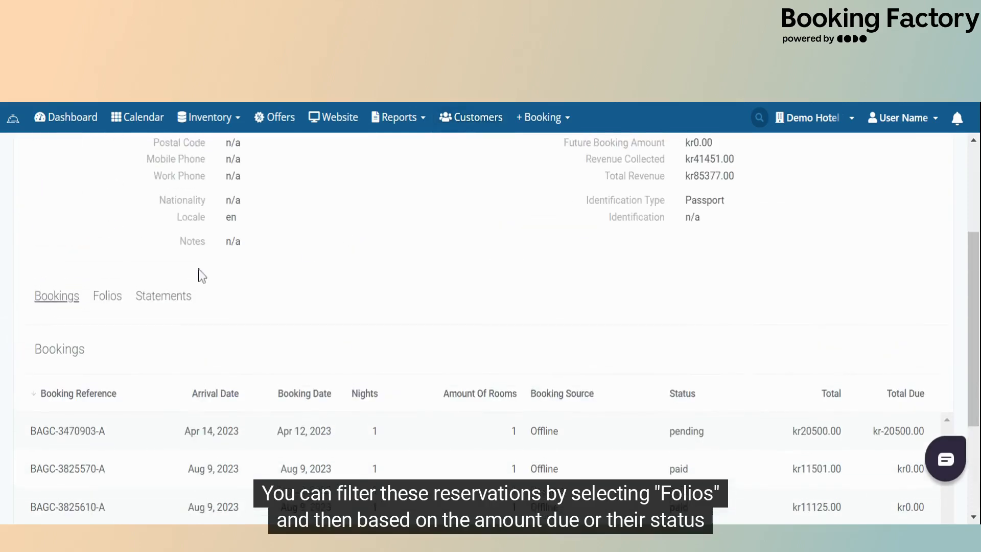
- Show the customer's folios and filter them by Due: Unpaid
{"action": "left_click", "coordinate": [106, 301]}
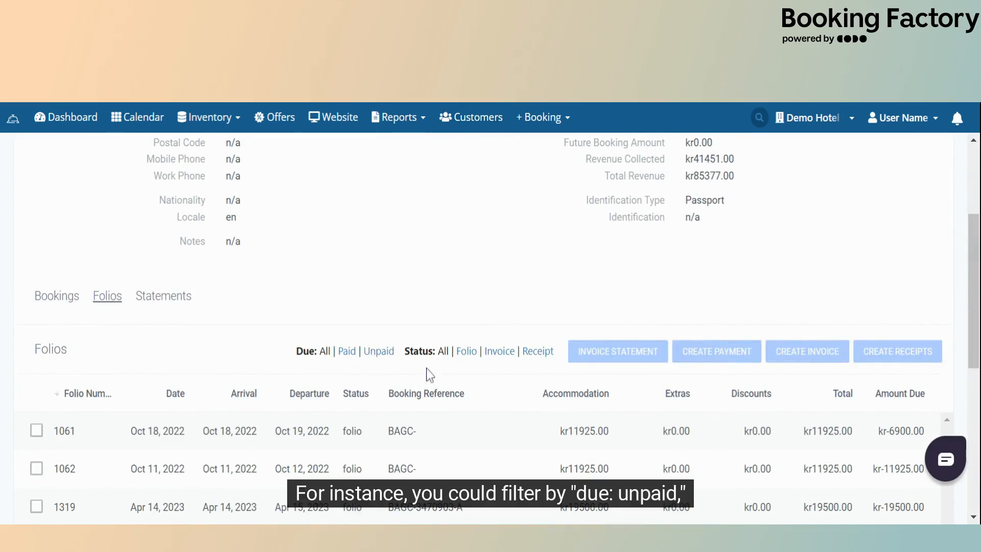
{"action": "left_click", "coordinate": [379, 352]}
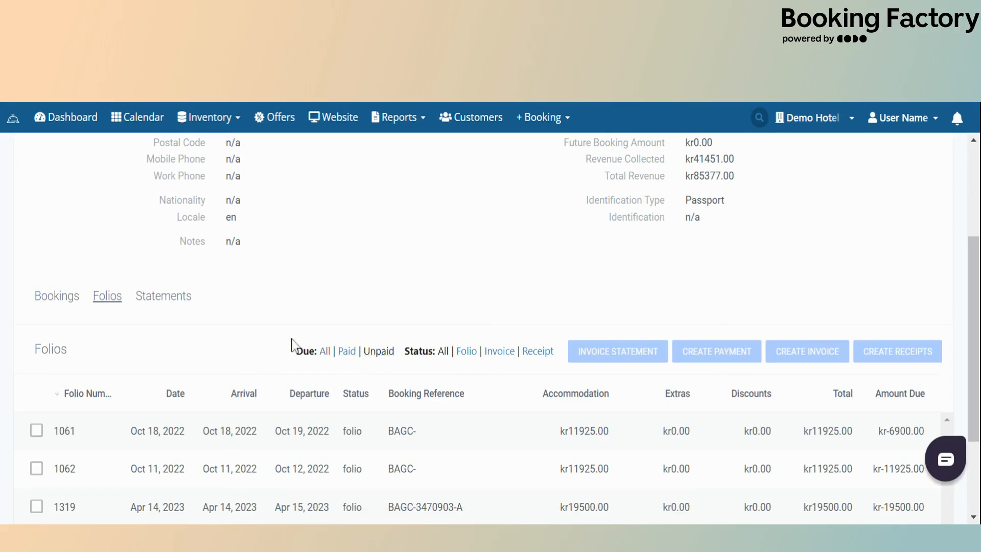
{"action": "scroll", "coordinate": [171, 355], "scroll_direction": "down", "scroll_amount": 2}
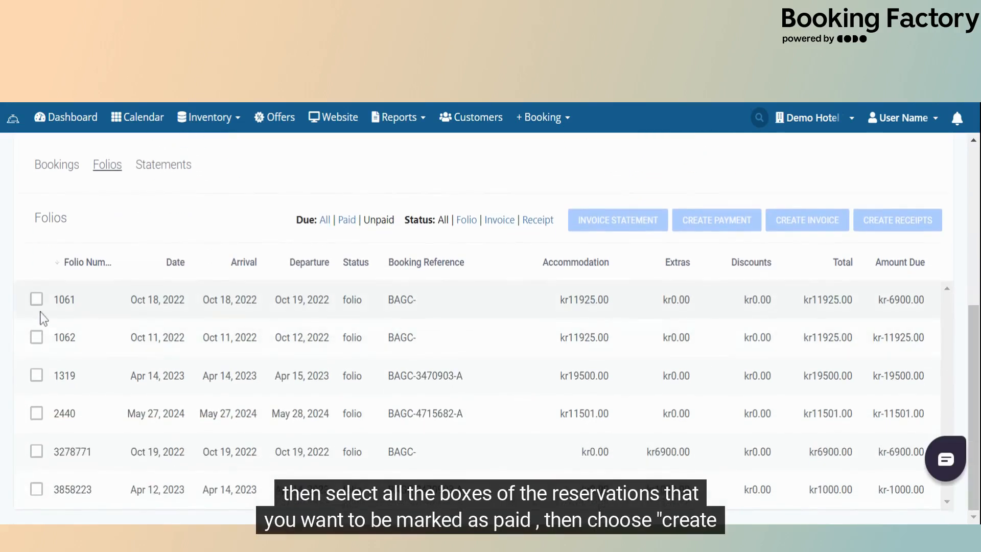
- Create a payment with the note "bank transfer" for the first two unpaid folios, and filter the folios by Due: Paid
{"action": "left_click", "coordinate": [36, 299]}
{"action": "left_click", "coordinate": [36, 337]}
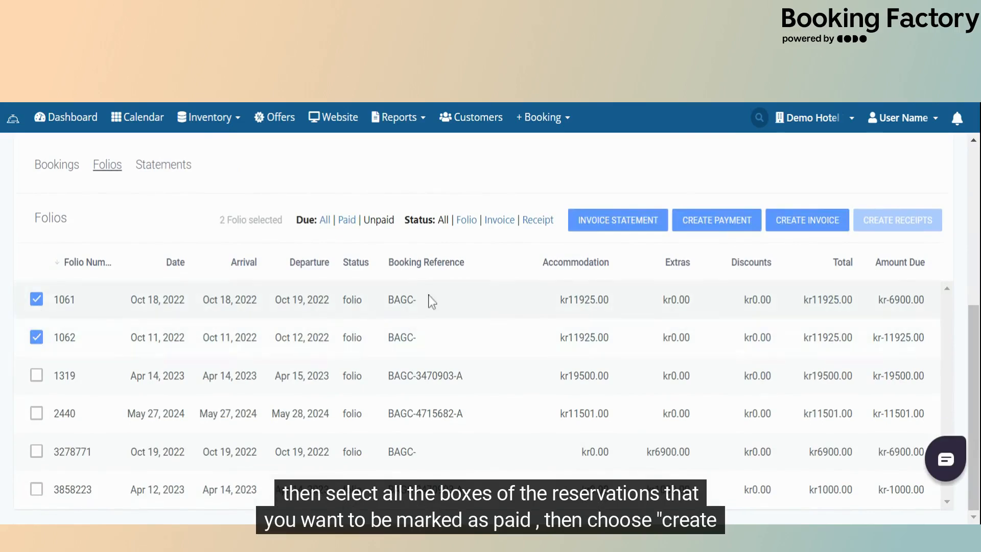
{"action": "left_click", "coordinate": [726, 225]}
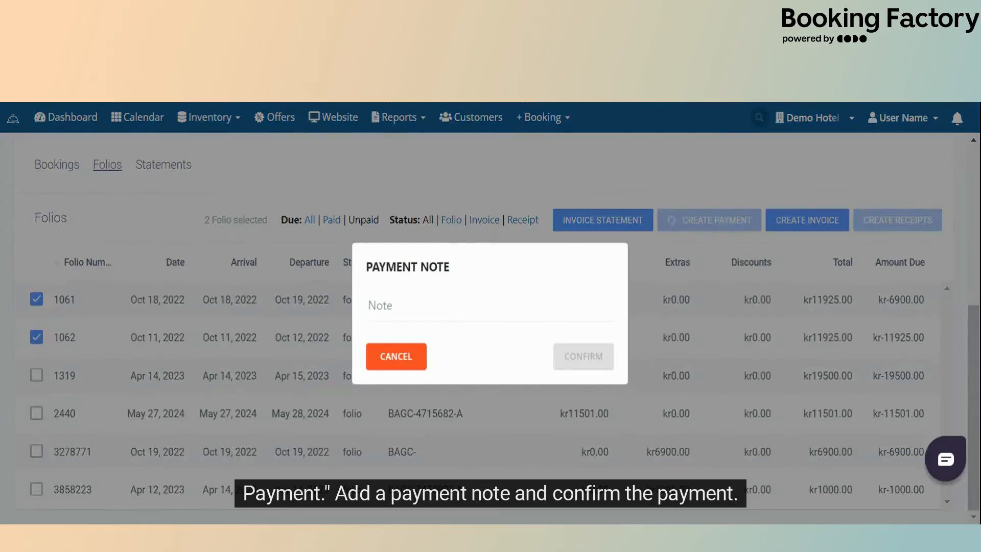
{"action": "type", "text": "bank transfer"}
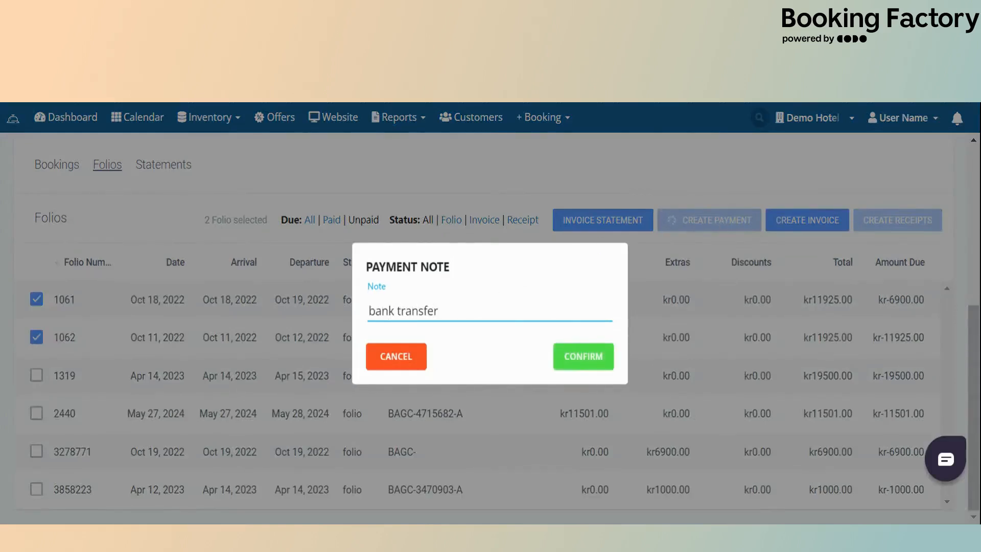
{"action": "left_click", "coordinate": [589, 360]}
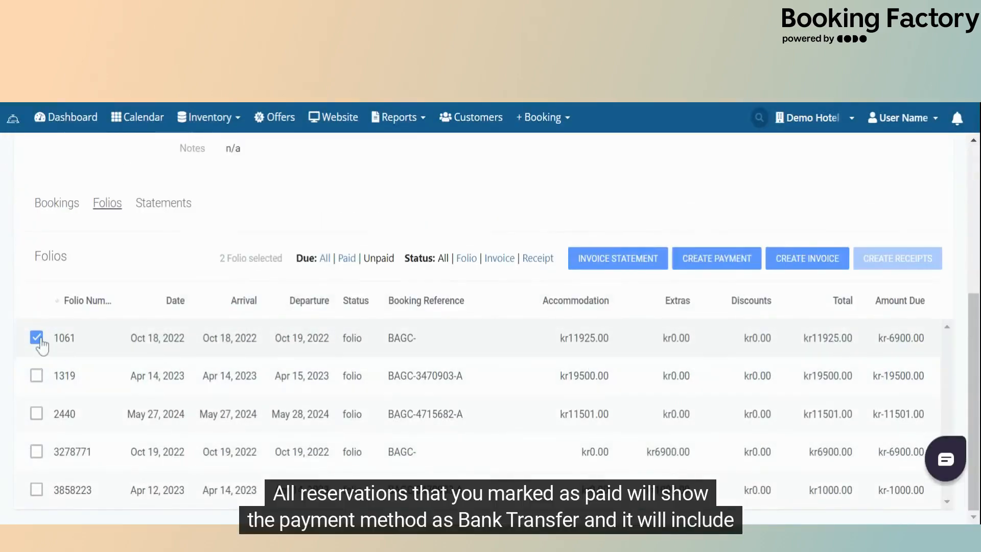
{"action": "left_click", "coordinate": [346, 259]}
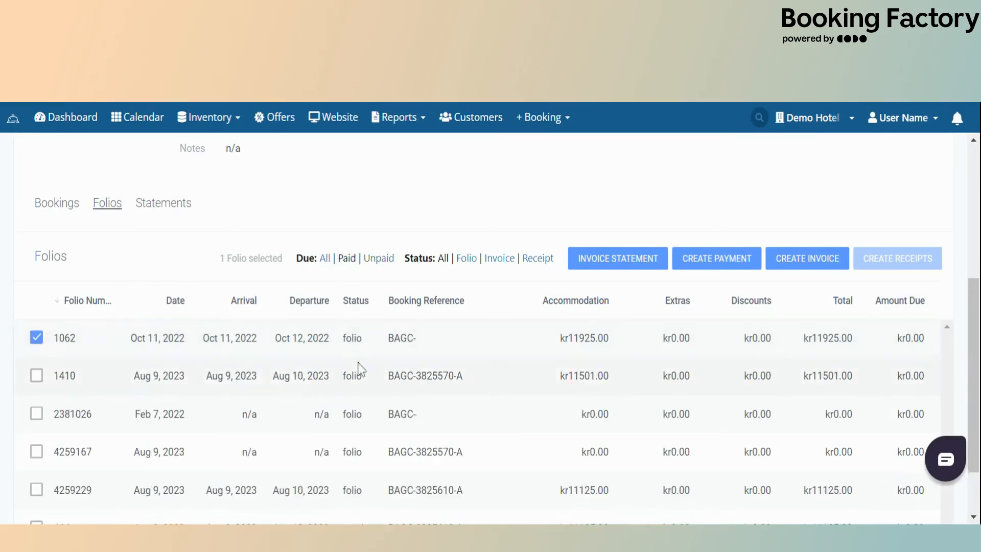
{"action": "scroll", "coordinate": [358, 184], "scroll_direction": "down", "scroll_amount": 2}
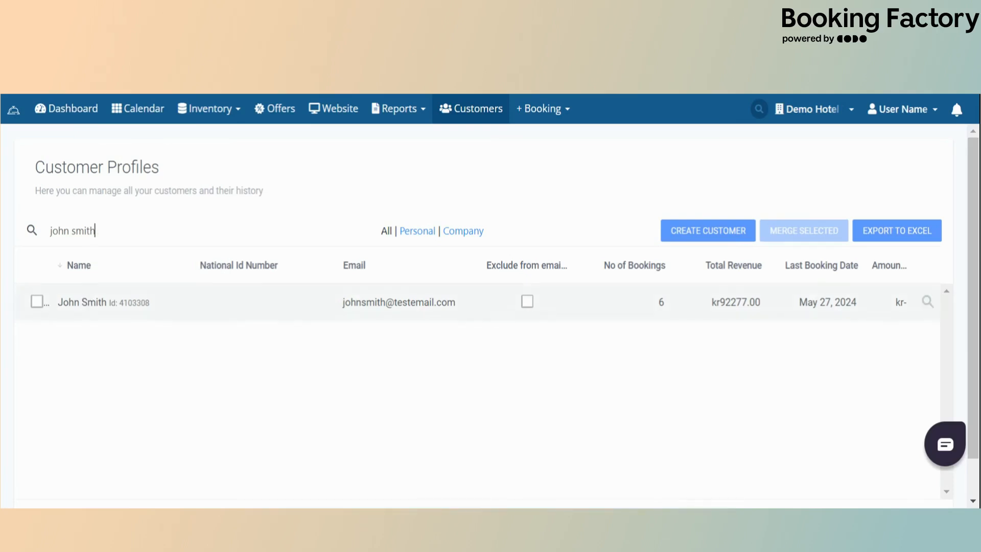
- Open the found customer's profile and filter its folios by Due: Paid and Status: Folio
{"action": "left_click", "coordinate": [101, 302]}
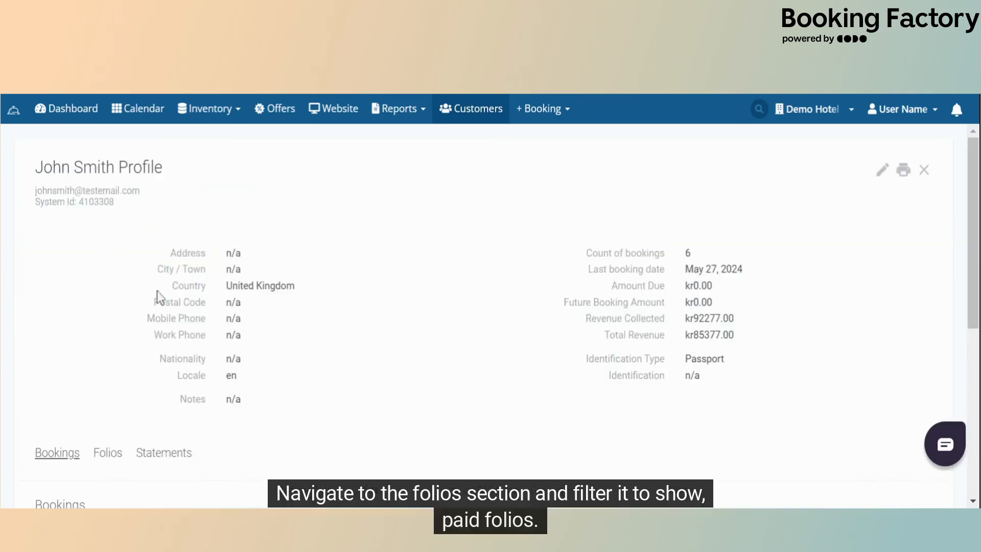
{"action": "scroll", "coordinate": [158, 295], "scroll_direction": "down", "scroll_amount": 3}
{"action": "left_click", "coordinate": [115, 290]}
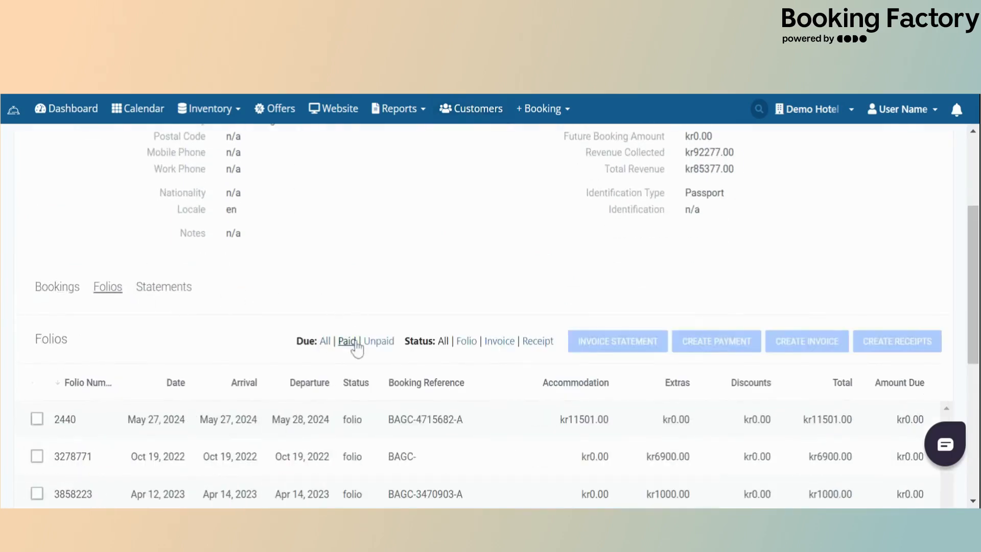
{"action": "left_click", "coordinate": [467, 342]}
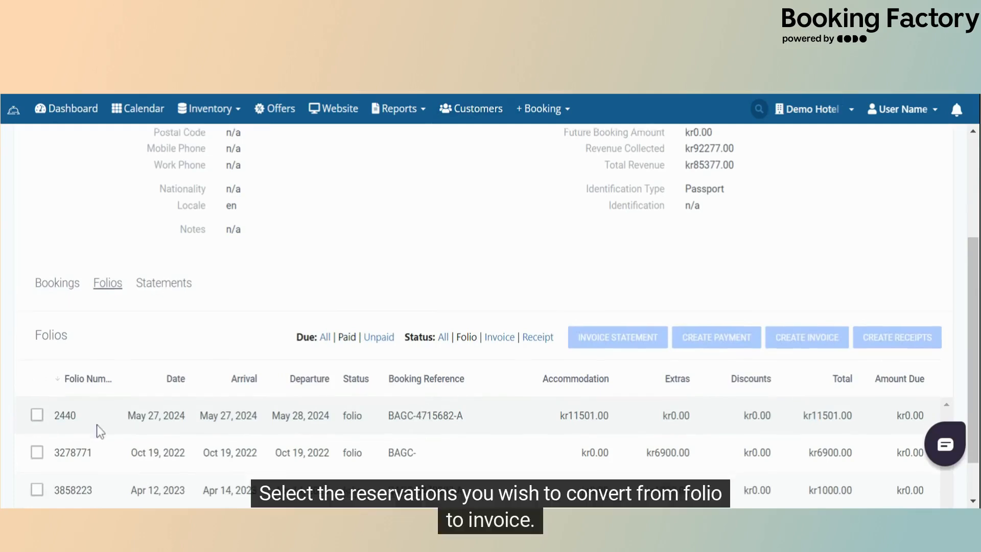
{"action": "scroll", "coordinate": [100, 432], "scroll_direction": "down", "scroll_amount": 1}
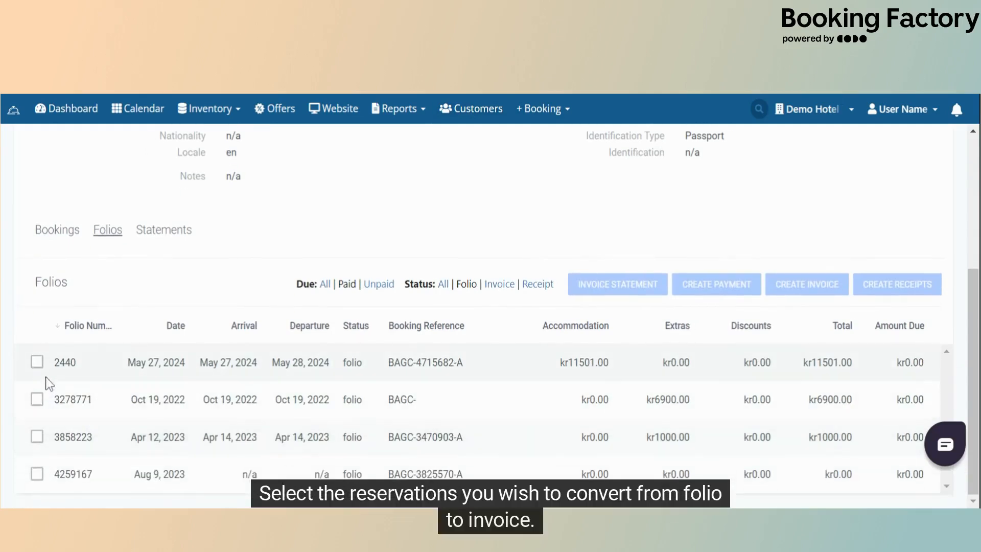
- Convert the first two listed paid folios, dated May 27, 2024 and Oct 19, 2022, to invoices
{"action": "left_click", "coordinate": [38, 363]}
{"action": "left_click", "coordinate": [38, 400]}
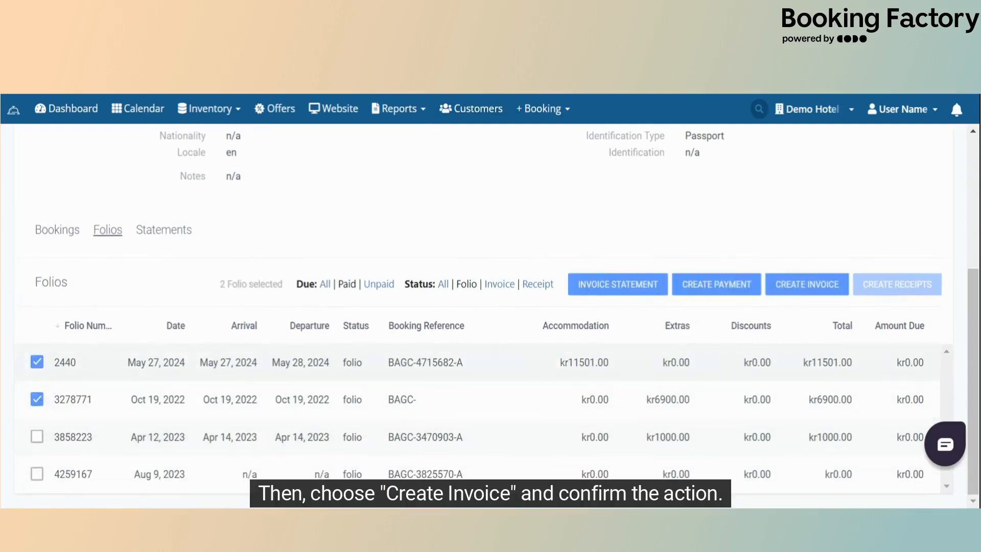
{"action": "left_click", "coordinate": [838, 292]}
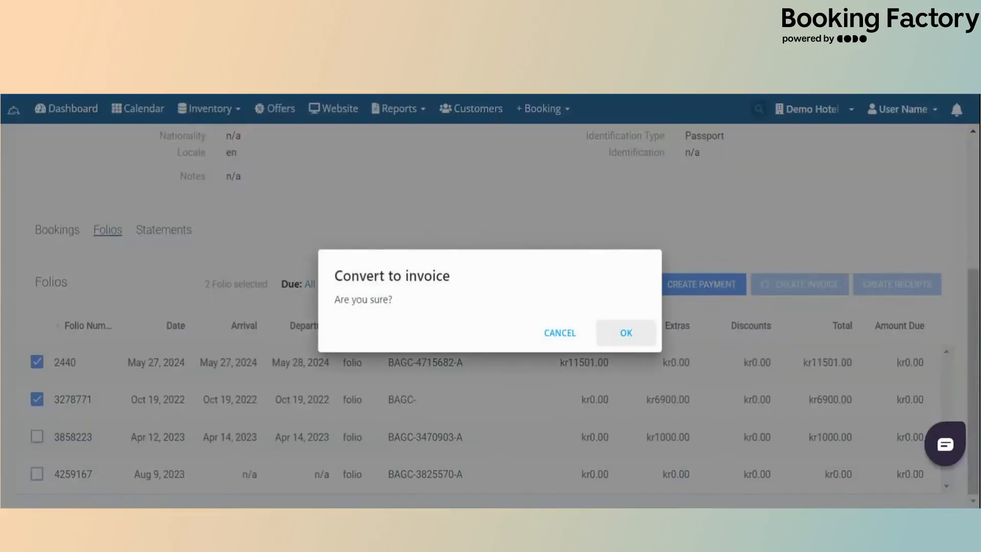
{"action": "left_click", "coordinate": [627, 333]}
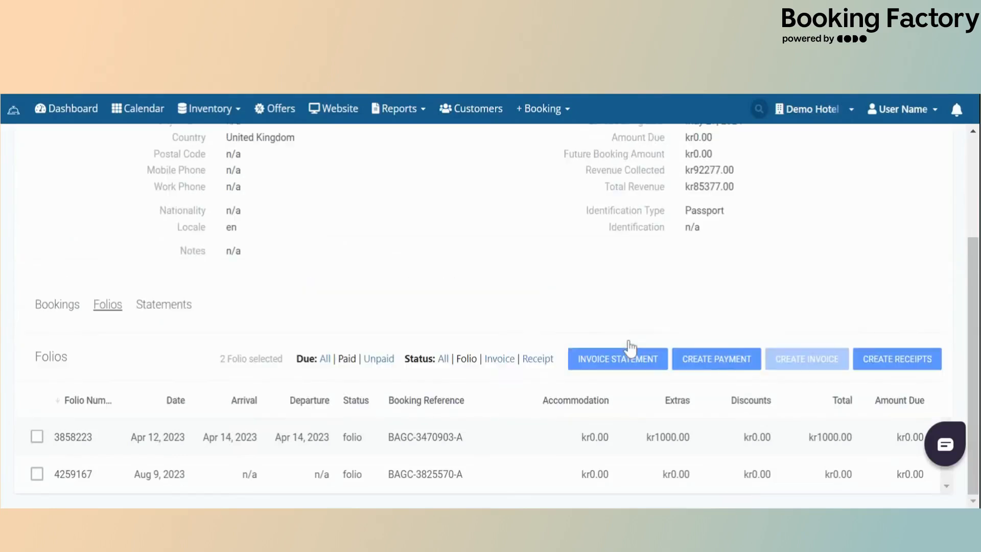
- Filter by Status: Invoice, add the Aug 9, 2023, Oct 11, 2022 and Apr 14, 2023 arrivals to the selection, and create an invoice statement
{"action": "left_click", "coordinate": [505, 359]}
{"action": "left_click", "coordinate": [37, 362]}
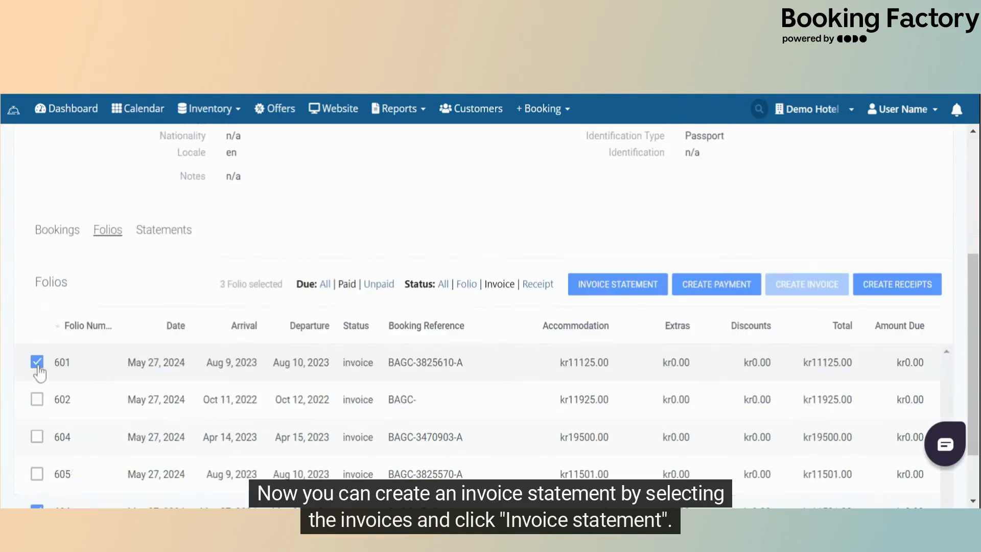
{"action": "left_click", "coordinate": [37, 400]}
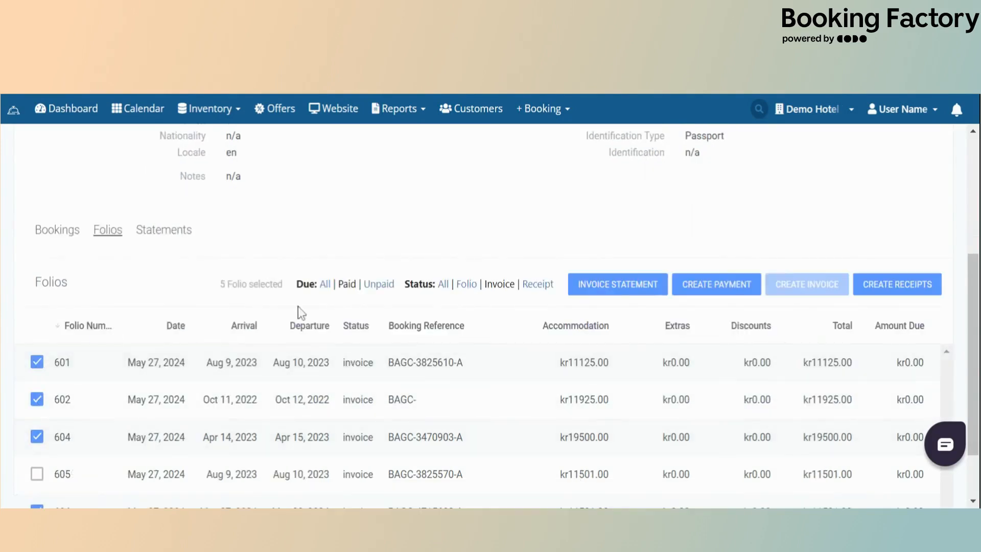
{"action": "left_click", "coordinate": [602, 287]}
{"action": "left_click", "coordinate": [621, 333]}
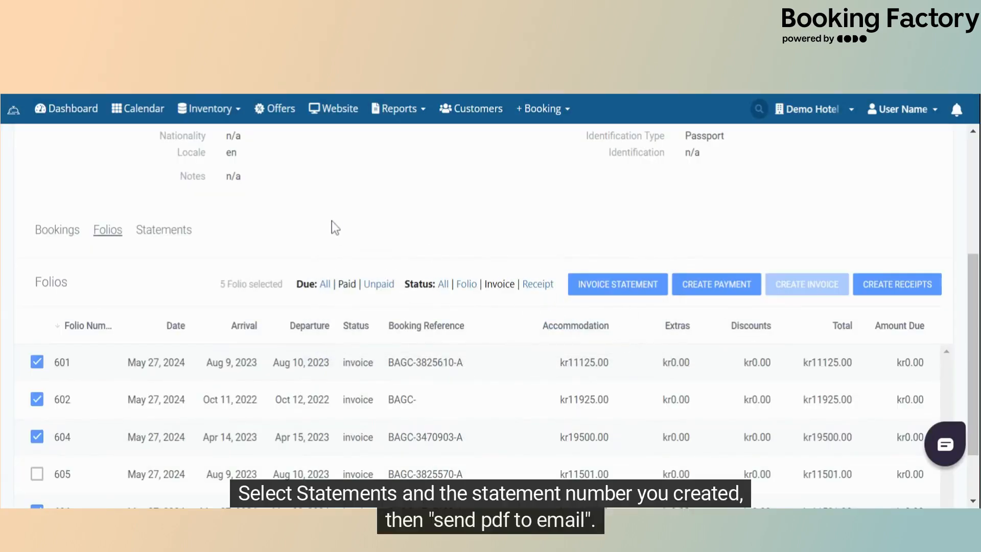
- Show the customer's statements, select the last one in the list, and send its PDF to email
{"action": "left_click", "coordinate": [174, 234]}
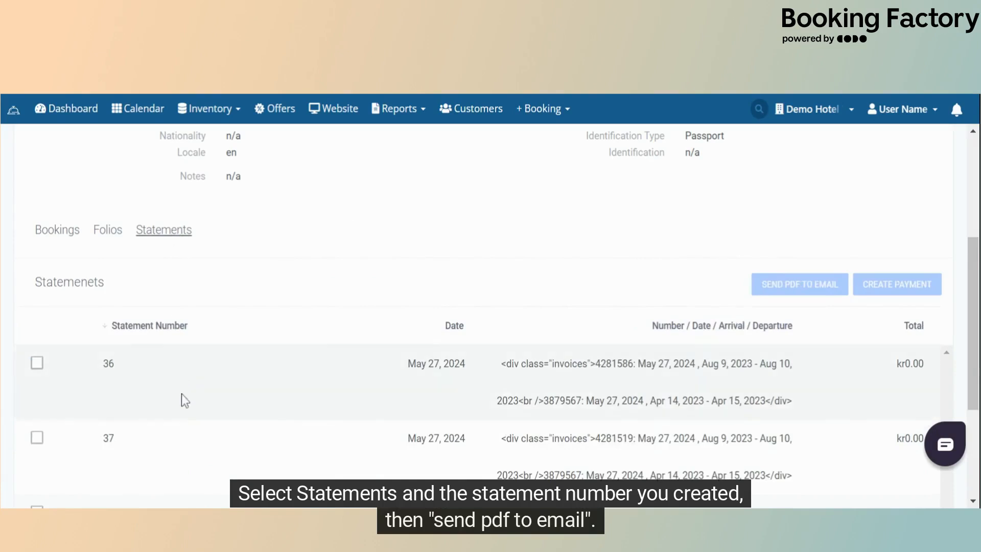
{"action": "scroll", "coordinate": [185, 404], "scroll_direction": "down", "scroll_amount": 3}
{"action": "scroll", "coordinate": [187, 409], "scroll_direction": "down", "scroll_amount": 1}
{"action": "left_click", "coordinate": [37, 353]}
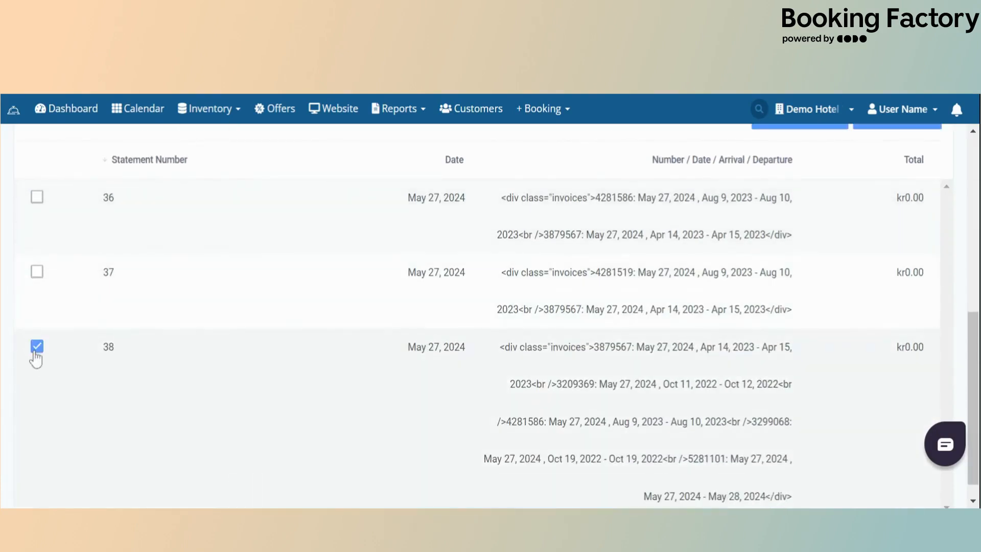
{"action": "scroll", "coordinate": [323, 366], "scroll_direction": "up", "scroll_amount": 3}
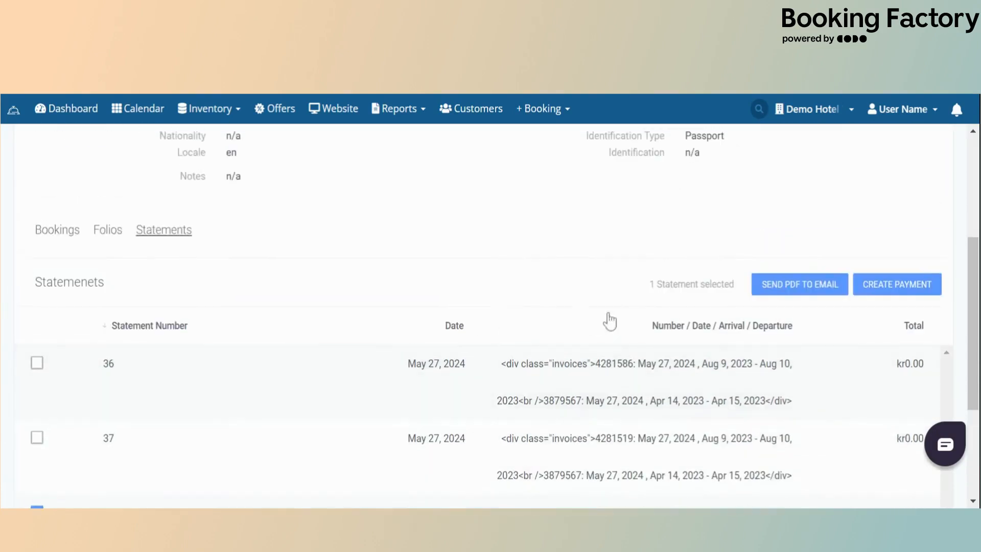
{"action": "left_click", "coordinate": [799, 294]}
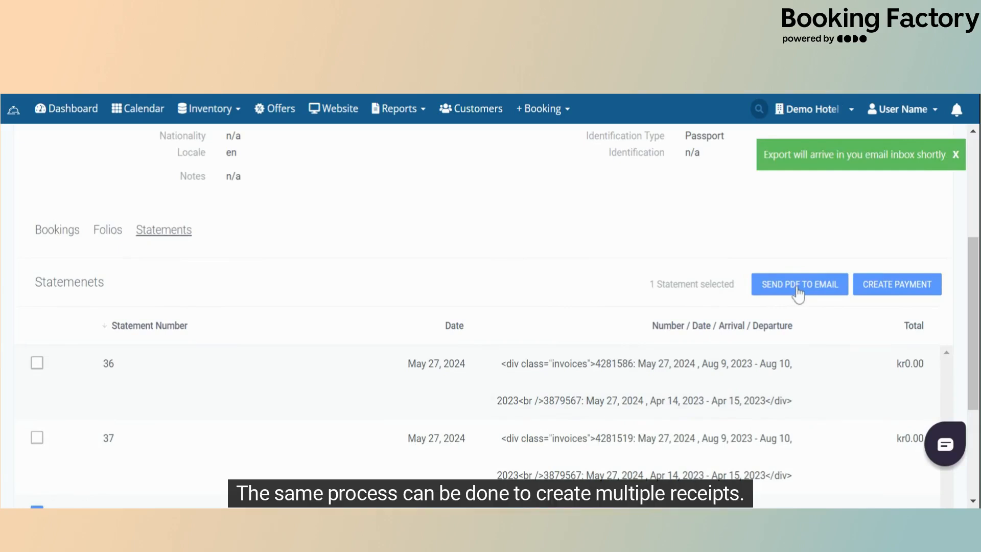
- Return to the folios, filter them by Status: Invoice, and create receipts for the first three invoices
{"action": "left_click", "coordinate": [109, 233]}
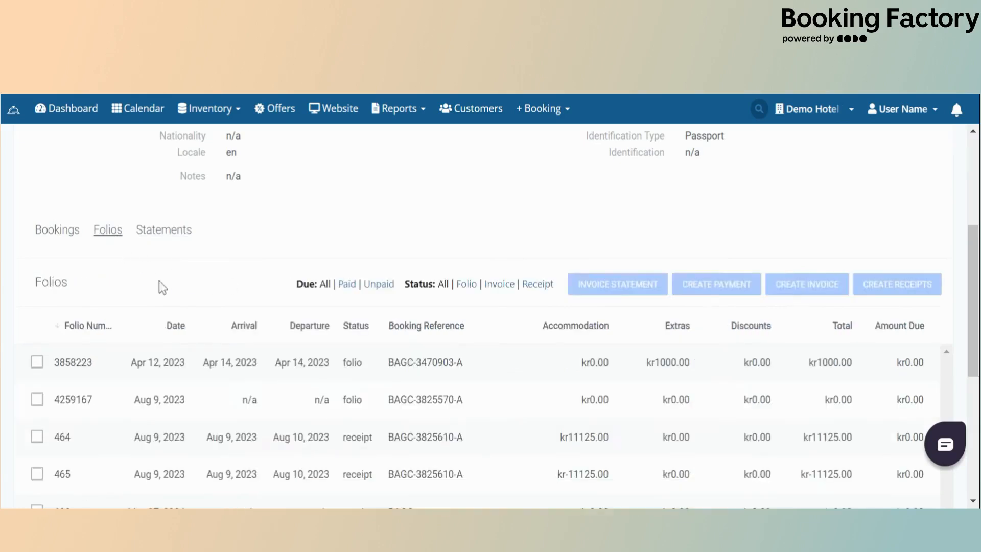
{"action": "left_click", "coordinate": [499, 284]}
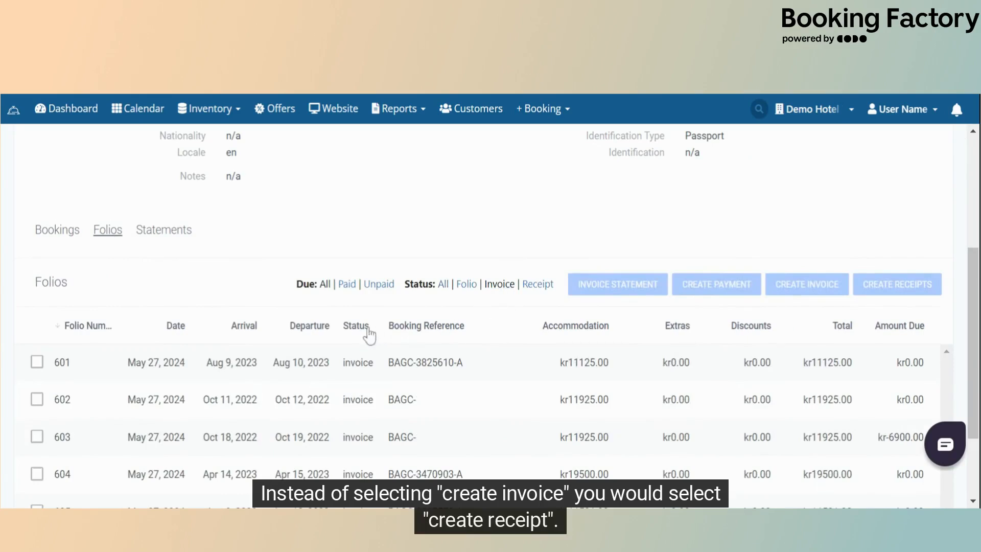
{"action": "left_click", "coordinate": [37, 362]}
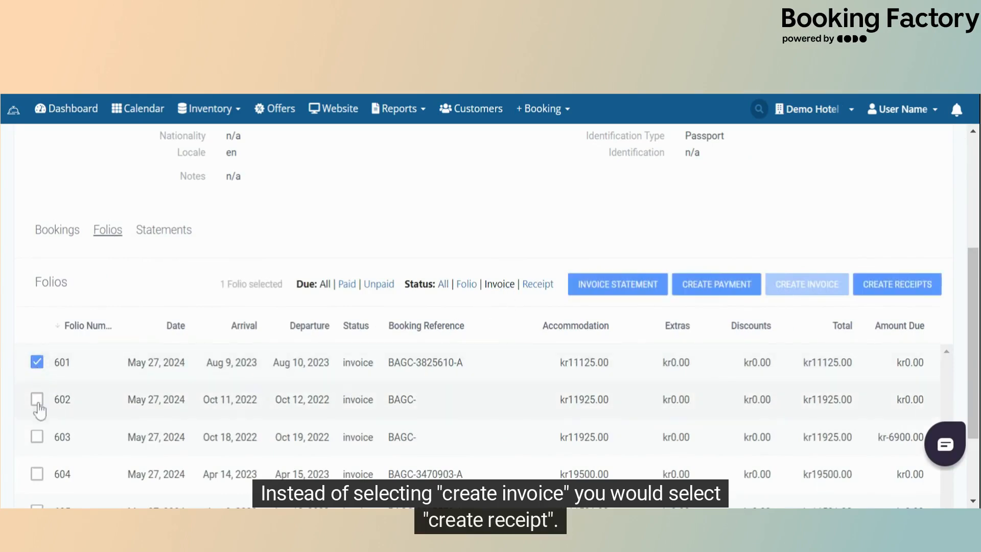
{"action": "left_click", "coordinate": [37, 400]}
{"action": "left_click", "coordinate": [38, 437]}
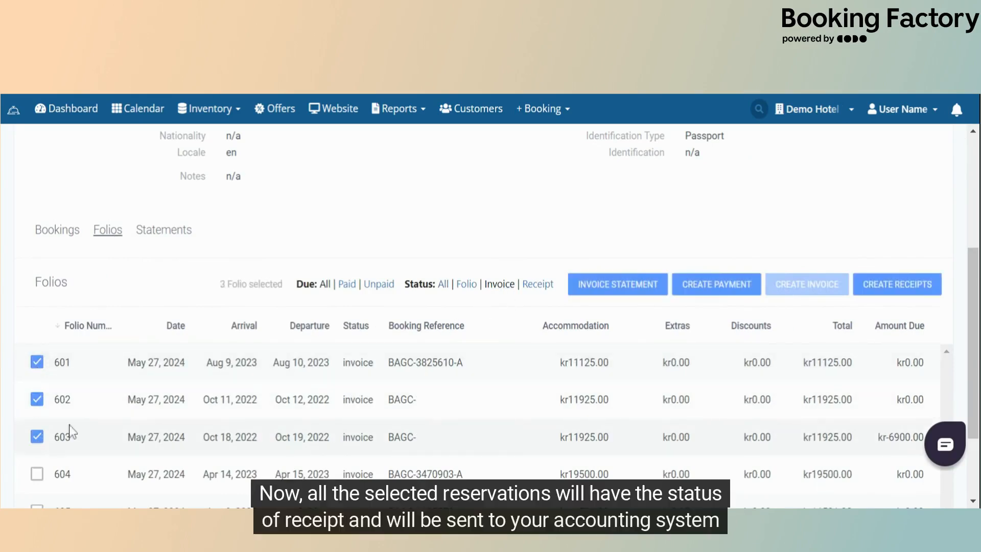
{"action": "left_click", "coordinate": [894, 291]}
{"action": "left_click", "coordinate": [634, 333]}
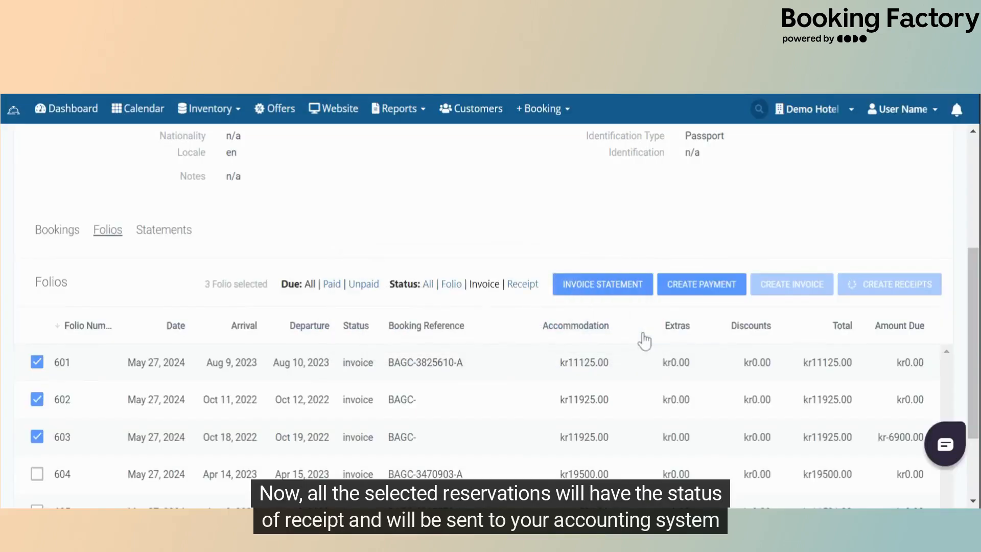
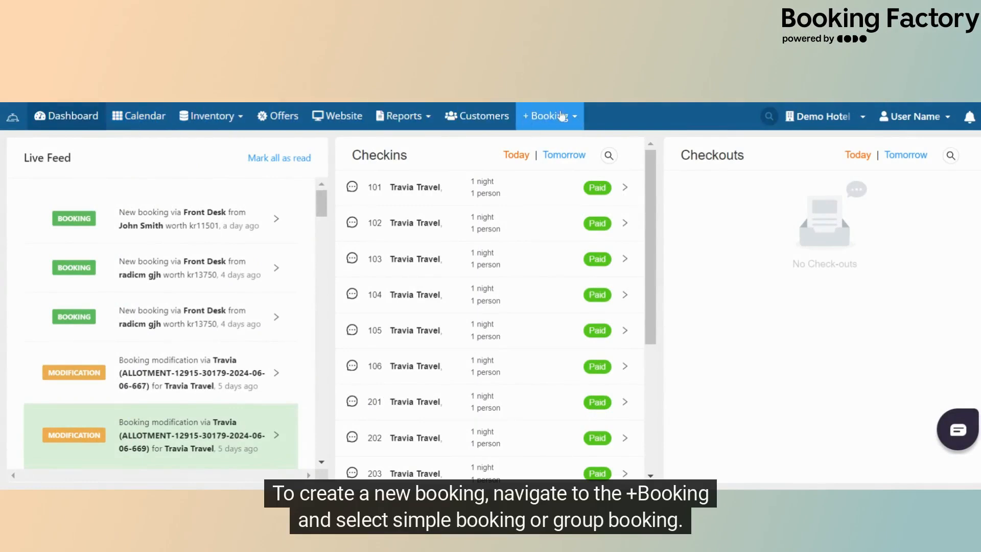
- Start a new booking from the calendar in the empty 28 May field of room 205
{"action": "left_click", "coordinate": [566, 117]}
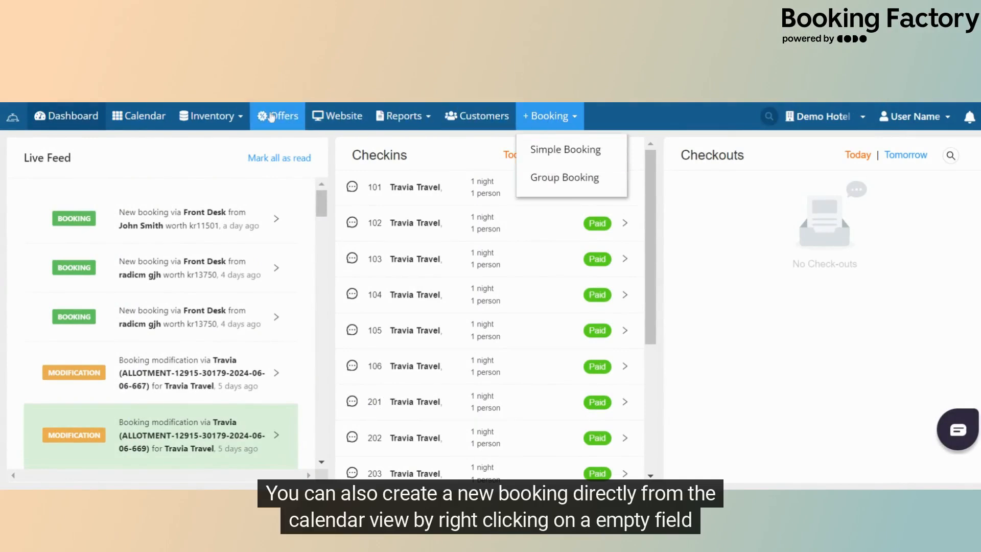
{"action": "left_click", "coordinate": [159, 118]}
{"action": "scroll", "coordinate": [328, 286], "scroll_direction": "down", "scroll_amount": 5}
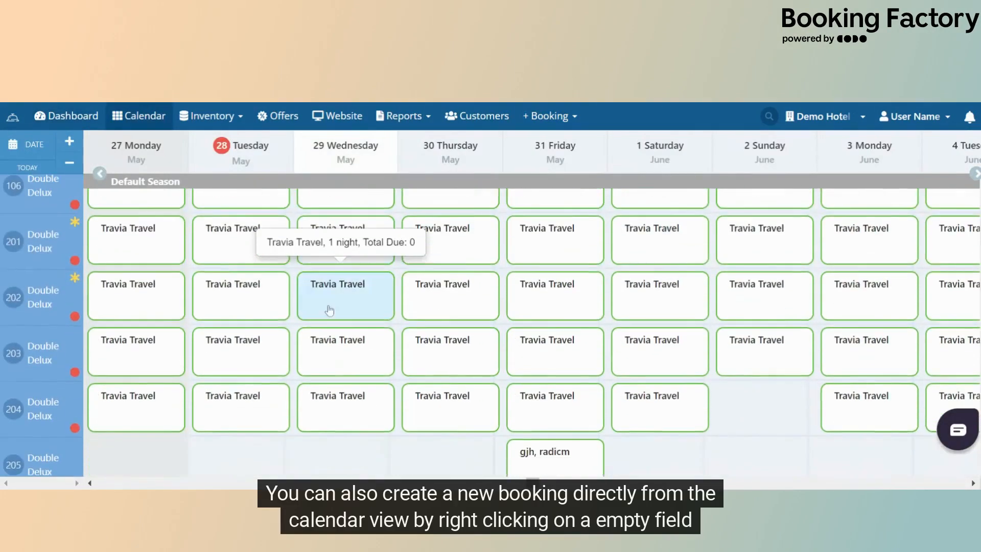
{"action": "left_click", "coordinate": [236, 397]}
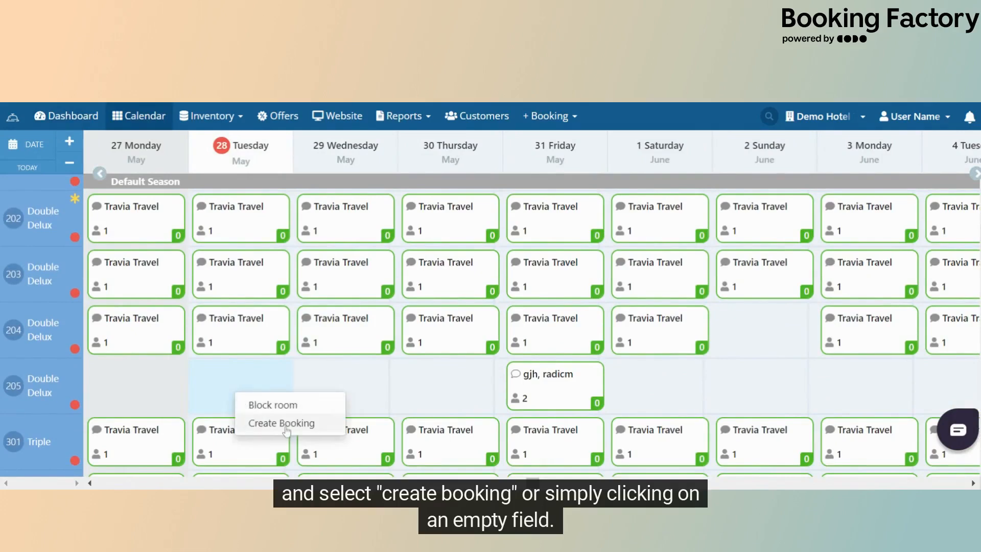
{"action": "left_click", "coordinate": [252, 367]}
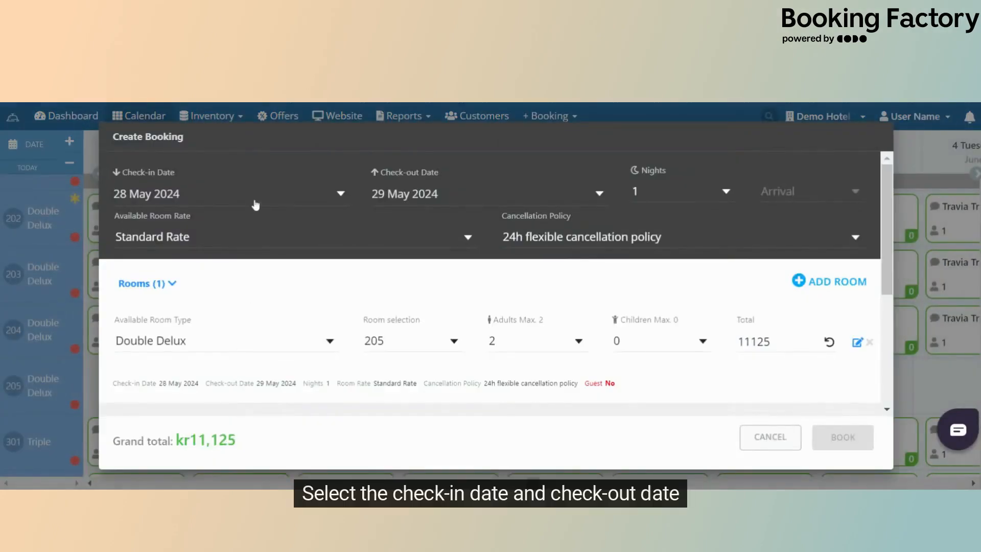
- Set the booking's check-out date to 31 May 2024 and its room rate to Non Refundable Rate
{"action": "left_click", "coordinate": [529, 194]}
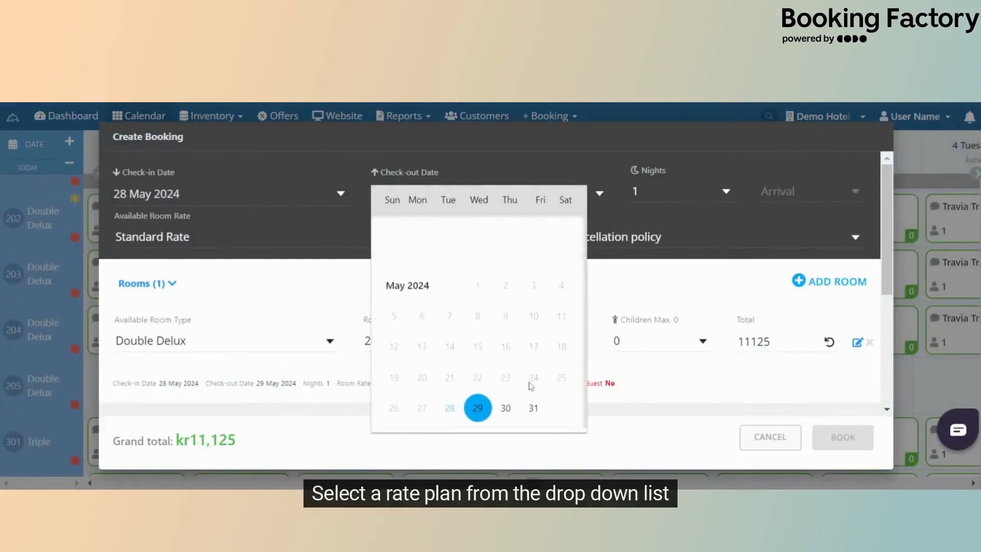
{"action": "left_click", "coordinate": [534, 408]}
{"action": "left_click", "coordinate": [252, 247]}
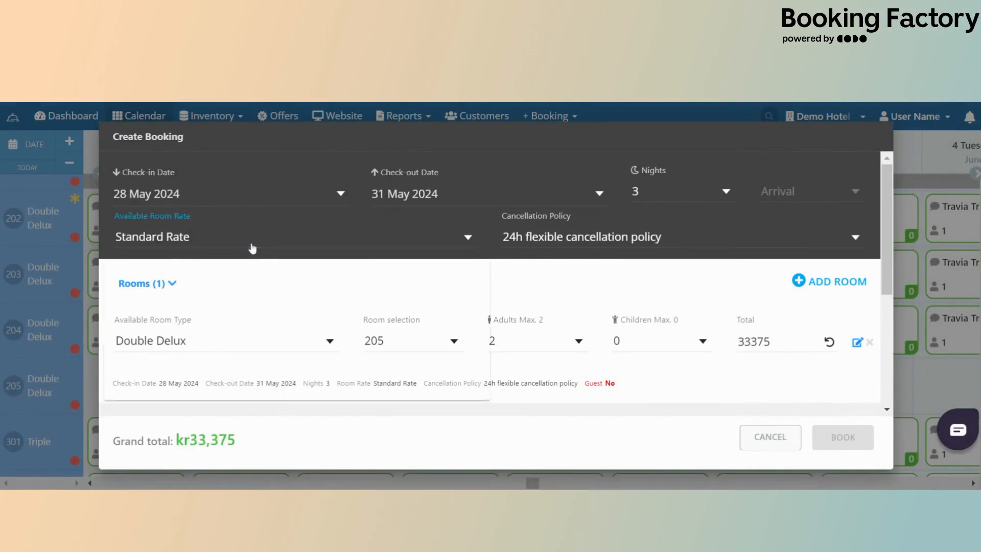
{"action": "left_click", "coordinate": [234, 274]}
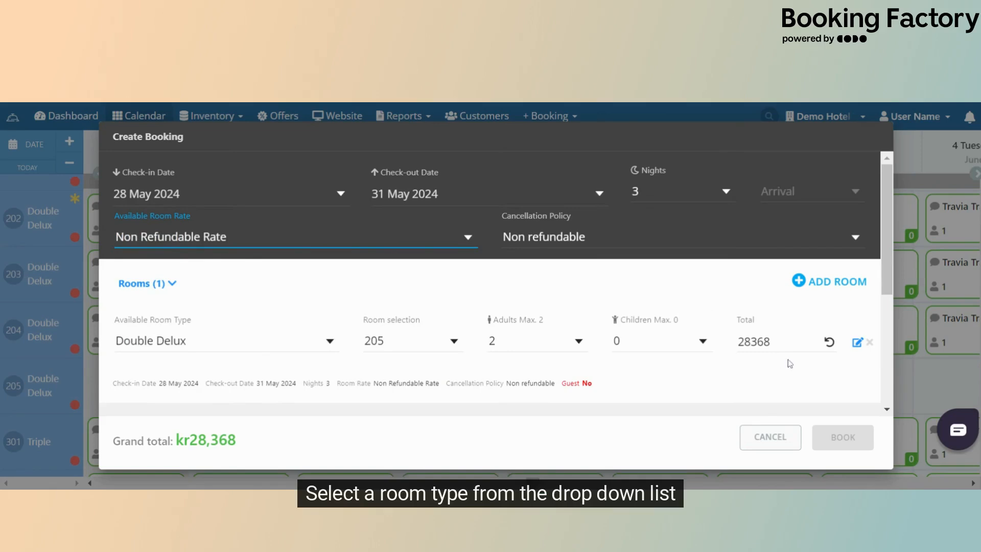
- Look through the room type and room options of the booking and examine the price per night of room 205
{"action": "left_click", "coordinate": [269, 346]}
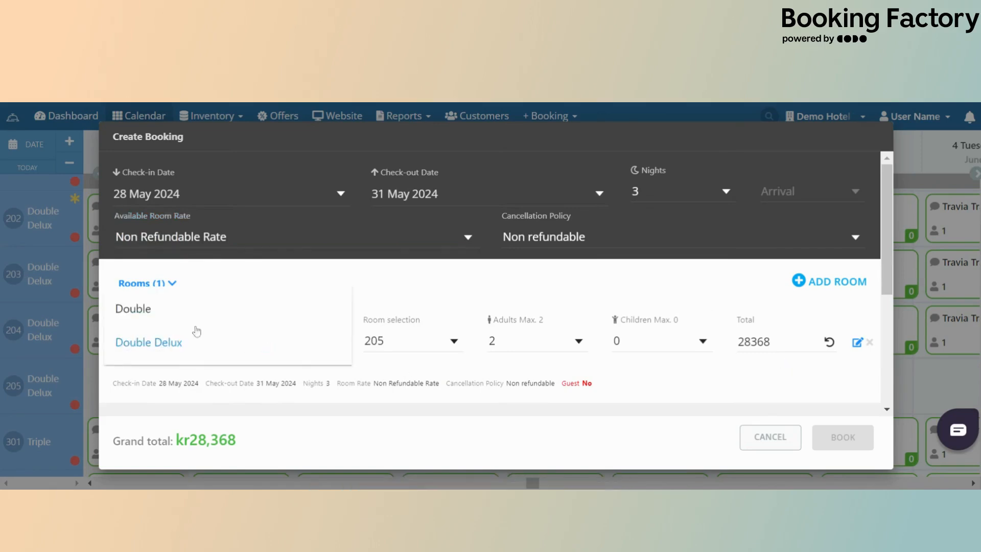
{"action": "left_click", "coordinate": [416, 322]}
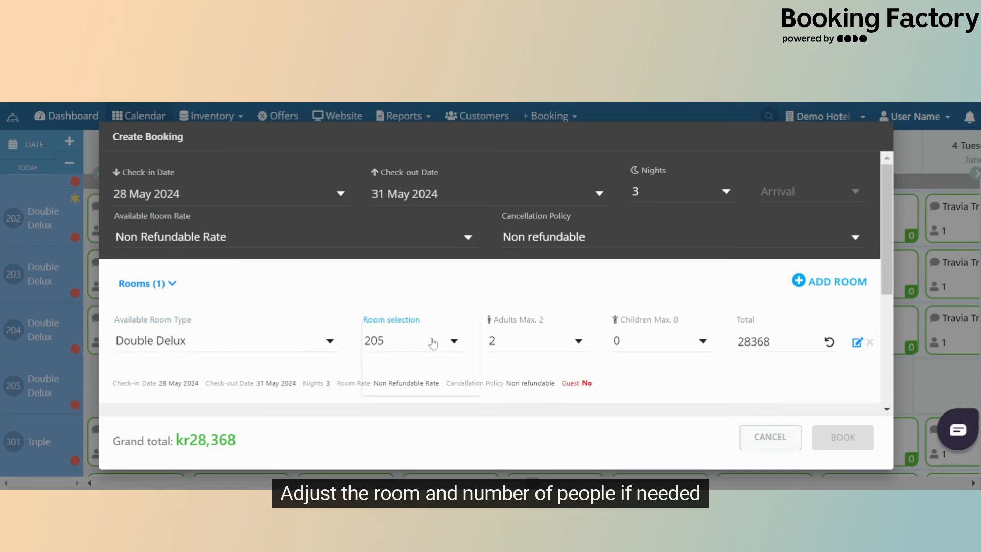
{"action": "left_click", "coordinate": [419, 285]}
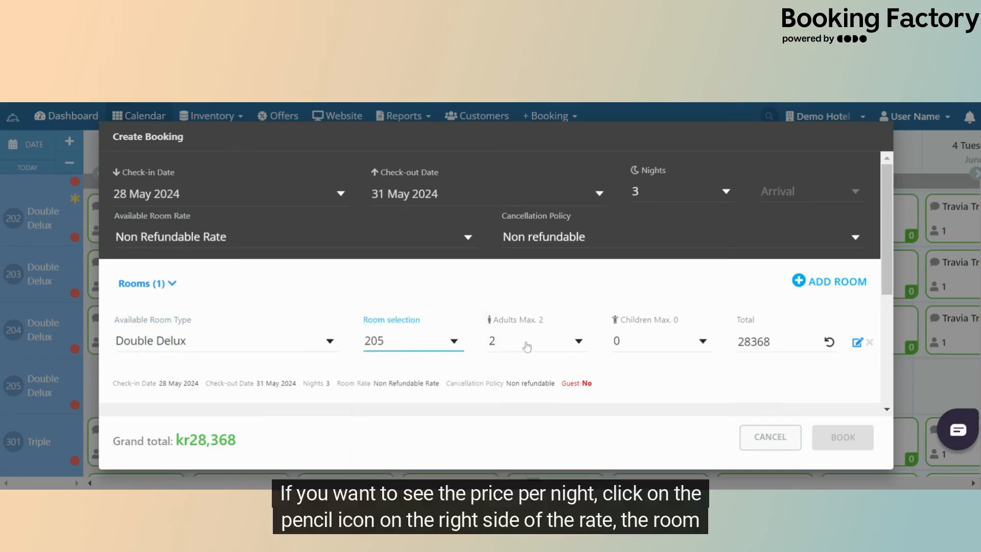
{"action": "left_click", "coordinate": [857, 343]}
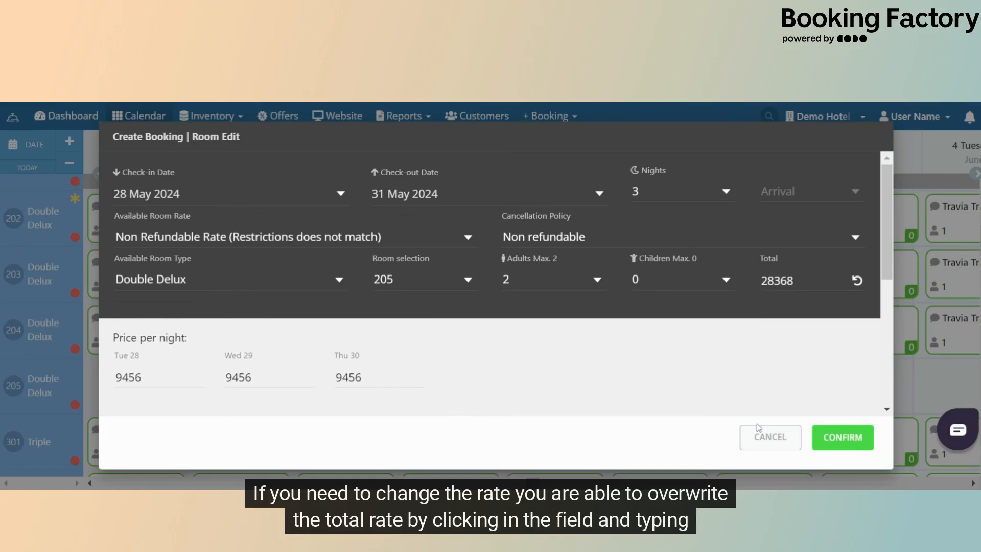
{"action": "scroll", "coordinate": [696, 361], "scroll_direction": "down", "scroll_amount": 2}
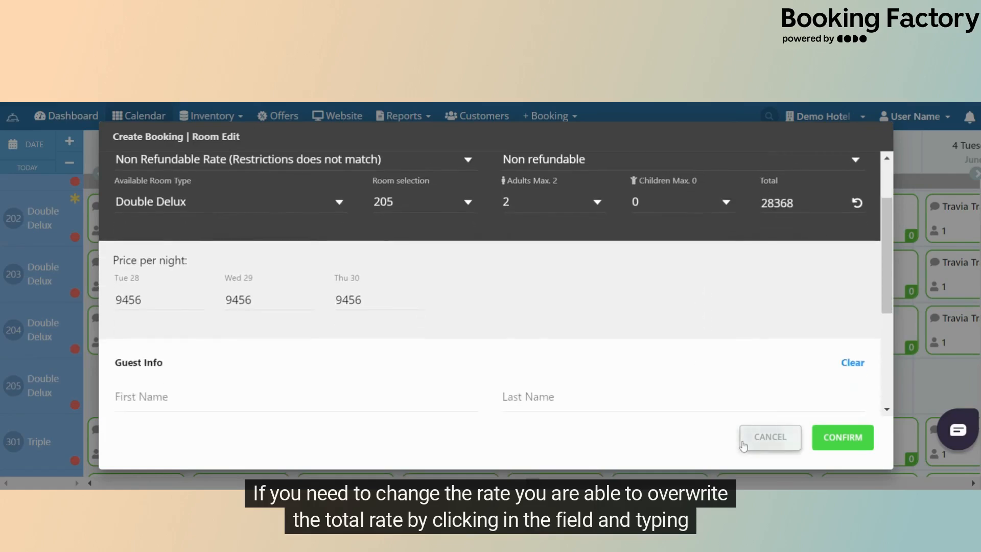
{"action": "left_click", "coordinate": [743, 445]}
- Overwrite the total price of room 205 in the booking with 30000
{"action": "left_click", "coordinate": [754, 264]}
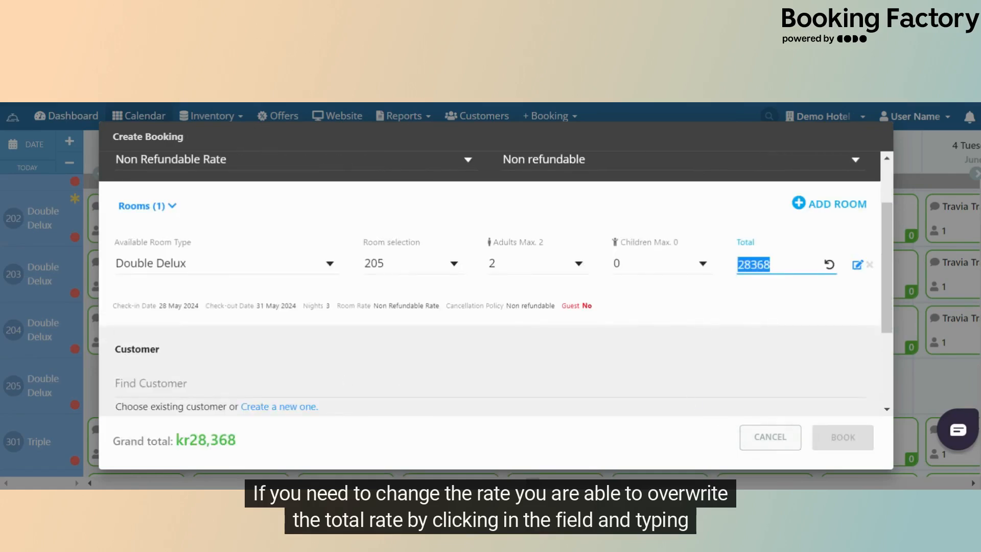
{"action": "type", "text": "30000"}
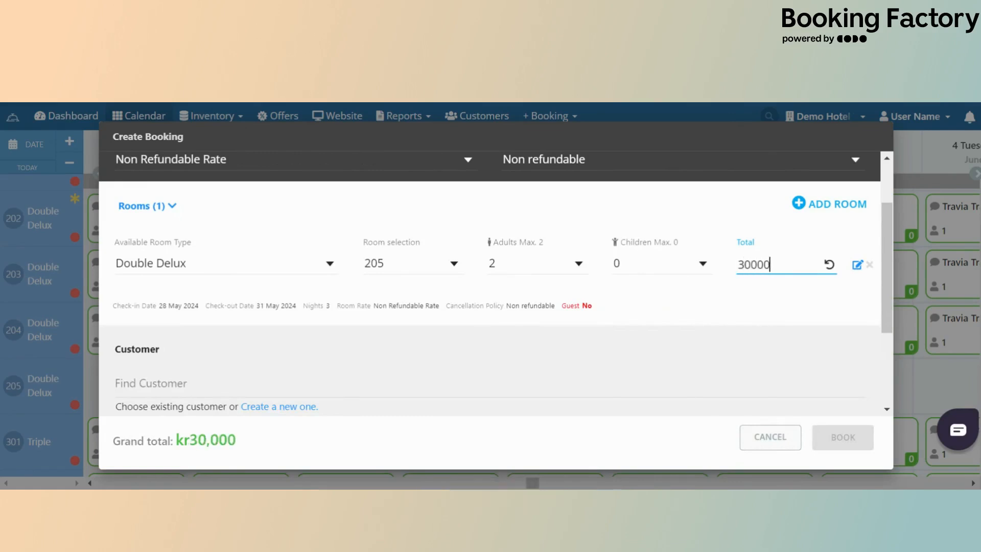
{"action": "left_click", "coordinate": [769, 289]}
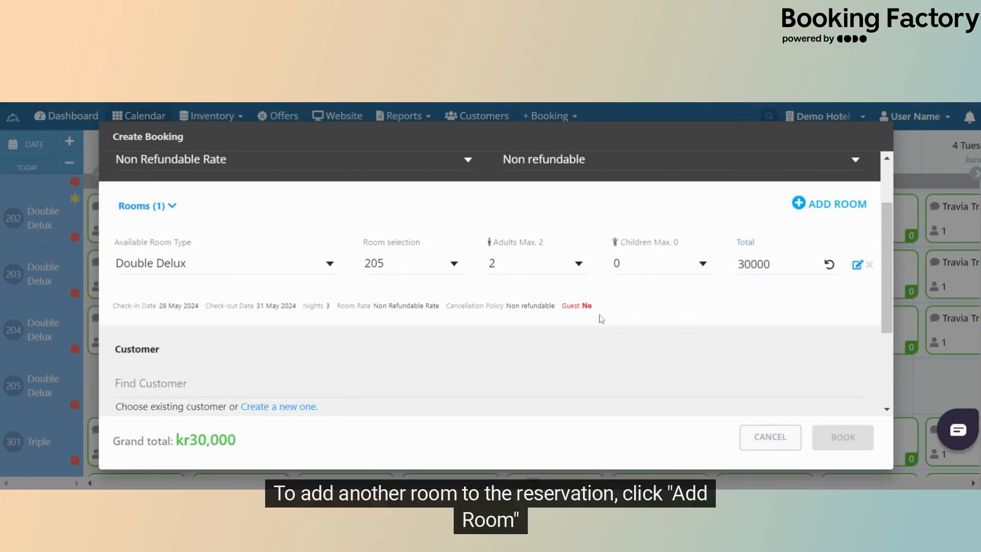
- Add a second room of type Double to the booking
{"action": "scroll", "coordinate": [616, 315], "scroll_direction": "up", "scroll_amount": 1}
{"action": "scroll", "coordinate": [617, 314], "scroll_direction": "up", "scroll_amount": 2}
{"action": "left_click", "coordinate": [826, 281]}
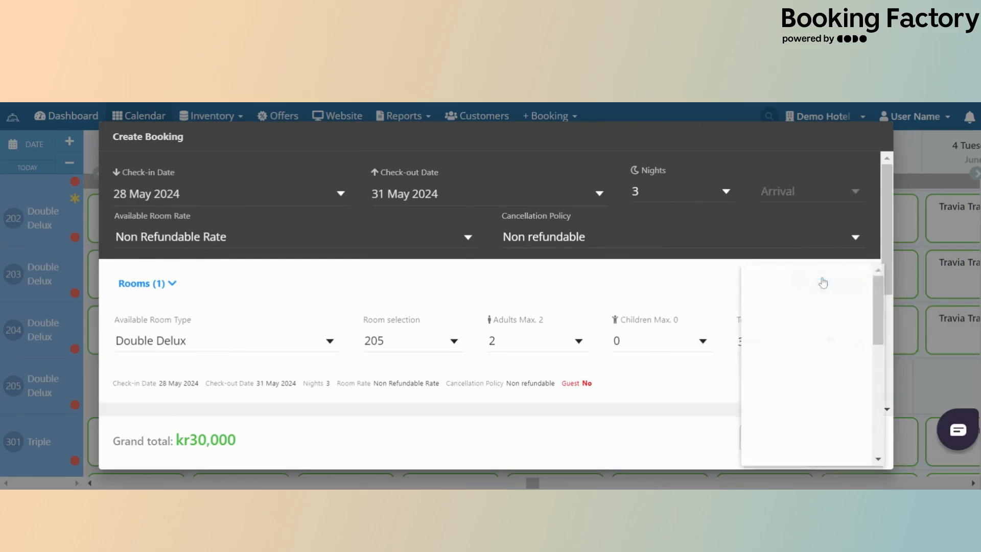
{"action": "left_click", "coordinate": [822, 288]}
- Search the existing customers by full name for this booking and clear the search
{"action": "scroll", "coordinate": [592, 324], "scroll_direction": "down", "scroll_amount": 3}
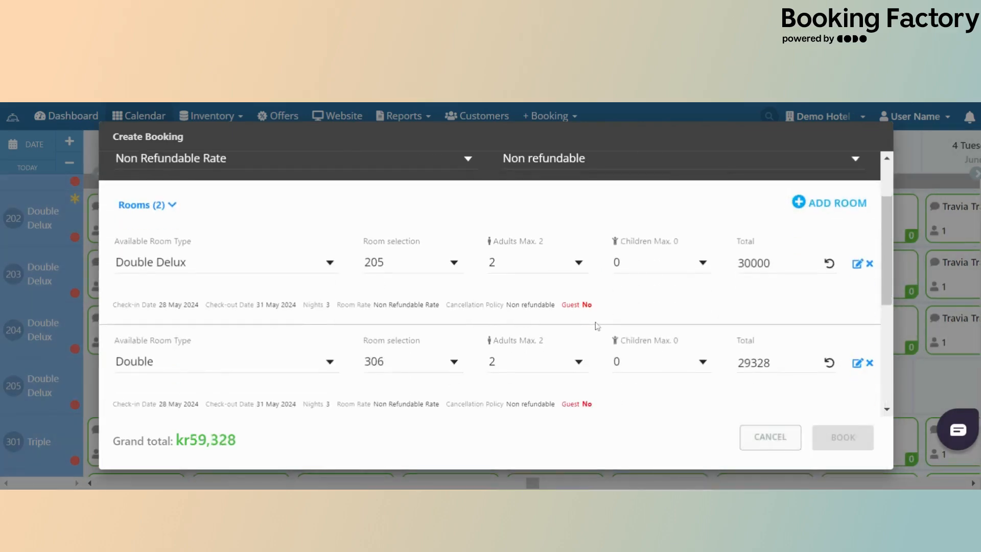
{"action": "scroll", "coordinate": [596, 326], "scroll_direction": "down", "scroll_amount": 2}
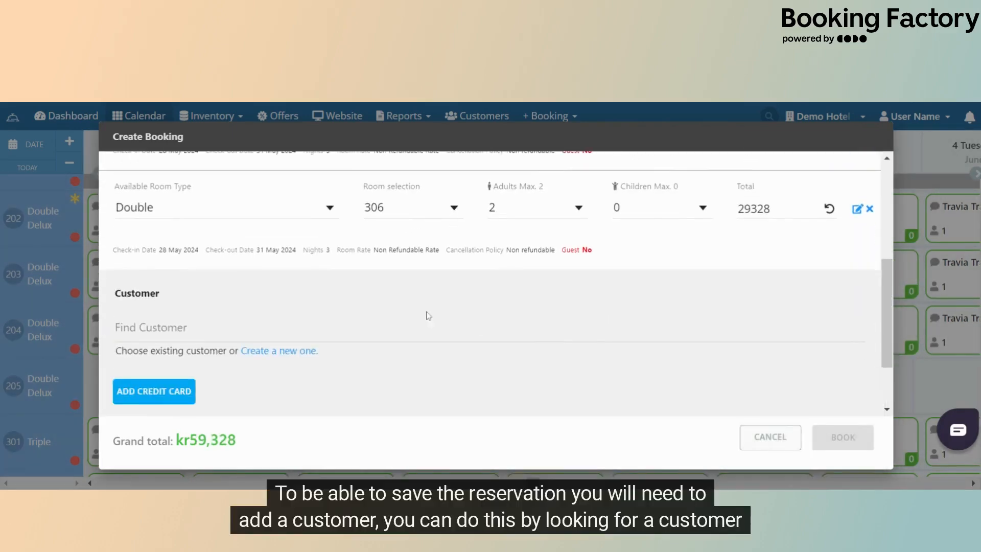
{"action": "scroll", "coordinate": [428, 315], "scroll_direction": "down", "scroll_amount": 2}
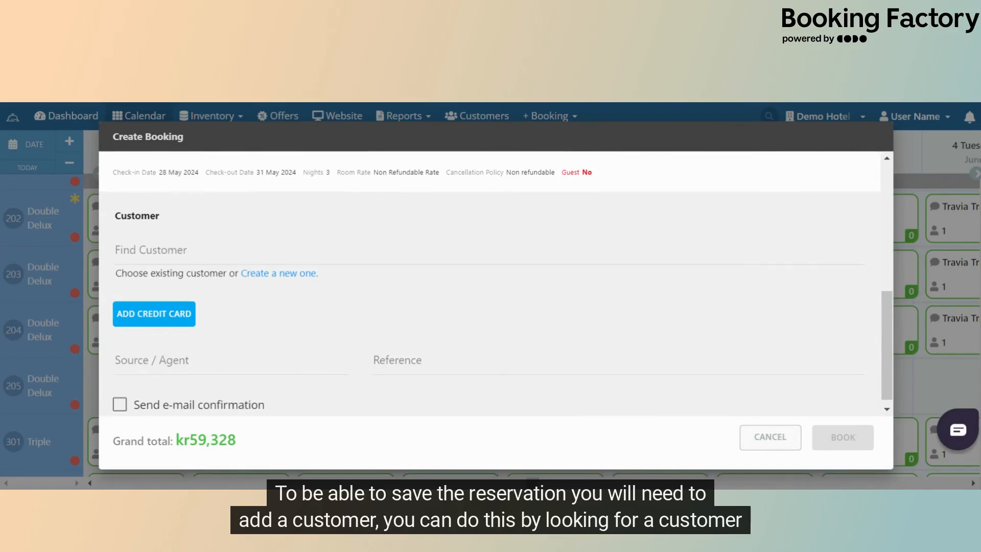
{"action": "left_click", "coordinate": [117, 254]}
{"action": "type", "text": "j"}
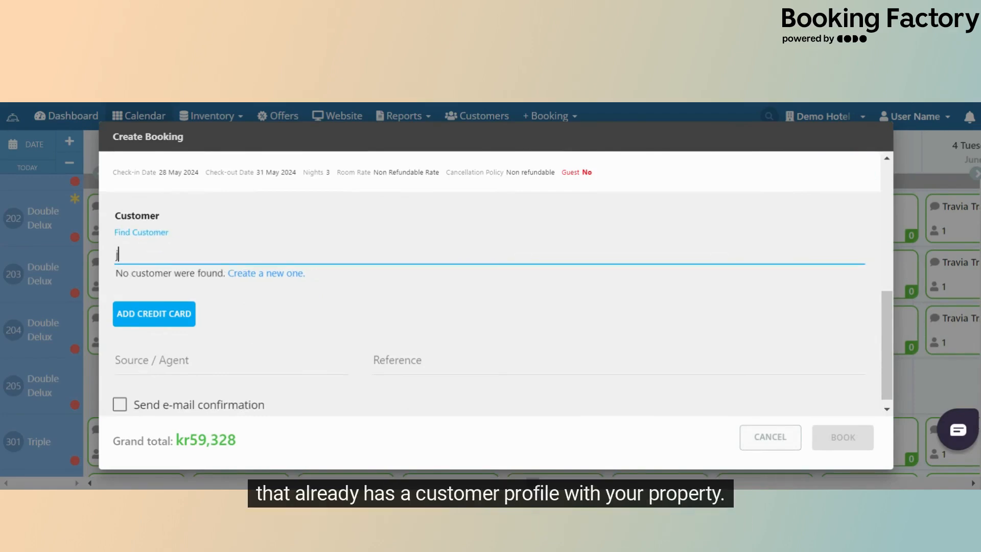
{"action": "type", "text": "ohn smith"}
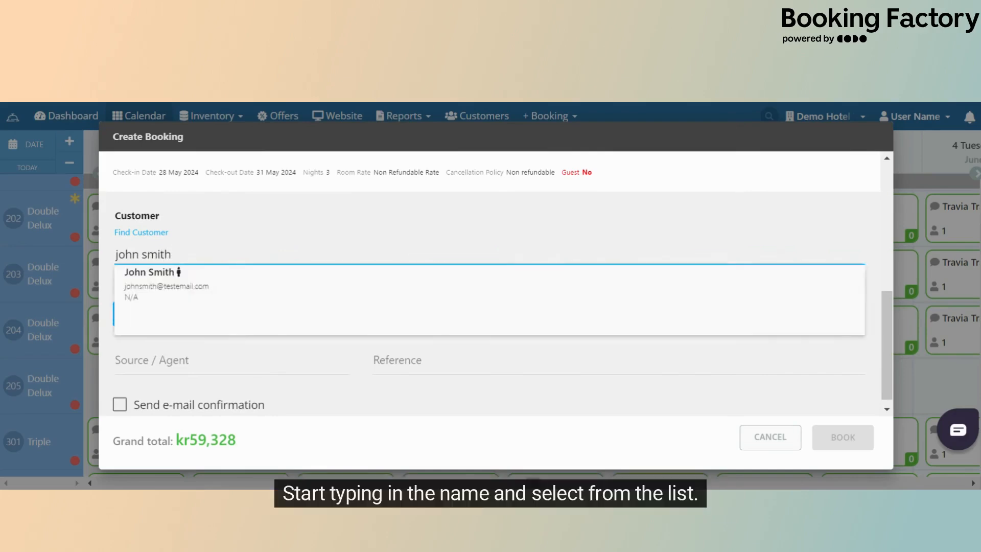
{"action": "left_click_drag", "start_coordinate": [173, 254], "coordinate": [94, 245]}
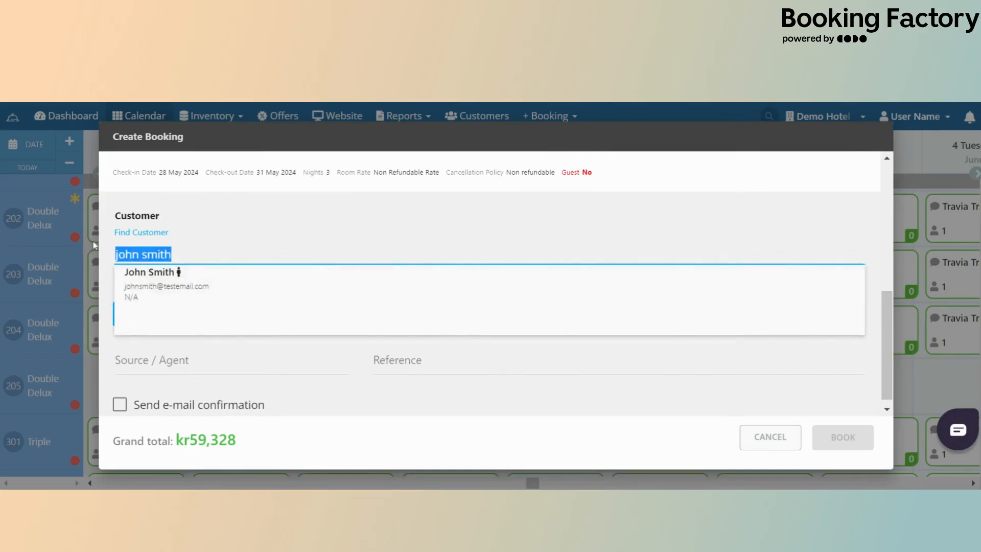
{"action": "key", "text": "BackSpace"}
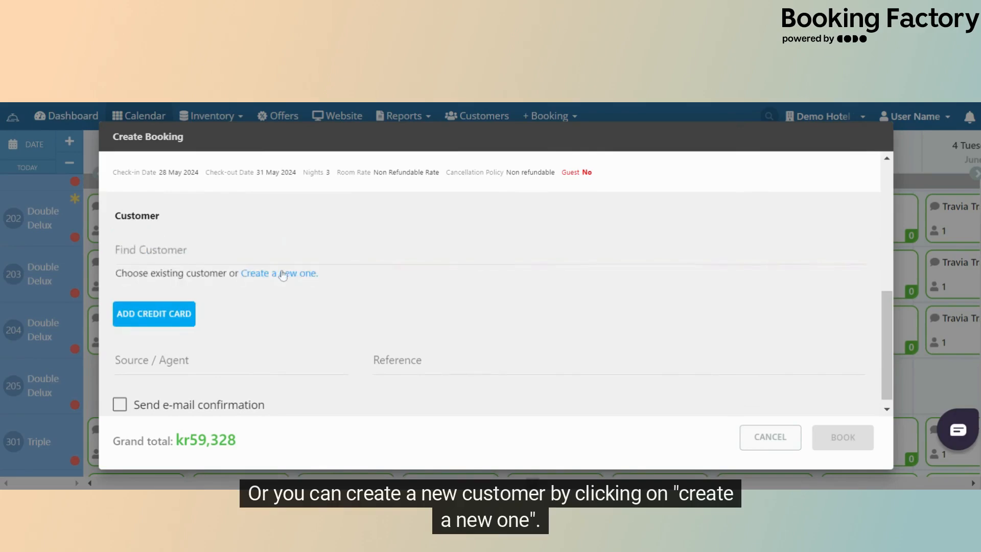
- Create a new customer of type Guest for the booking with first and last name, and save the profile
{"action": "left_click", "coordinate": [283, 275]}
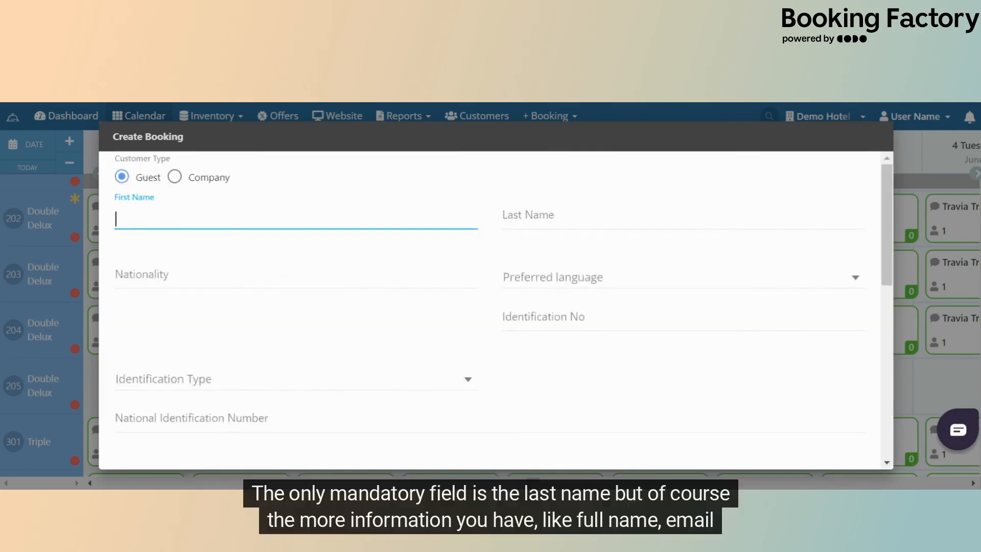
{"action": "type", "text": "Jane"}
{"action": "key", "text": "Tab"}
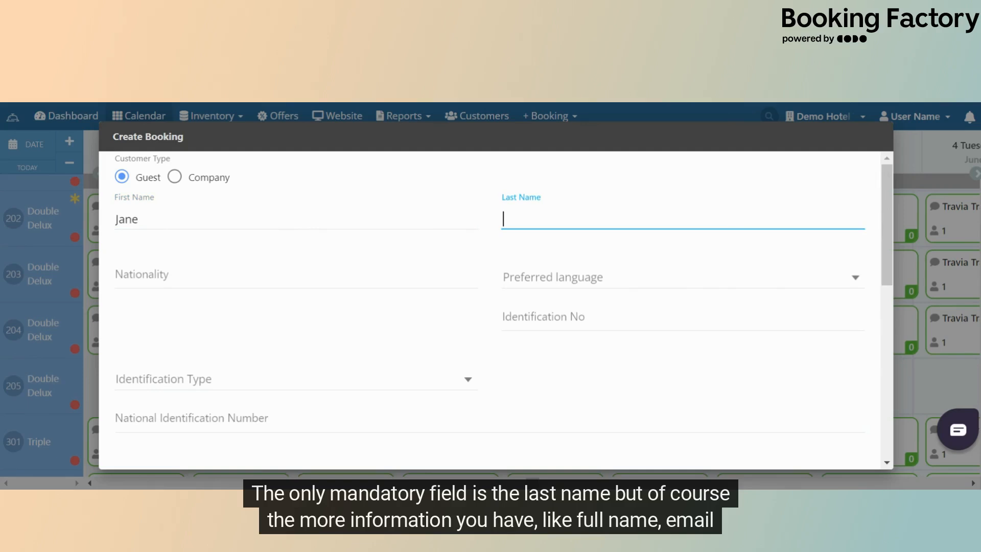
{"action": "type", "text": "Doe"}
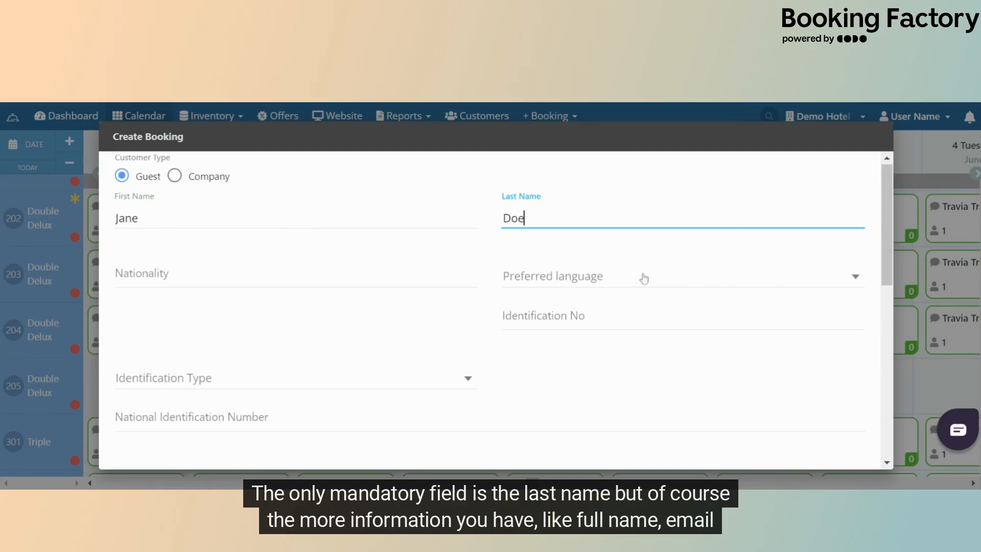
{"action": "scroll", "coordinate": [641, 278], "scroll_direction": "down", "scroll_amount": 6}
{"action": "scroll", "coordinate": [645, 278], "scroll_direction": "down", "scroll_amount": 3}
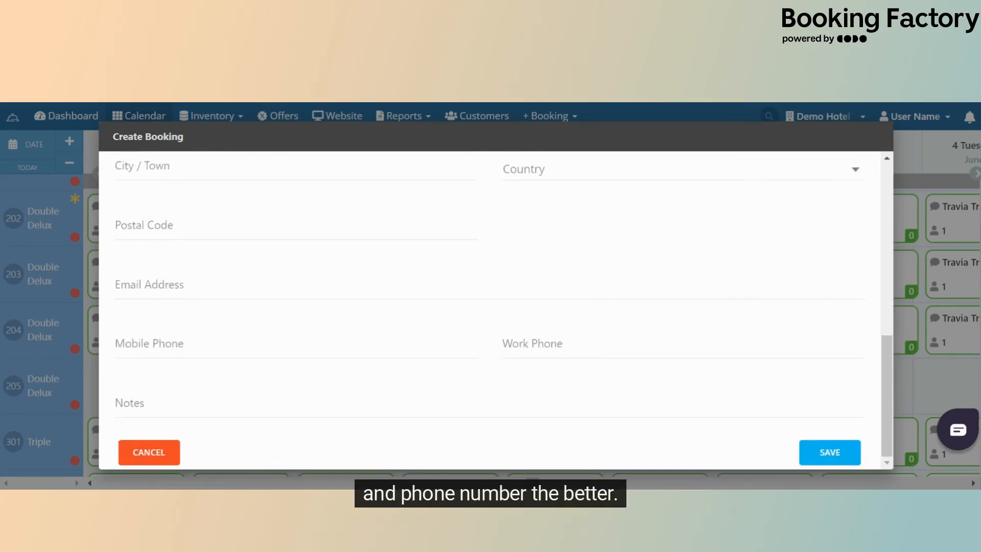
{"action": "left_click", "coordinate": [813, 448]}
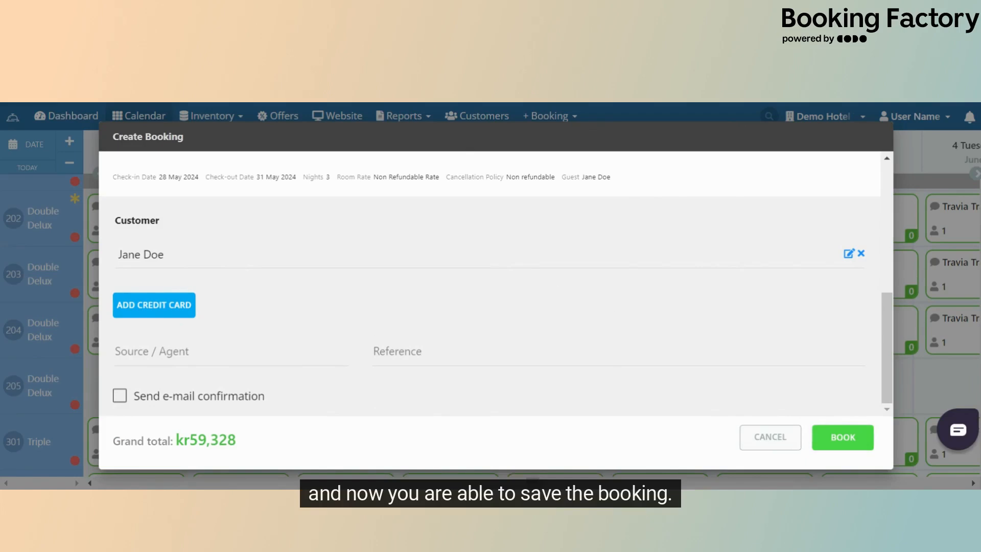
- Set the booking's source/agent to Email and leave its reference empty
{"action": "left_click", "coordinate": [117, 355]}
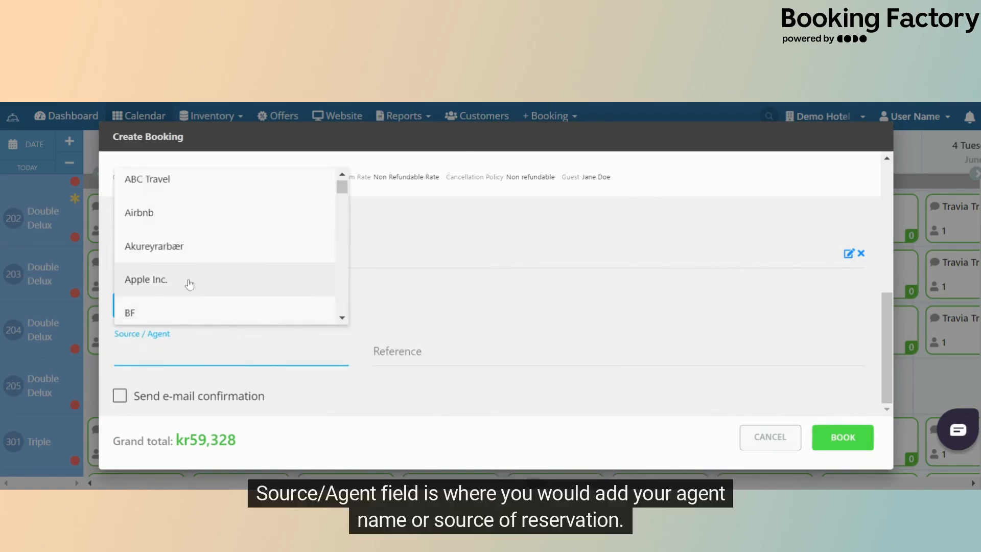
{"action": "scroll", "coordinate": [188, 281], "scroll_direction": "down", "scroll_amount": 3}
{"action": "scroll", "coordinate": [192, 237], "scroll_direction": "down", "scroll_amount": 4}
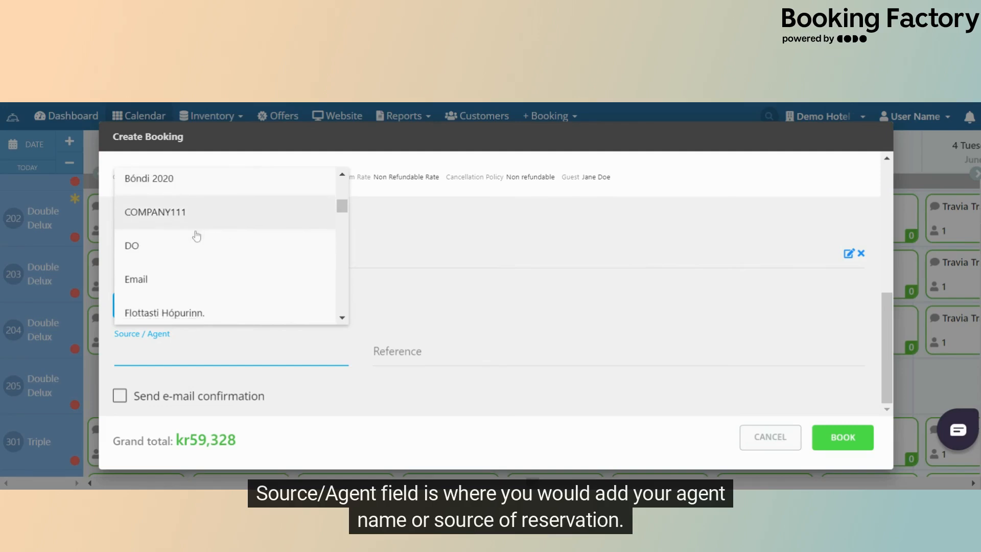
{"action": "left_click", "coordinate": [196, 216]}
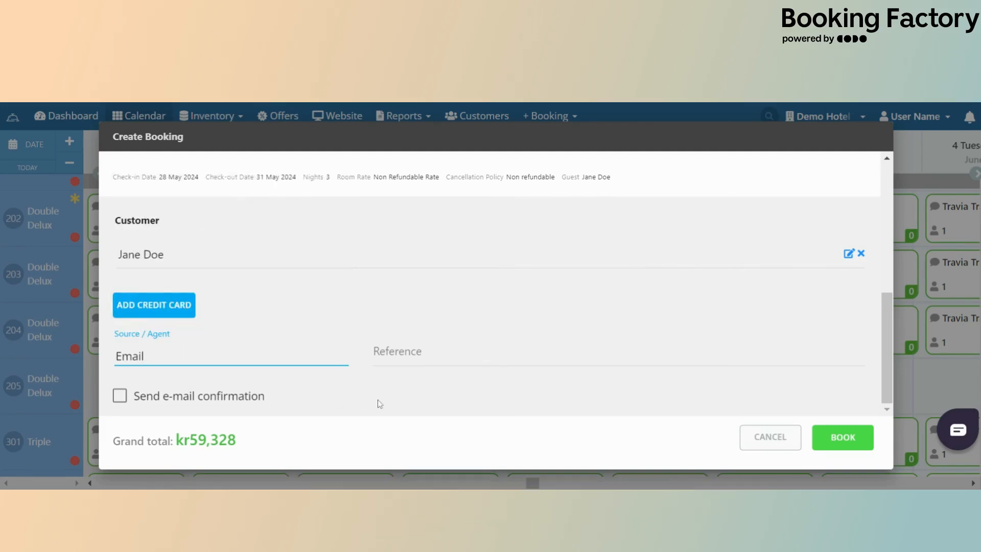
{"action": "left_click", "coordinate": [378, 356]}
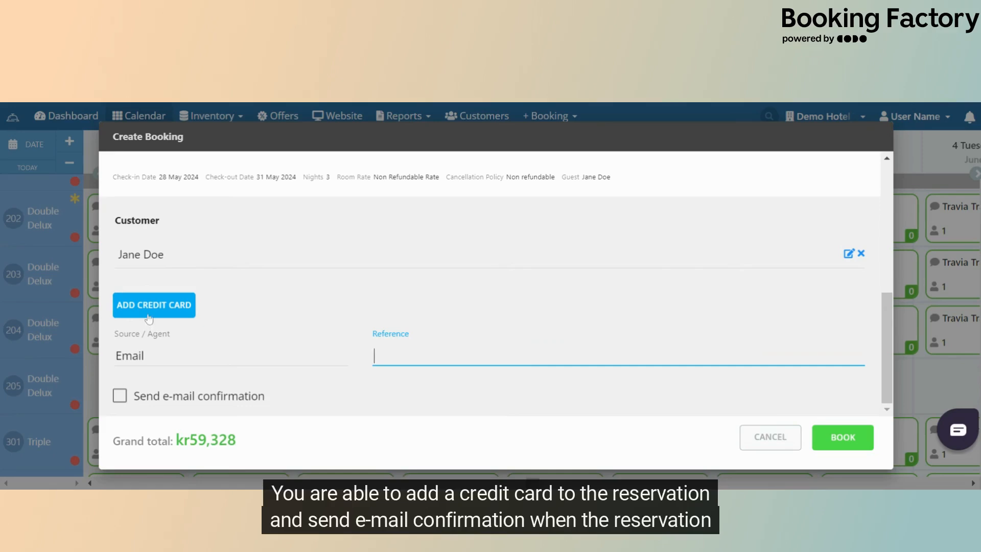
- Toggle Send e-mail confirmation on and back off, and book the reservation
{"action": "left_click", "coordinate": [121, 395]}
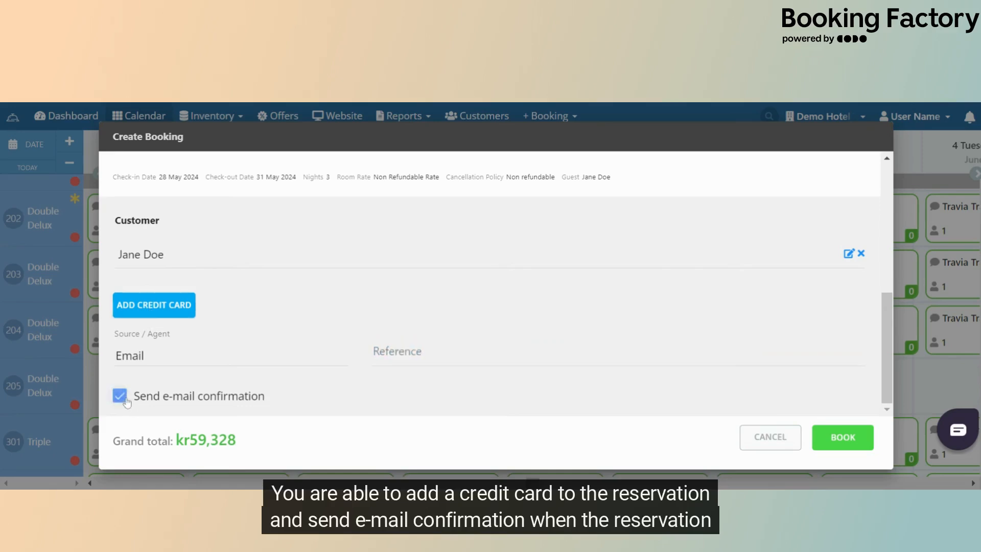
{"action": "left_click", "coordinate": [122, 397]}
{"action": "left_click", "coordinate": [833, 443]}
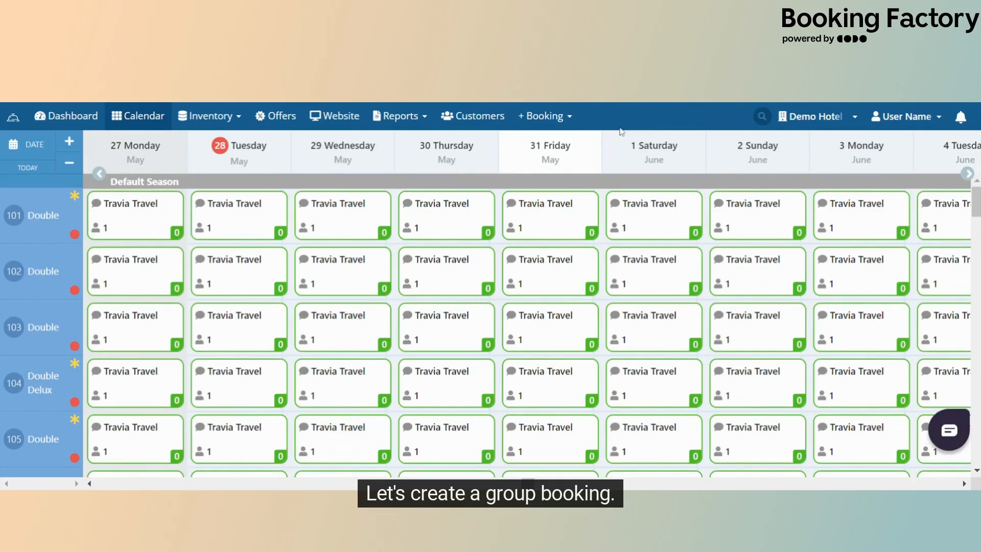
- Start a group booking from 28 May 2024 for 2 nights at the Non Refundable Rate and continue to the room selection
{"action": "left_click", "coordinate": [558, 117]}
{"action": "left_click", "coordinate": [560, 178]}
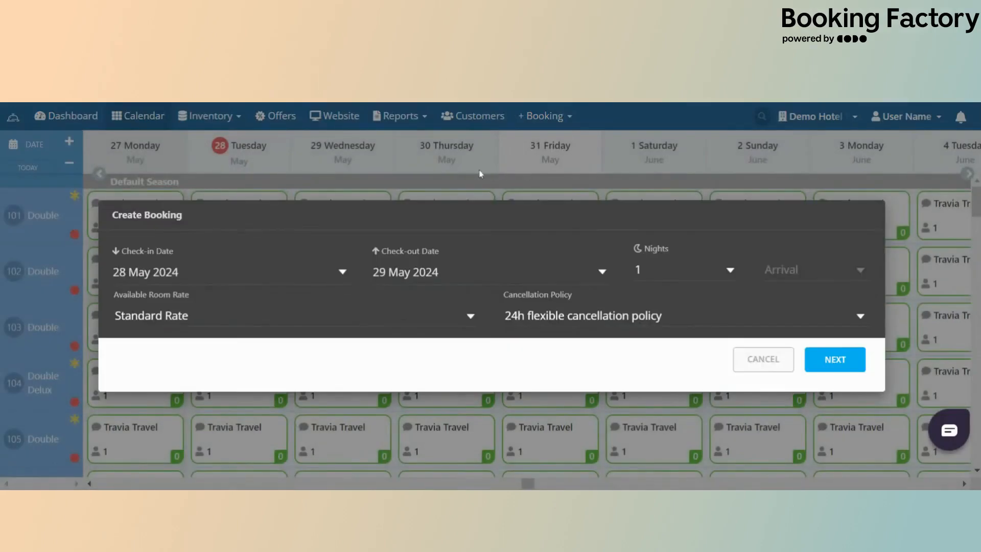
{"action": "left_click", "coordinate": [675, 276]}
{"action": "left_click", "coordinate": [669, 307]}
{"action": "left_click", "coordinate": [409, 322]}
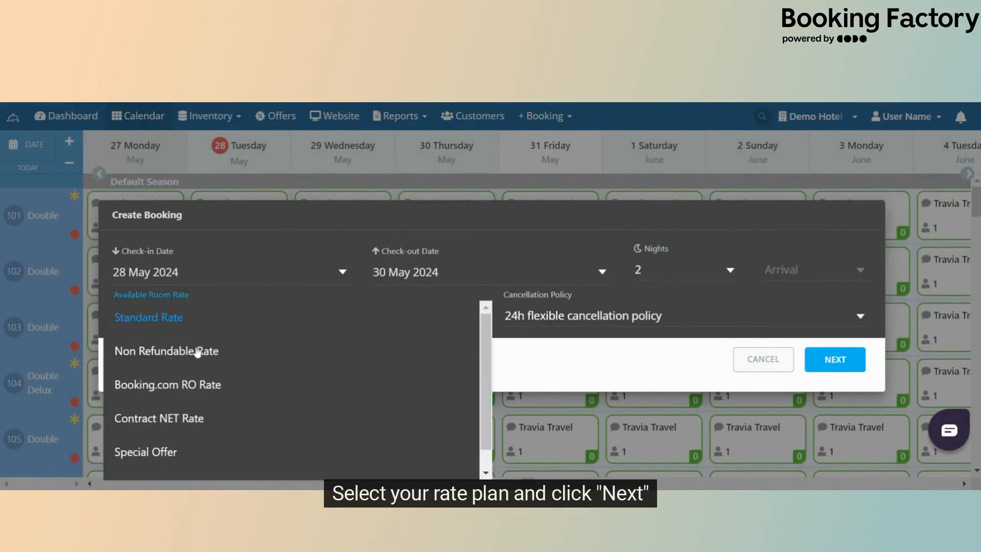
{"action": "left_click", "coordinate": [197, 358]}
{"action": "left_click", "coordinate": [821, 365]}
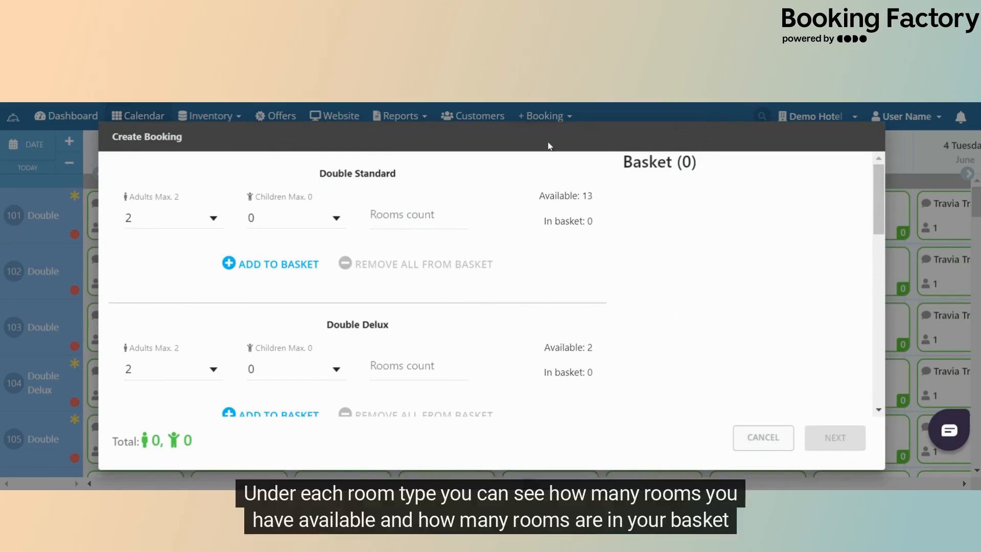
- Check the availability and basket counts of Double Standard and add 10 of these rooms to the basket
{"action": "left_click_drag", "start_coordinate": [541, 196], "coordinate": [597, 196]}
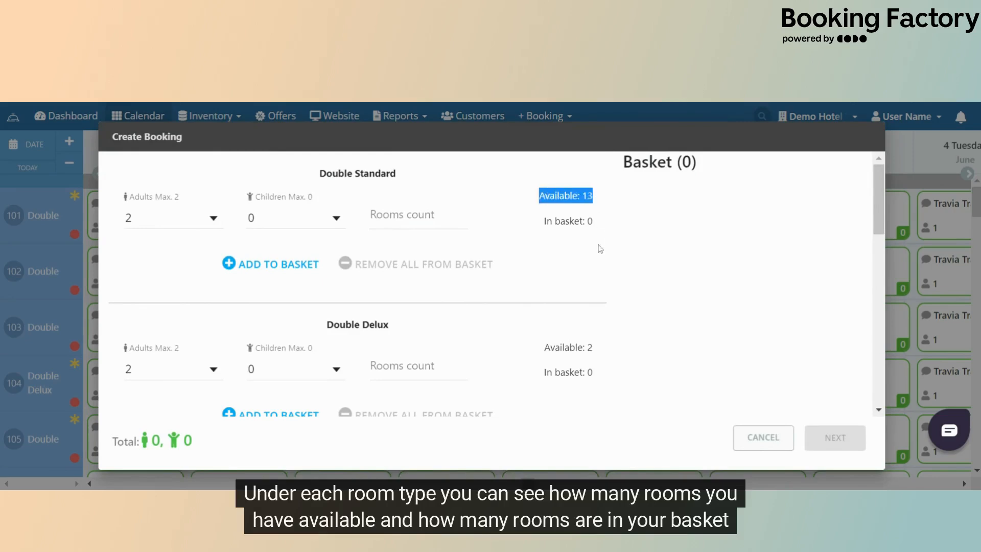
{"action": "left_click_drag", "start_coordinate": [542, 223], "coordinate": [594, 225]}
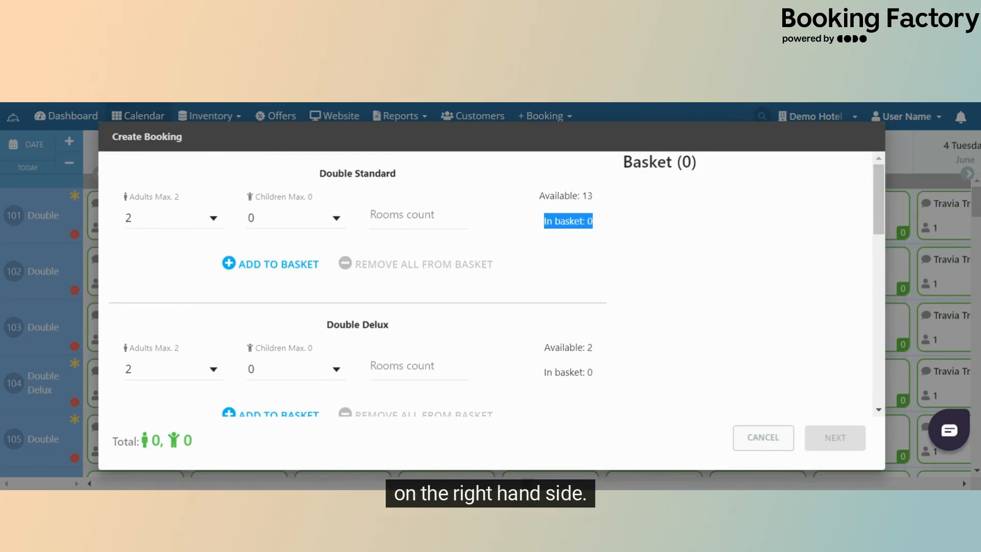
{"action": "left_click", "coordinate": [561, 270]}
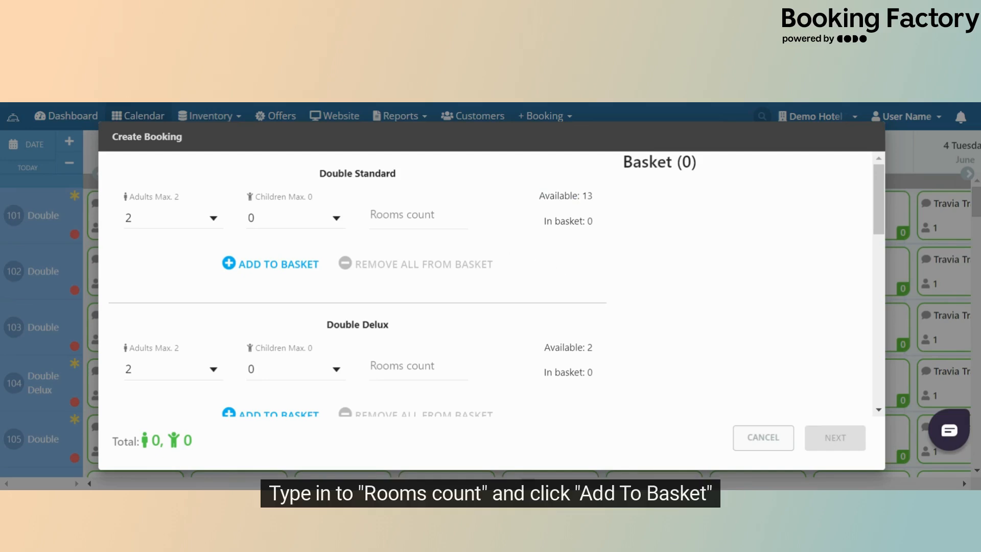
{"action": "left_click", "coordinate": [418, 219]}
{"action": "type", "text": "10"}
{"action": "left_click", "coordinate": [280, 271]}
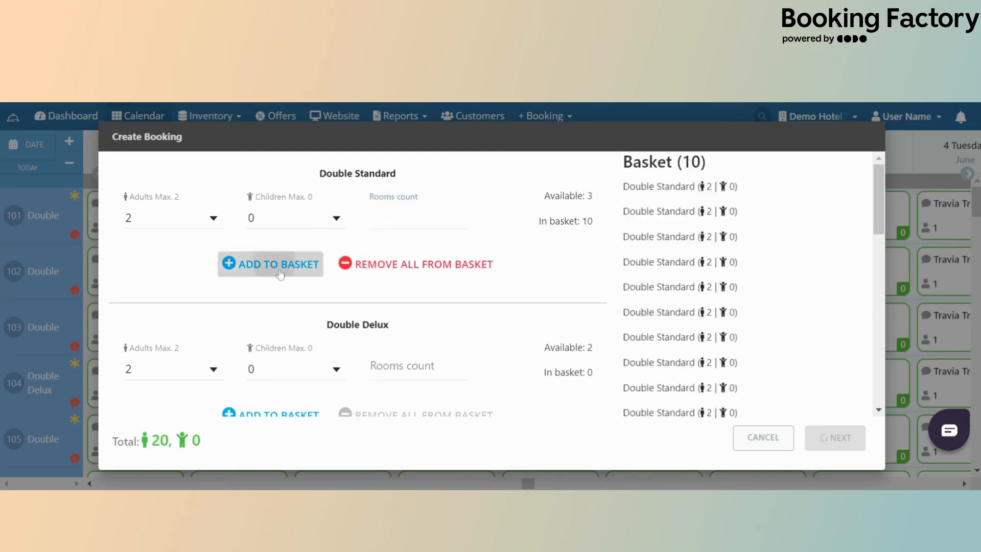
{"action": "scroll", "coordinate": [358, 281], "scroll_direction": "down", "scroll_amount": 2}
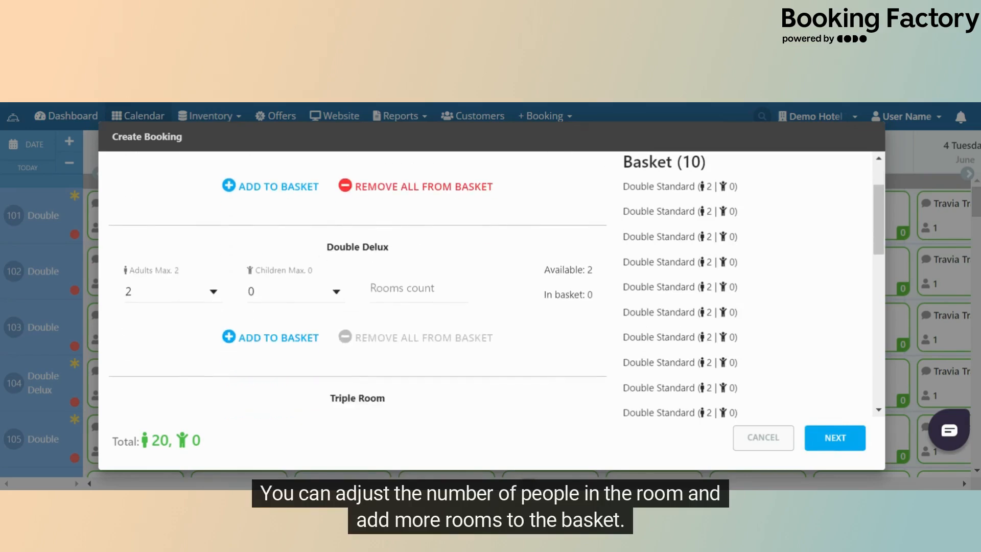
- Add 2 Double Delux rooms with 1 adult each to the group booking basket
{"action": "left_click", "coordinate": [192, 293]}
{"action": "left_click", "coordinate": [129, 260]}
{"action": "left_click", "coordinate": [418, 289]}
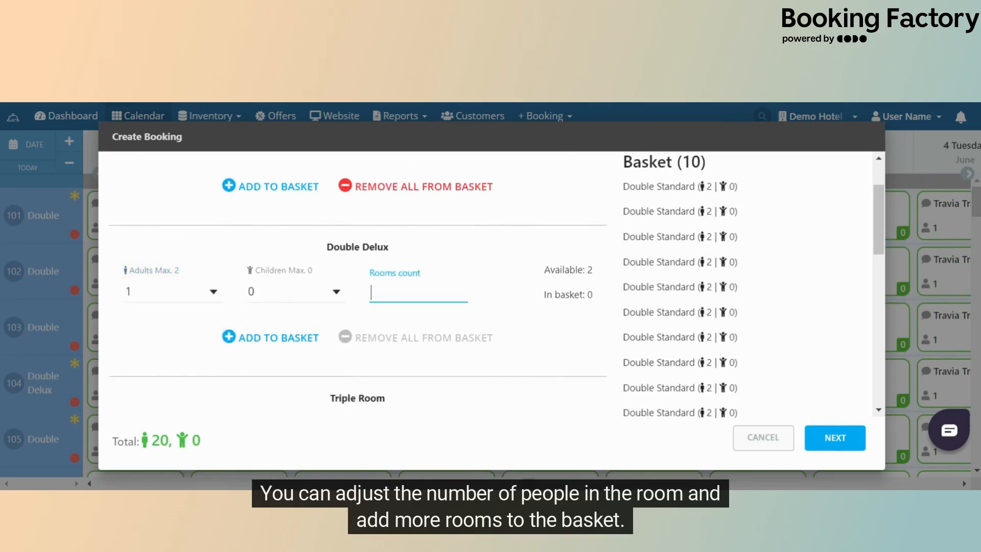
{"action": "type", "text": "2"}
{"action": "left_click", "coordinate": [278, 337]}
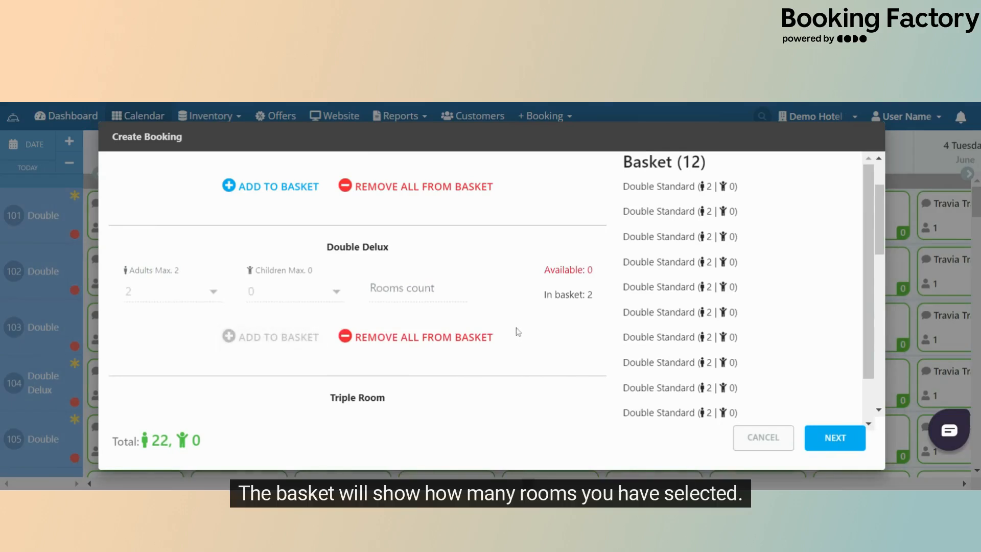
- Check the basket's room count and total number of people, and continue to the booking details
{"action": "scroll", "coordinate": [516, 332], "scroll_direction": "up", "scroll_amount": 2}
{"action": "left_click_drag", "start_coordinate": [622, 162], "coordinate": [710, 178]}
{"action": "left_click", "coordinate": [212, 459]}
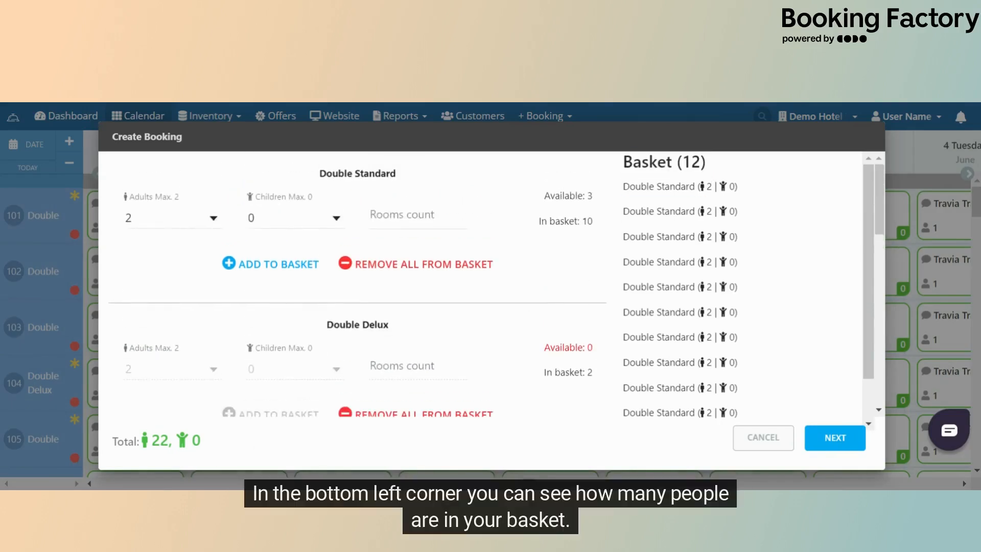
{"action": "left_click_drag", "start_coordinate": [139, 441], "coordinate": [174, 440]}
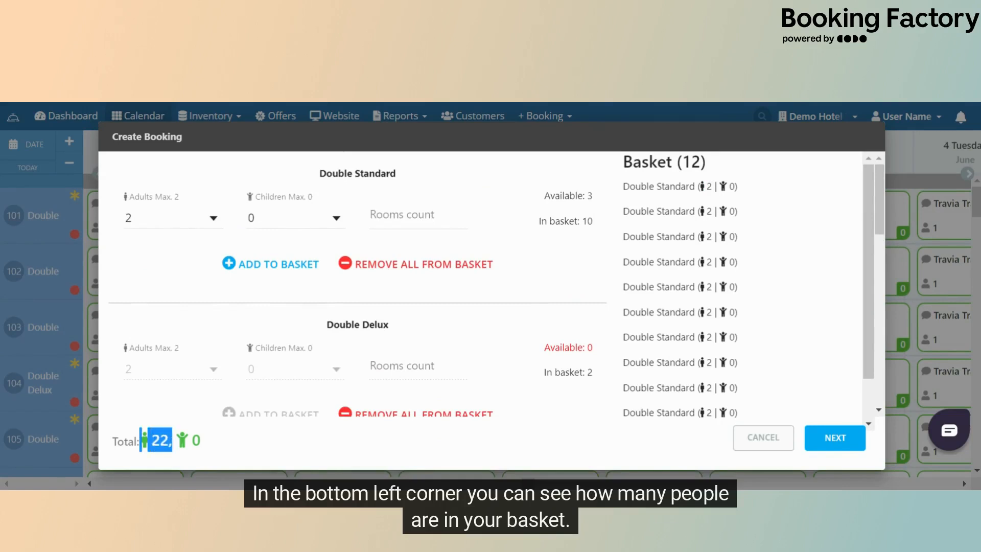
{"action": "left_click", "coordinate": [253, 449]}
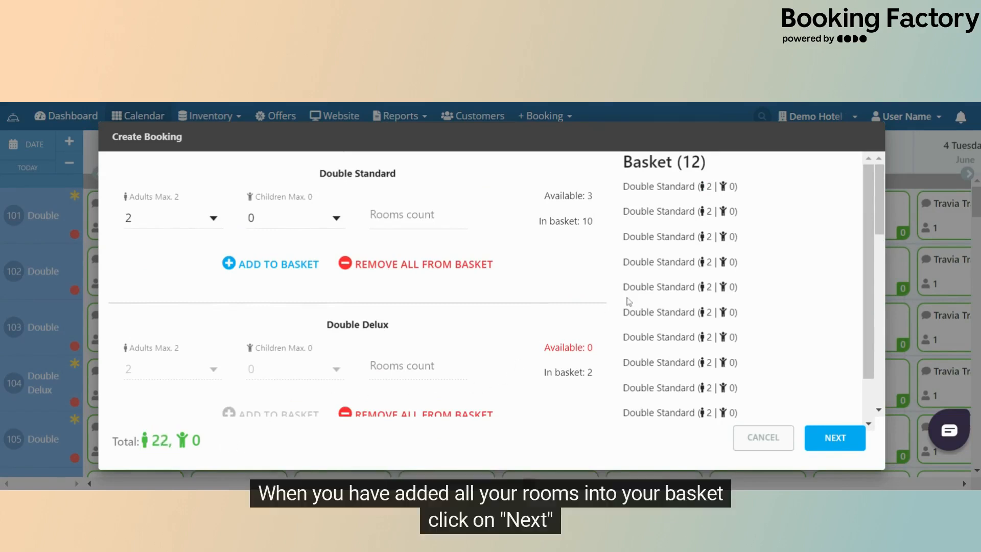
{"action": "left_click", "coordinate": [834, 438]}
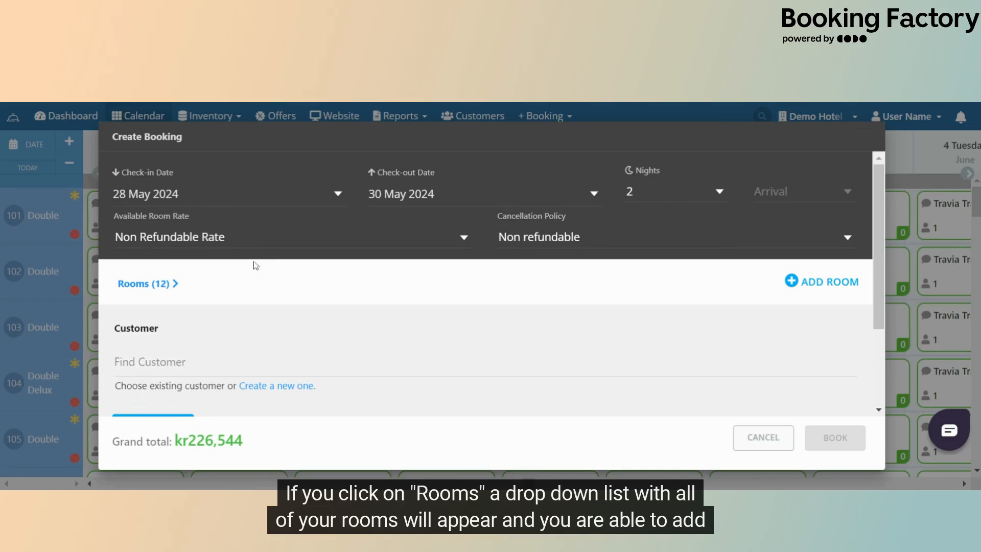
- Expand the booking's room list, look through the assigned rooms and collapse it again
{"action": "left_click", "coordinate": [151, 292]}
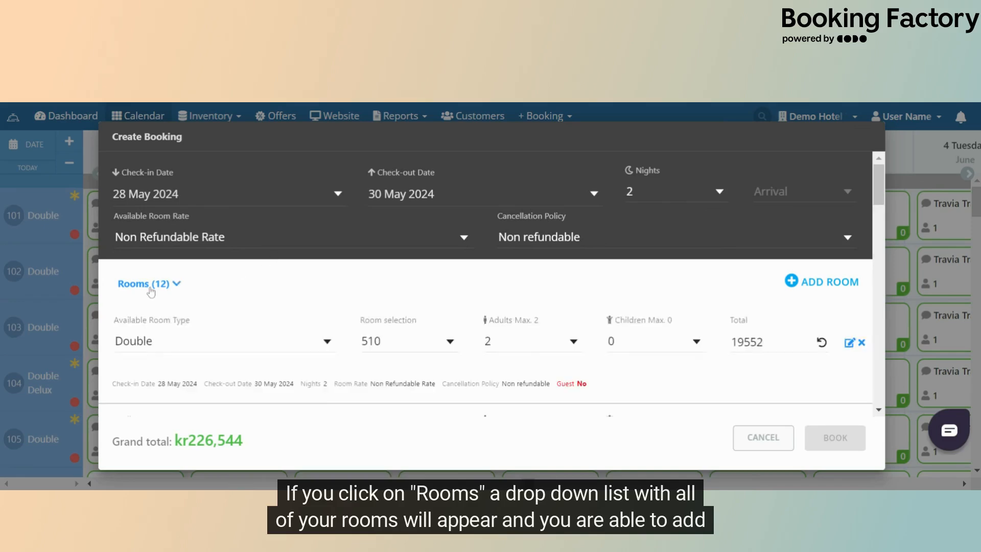
{"action": "scroll", "coordinate": [384, 328], "scroll_direction": "down", "scroll_amount": 10}
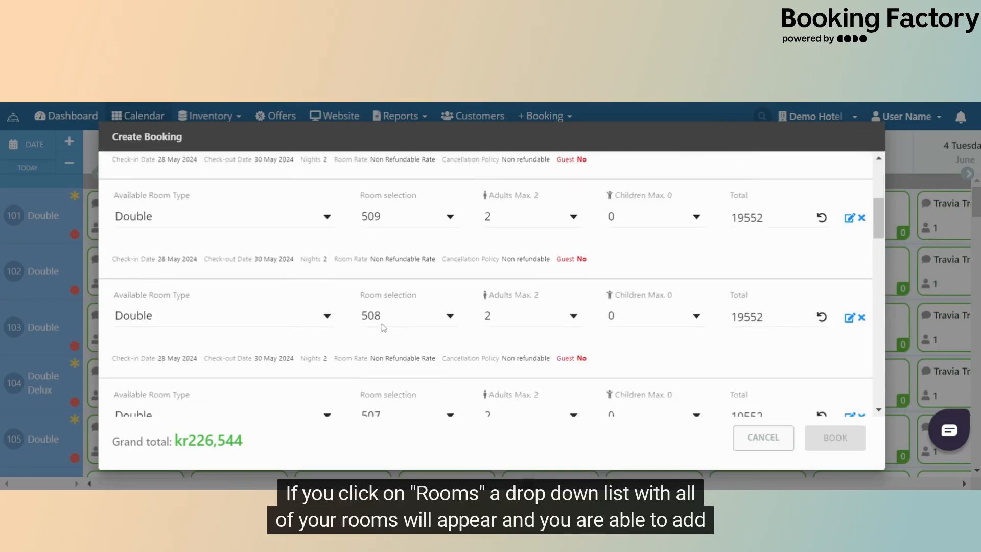
{"action": "scroll", "coordinate": [384, 327], "scroll_direction": "up", "scroll_amount": 10}
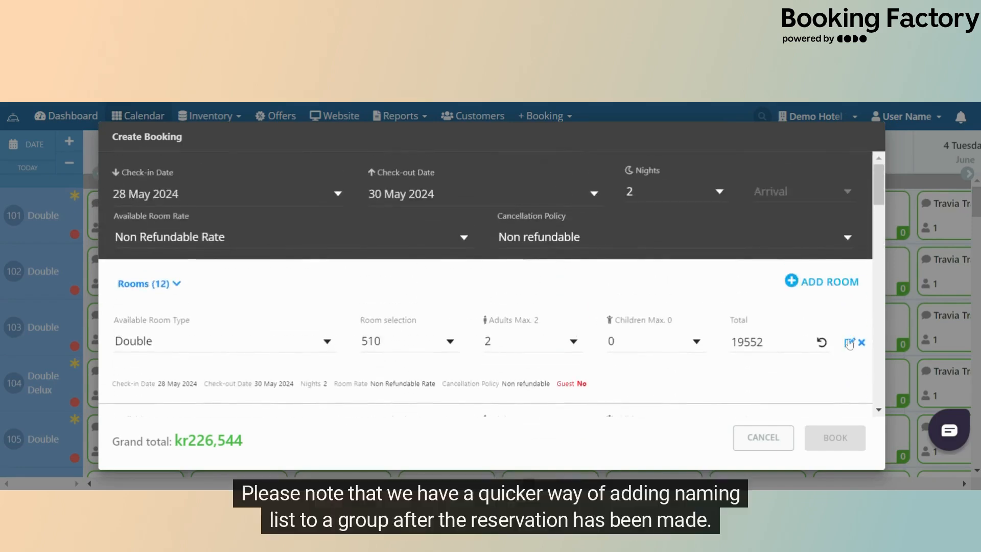
{"action": "left_click", "coordinate": [176, 285]}
- Search the customers for demo, and create and save a new guest customer with the last name Group 1
{"action": "scroll", "coordinate": [325, 320], "scroll_direction": "down", "scroll_amount": 2}
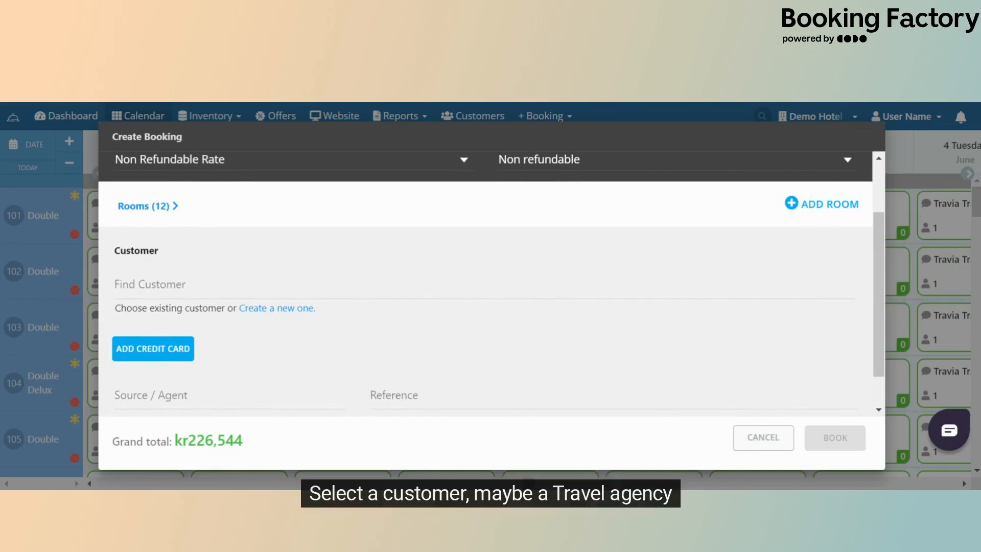
{"action": "left_click", "coordinate": [150, 285]}
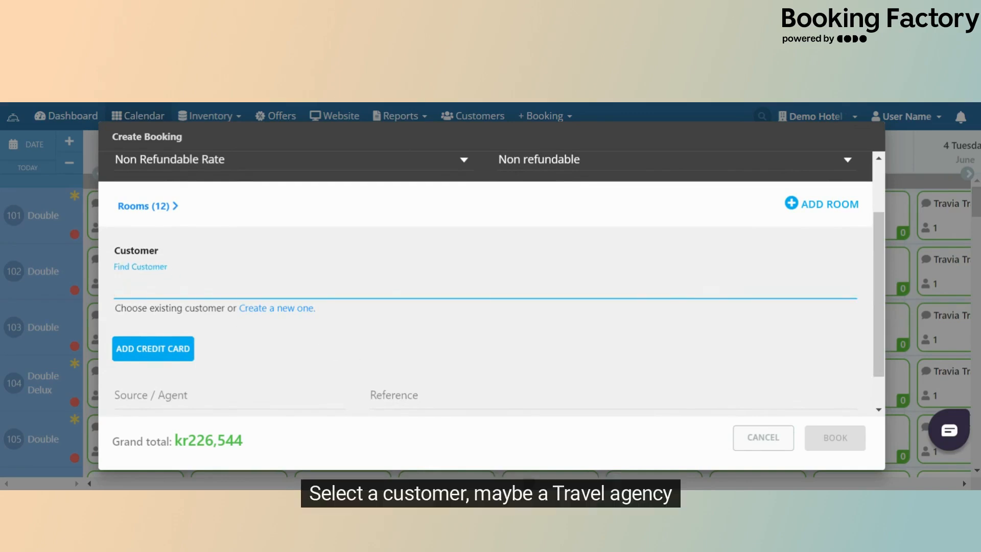
{"action": "type", "text": "demo"}
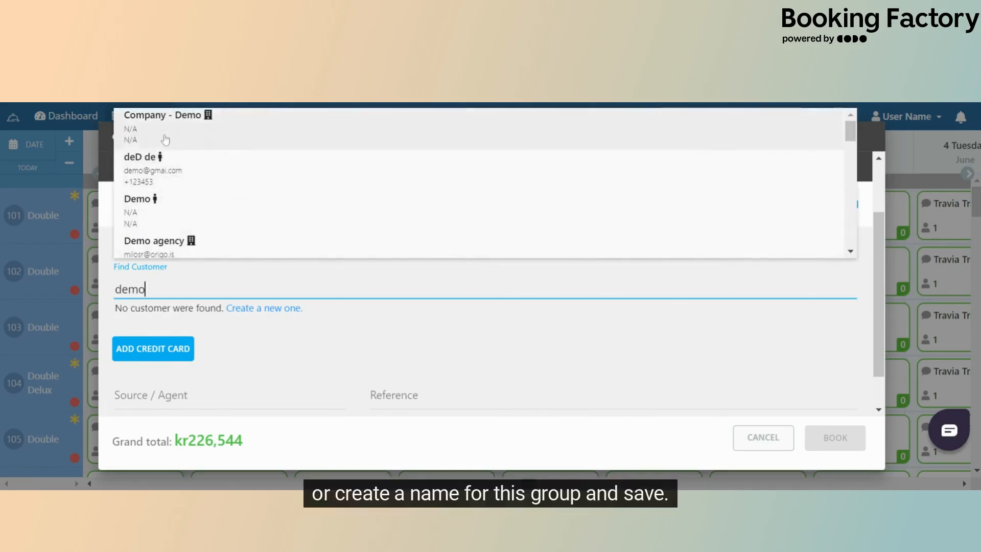
{"action": "left_click", "coordinate": [276, 308]}
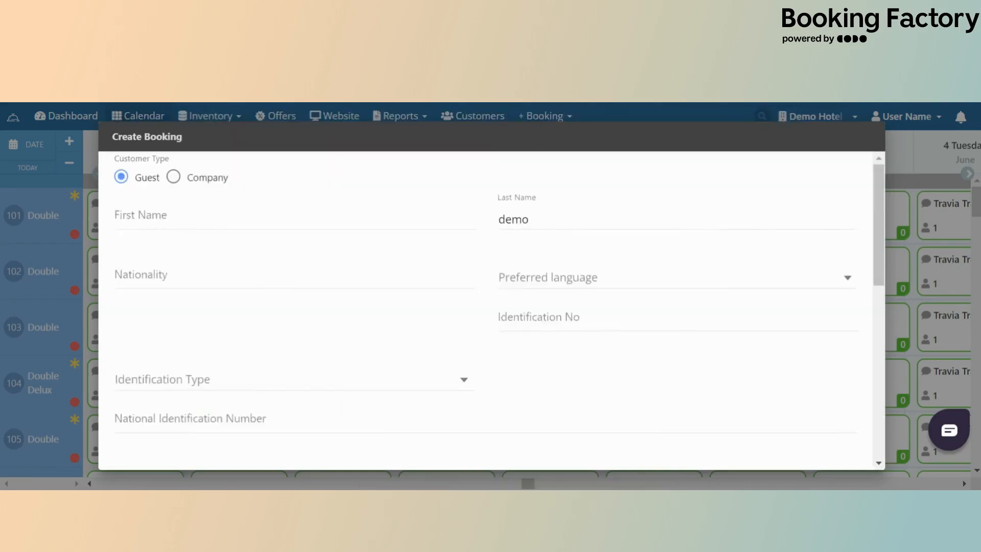
{"action": "type", "text": "Group 1"}
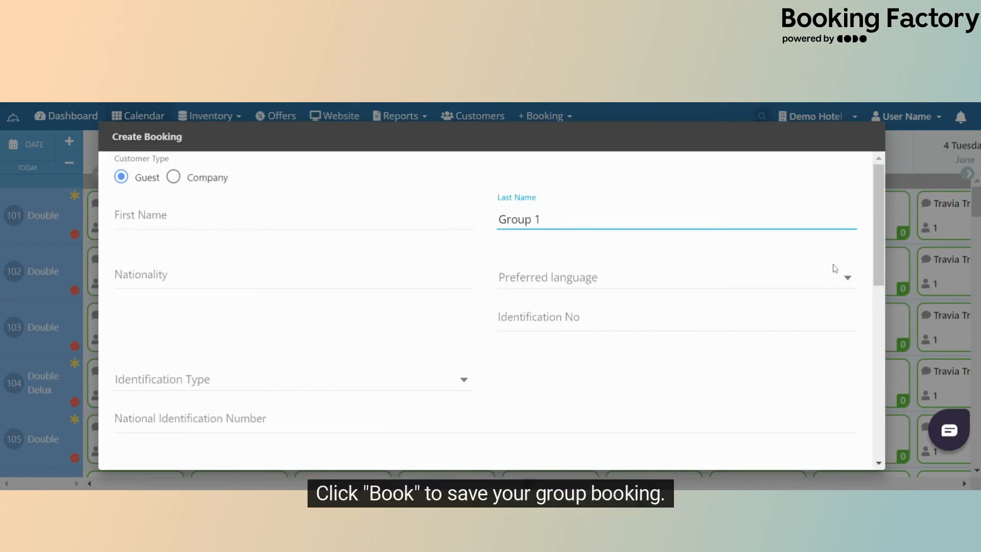
{"action": "scroll", "coordinate": [835, 268], "scroll_direction": "down", "scroll_amount": 10}
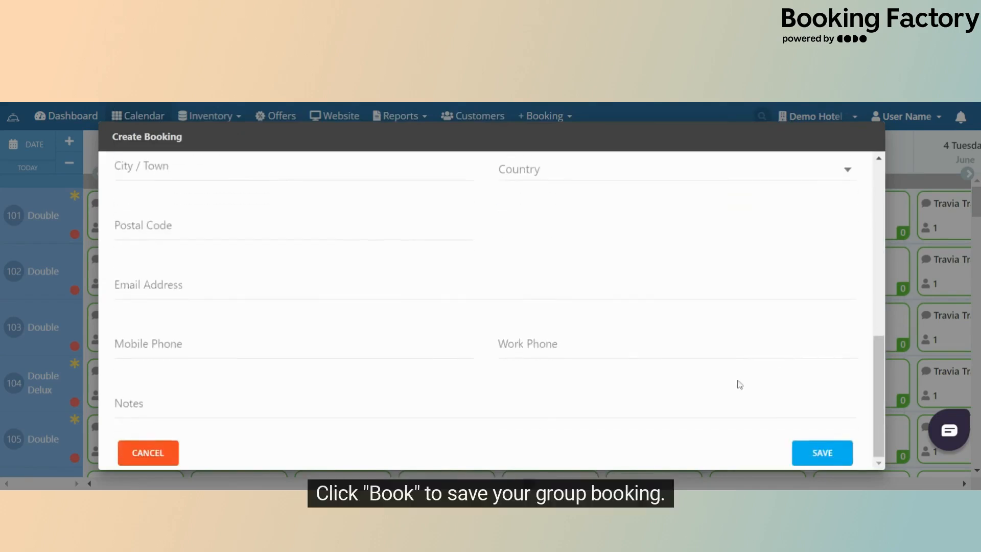
{"action": "left_click", "coordinate": [820, 453]}
- Book the group reservation and check its rooms in the calendar
{"action": "left_click", "coordinate": [812, 443]}
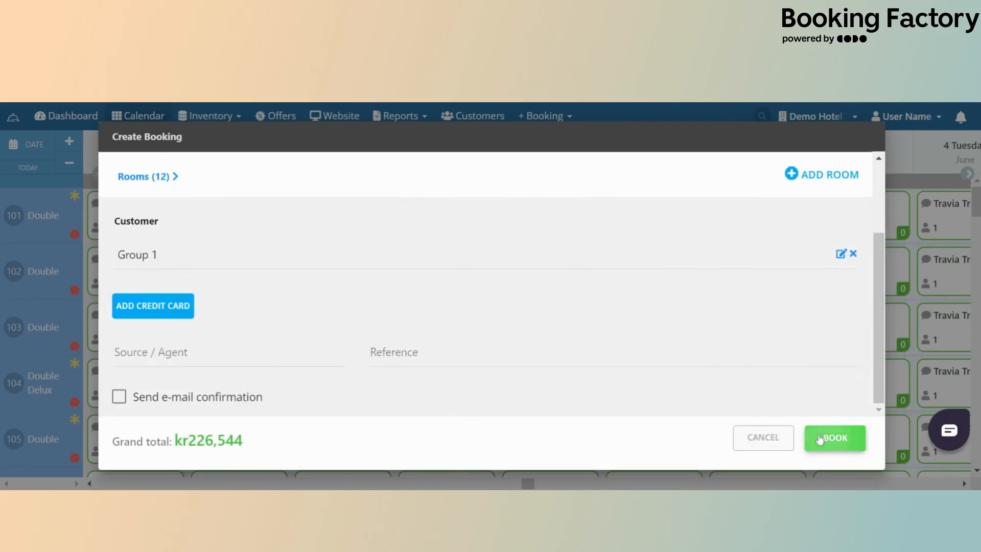
{"action": "scroll", "coordinate": [176, 338], "scroll_direction": "down", "scroll_amount": 10}
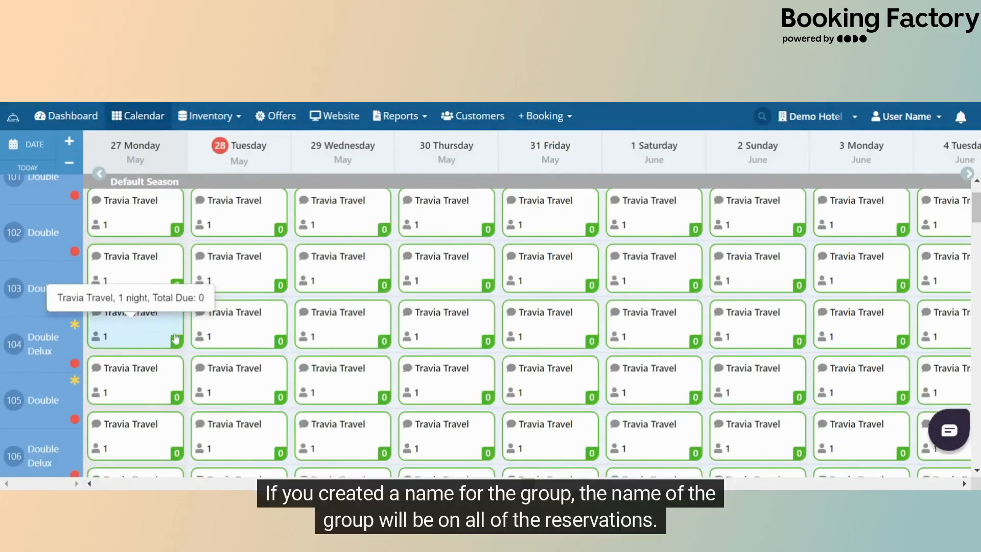
{"action": "scroll", "coordinate": [177, 337], "scroll_direction": "down", "scroll_amount": 8}
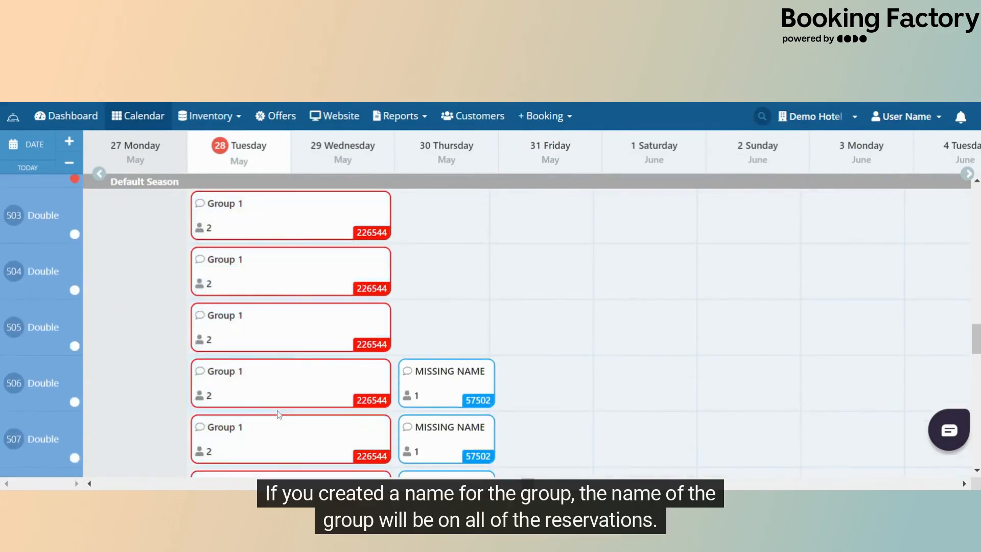
{"action": "scroll", "coordinate": [276, 382], "scroll_direction": "down", "scroll_amount": 2}
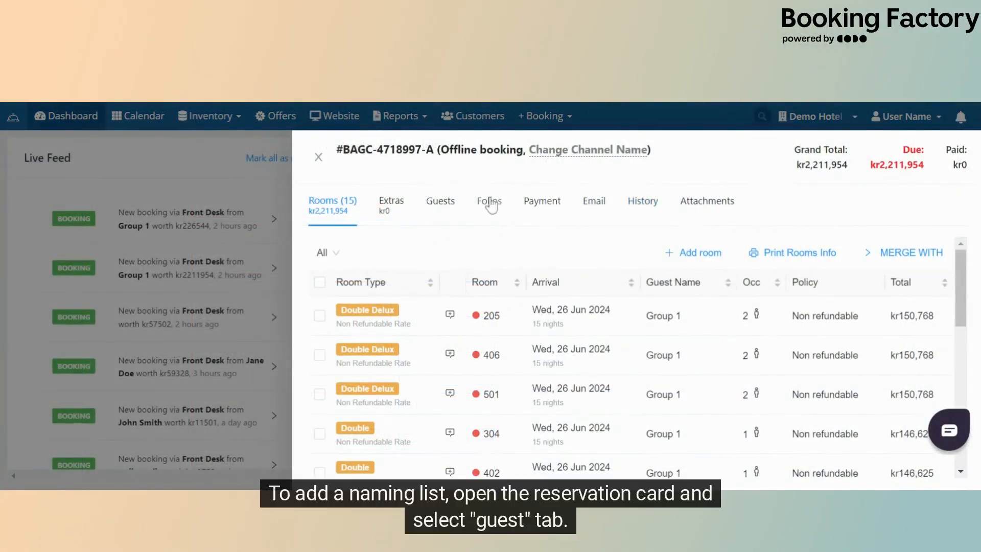
- Turn on bulk editing for the group booking's guests and paste the copied list into the first names
{"action": "left_click", "coordinate": [451, 205]}
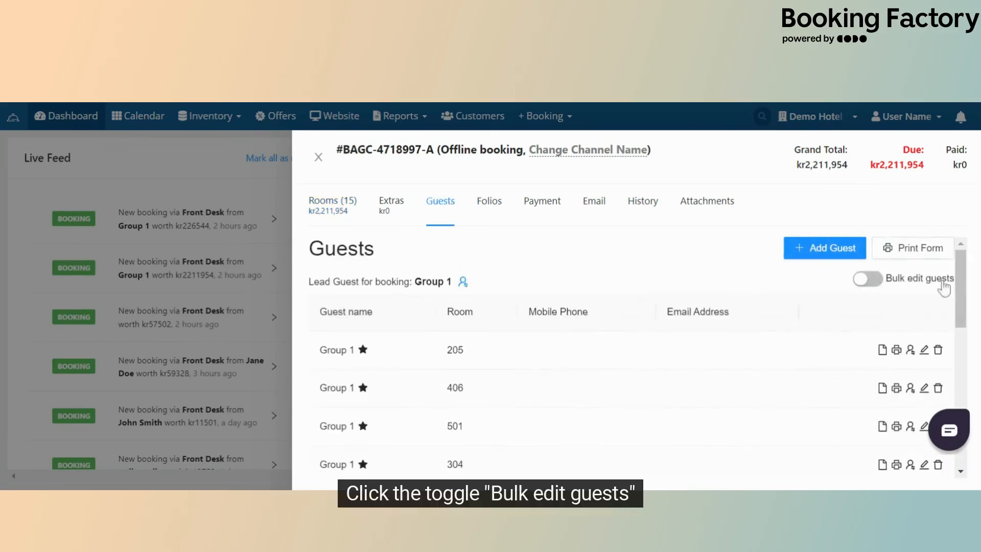
{"action": "left_click", "coordinate": [869, 279]}
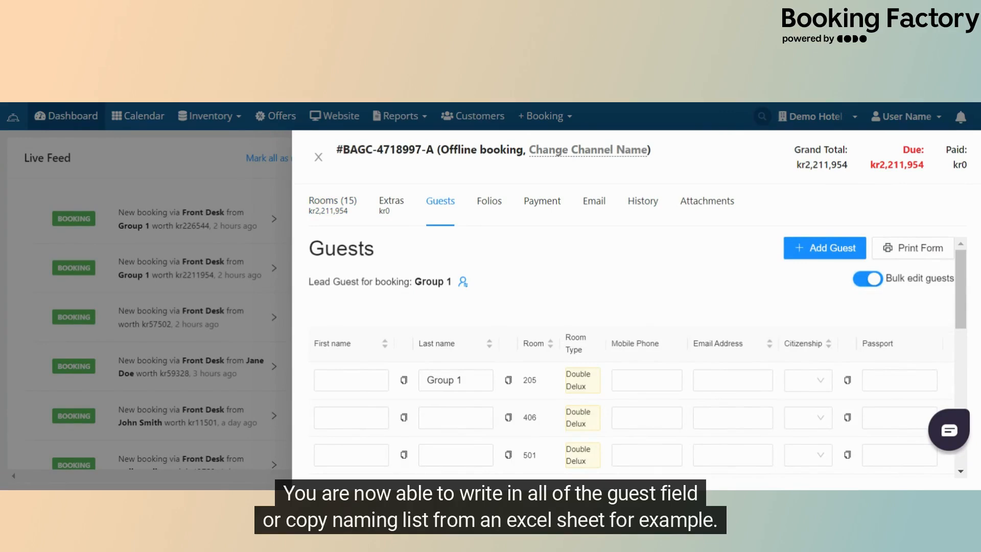
{"action": "left_click", "coordinate": [351, 380]}
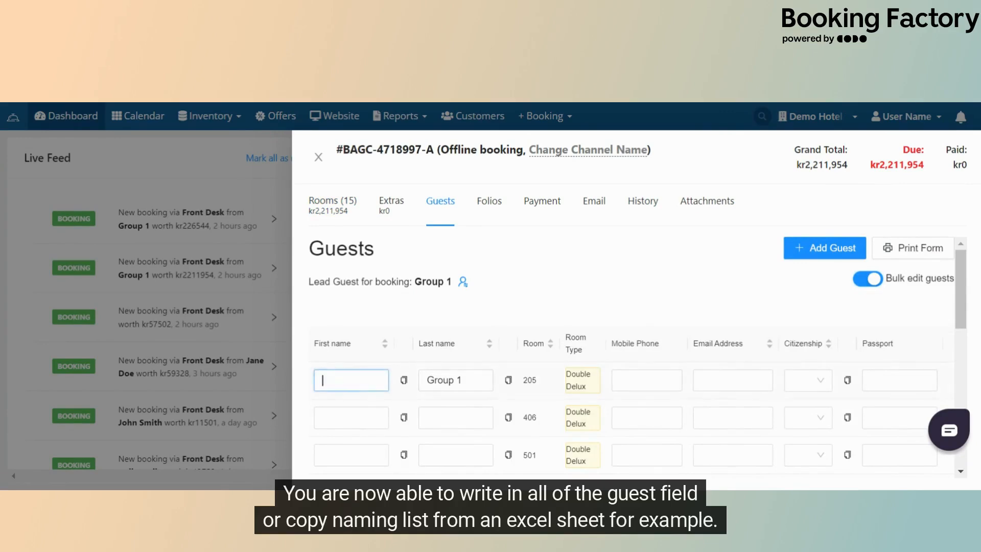
{"action": "key", "text": "ctrl+v"}
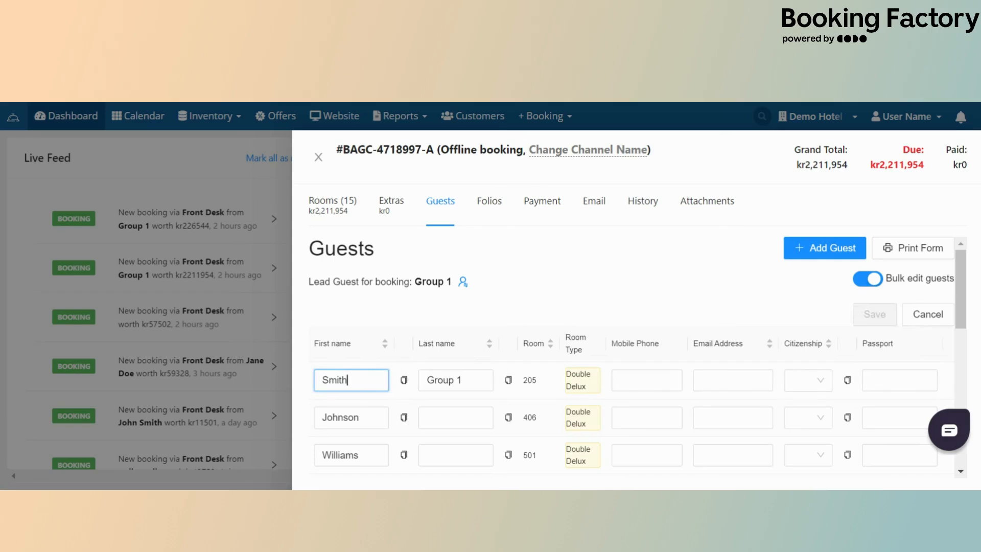
{"action": "key", "text": "Tab"}
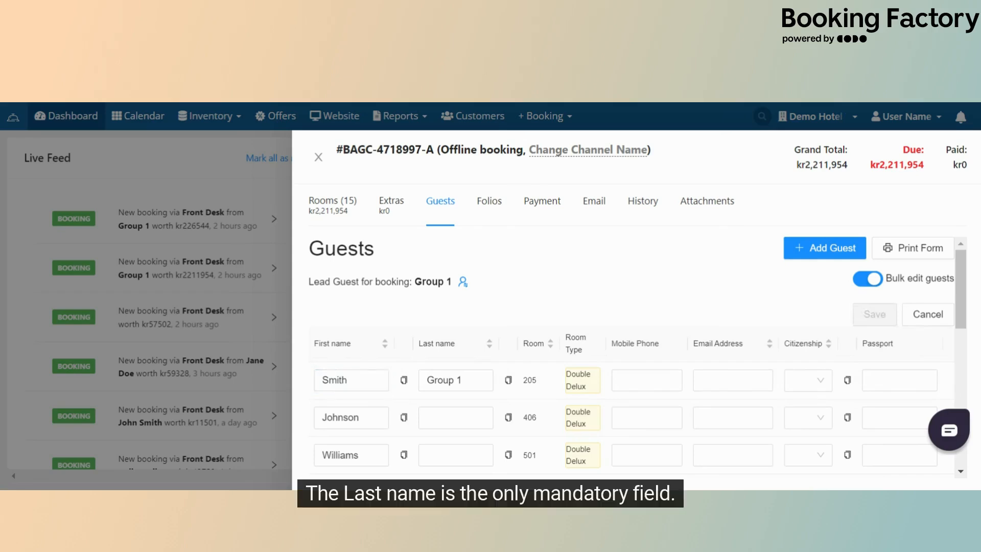
- Replace the first guest's last name and fill the last names of the guests below from the naming list
{"action": "key", "text": "Tab"}
{"action": "key", "text": "ctrl+a"}
{"action": "type", "text": "John Carl Liam"}
{"action": "scroll", "coordinate": [497, 378], "scroll_direction": "down", "scroll_amount": 3}
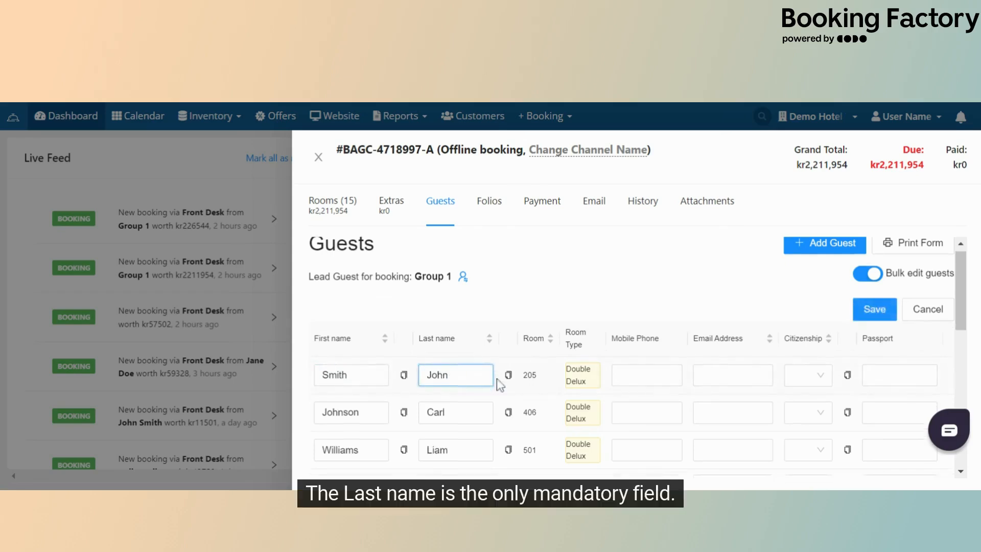
{"action": "scroll", "coordinate": [494, 373], "scroll_direction": "up", "scroll_amount": 3}
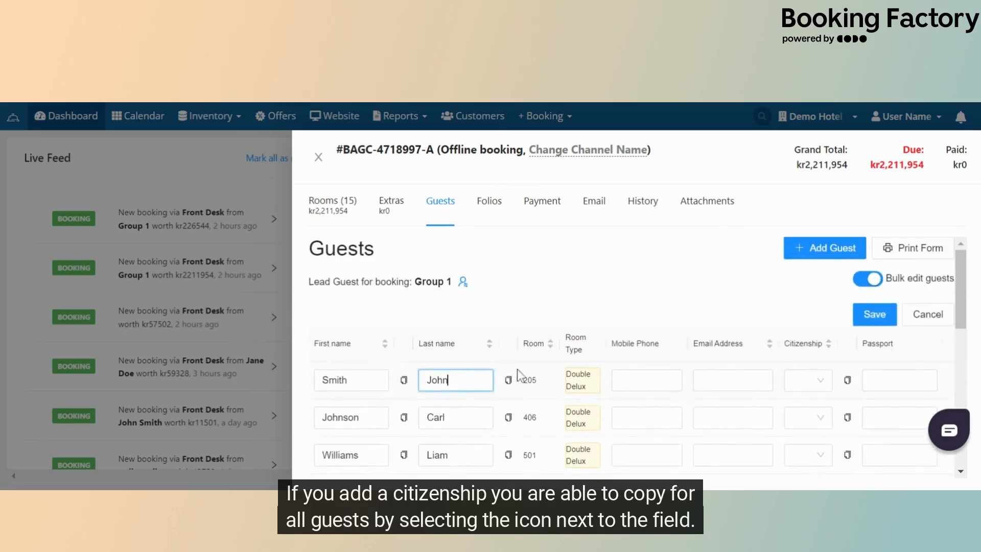
- Set the first guest's citizenship to a country beginning with United, copy it to all guests, and save the naming list
{"action": "left_click", "coordinate": [804, 379]}
{"action": "left_click", "coordinate": [797, 201]}
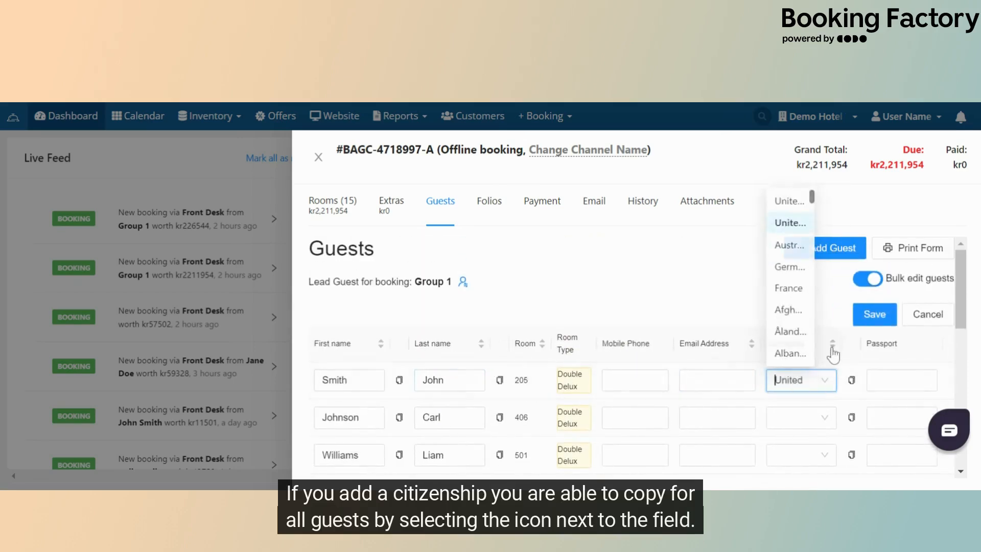
{"action": "left_click", "coordinate": [852, 380]}
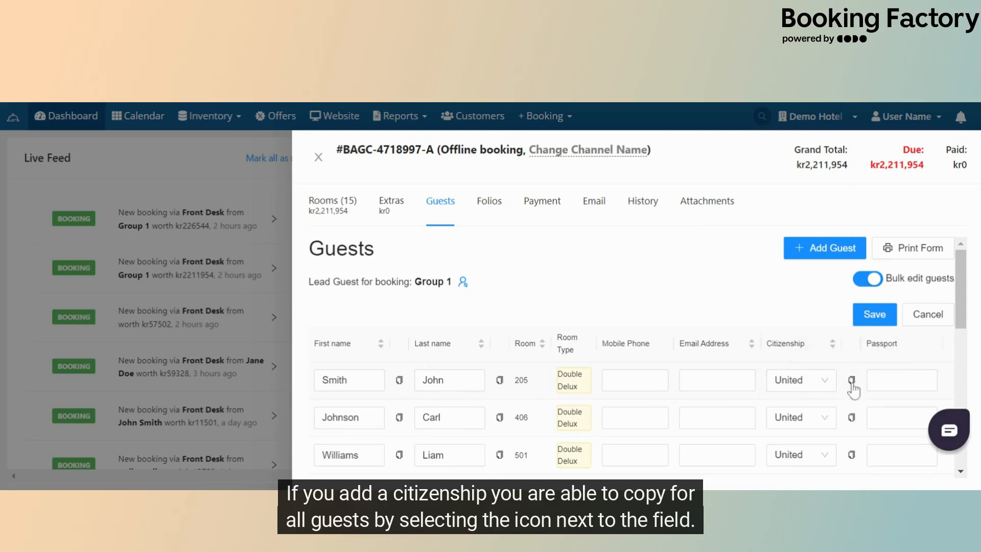
{"action": "left_click", "coordinate": [876, 316]}
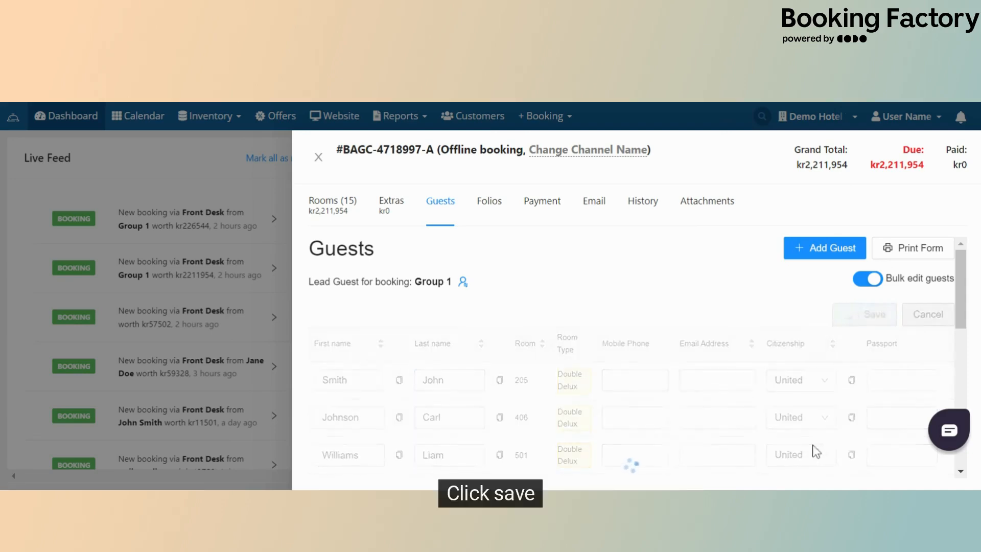
{"action": "left_click", "coordinate": [868, 279]}
- Check the updated guest names in the group booking's room list
{"action": "left_click", "coordinate": [347, 209]}
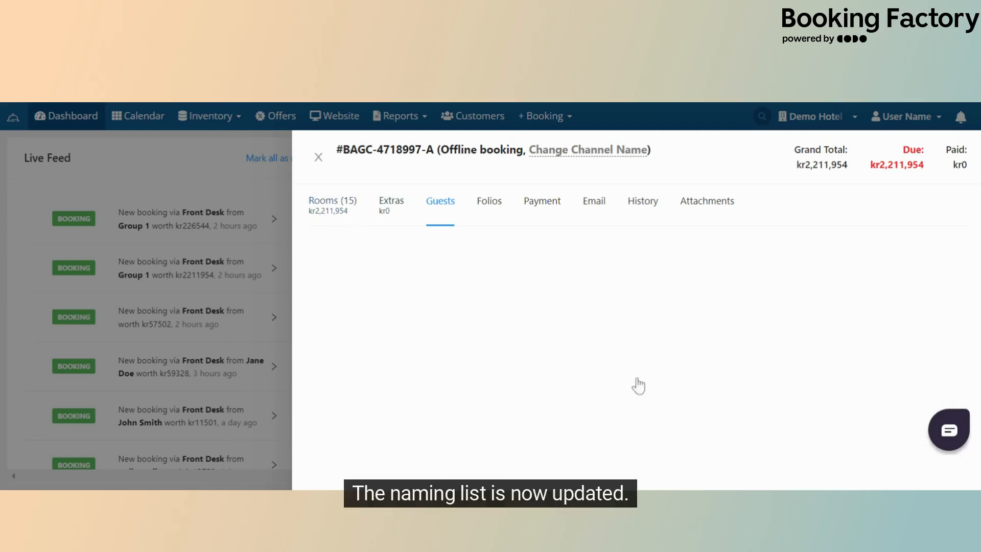
{"action": "scroll", "coordinate": [730, 397], "scroll_direction": "down", "scroll_amount": 5}
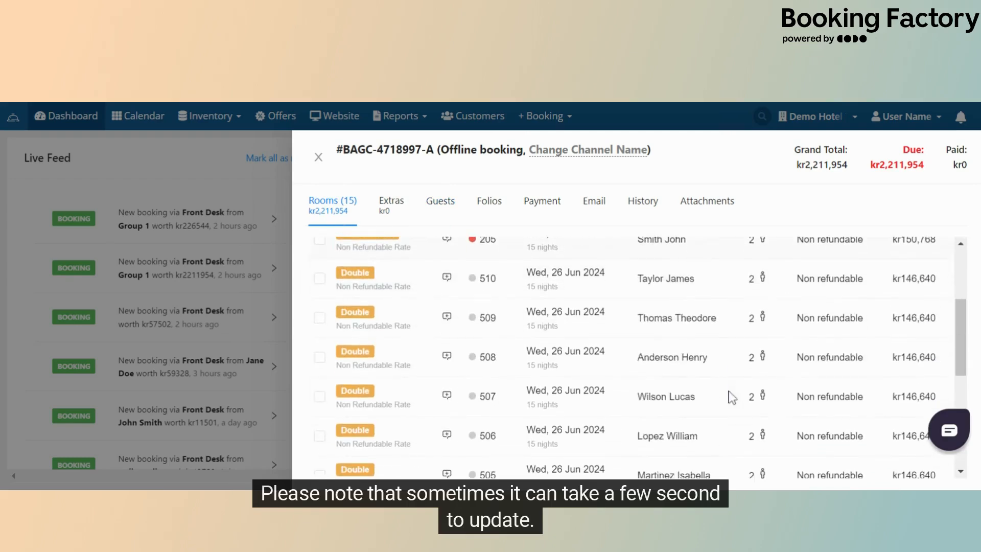
{"action": "scroll", "coordinate": [726, 410], "scroll_direction": "down", "scroll_amount": 2}
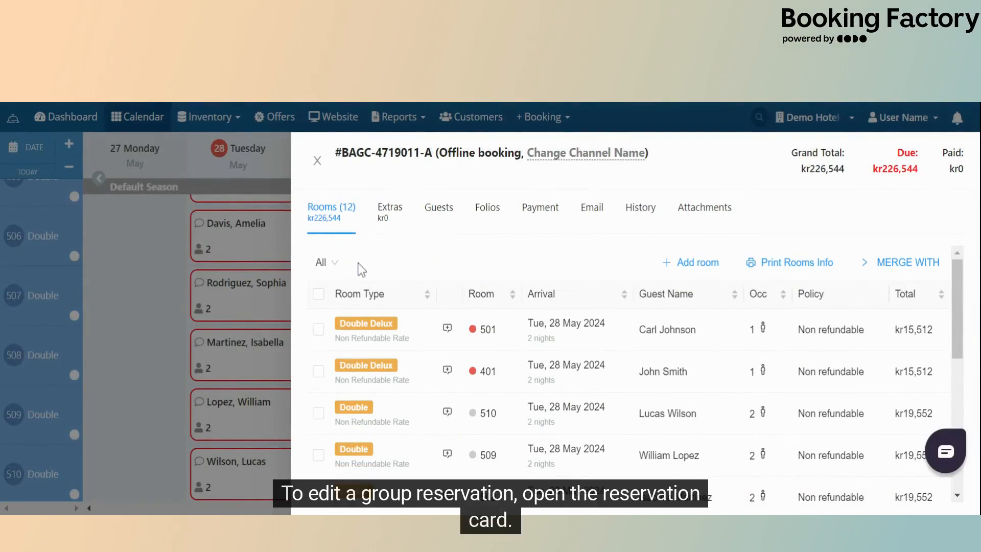
- Select all rooms of the 28 May 2024 group booking, and view the date change options without applying any
{"action": "left_click", "coordinate": [318, 293]}
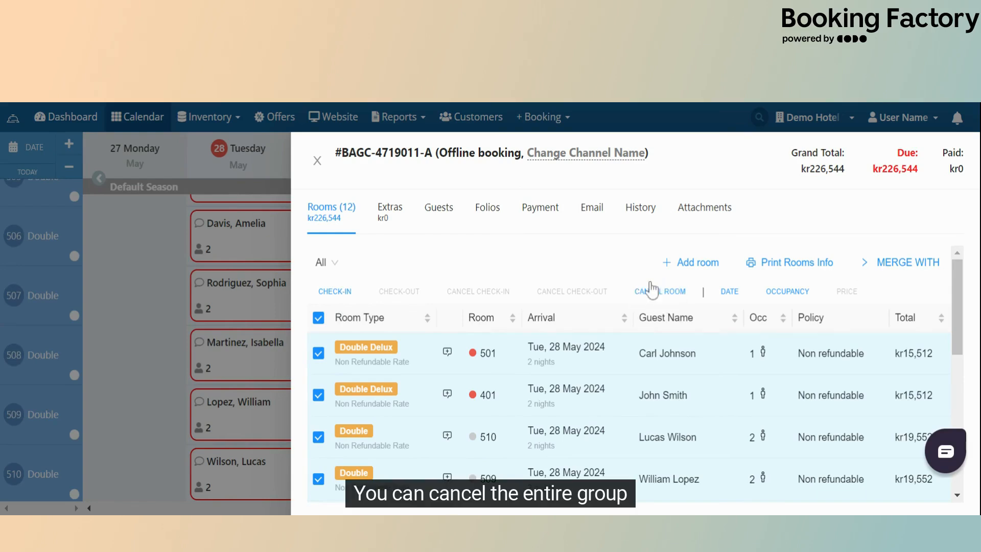
{"action": "left_click", "coordinate": [728, 292]}
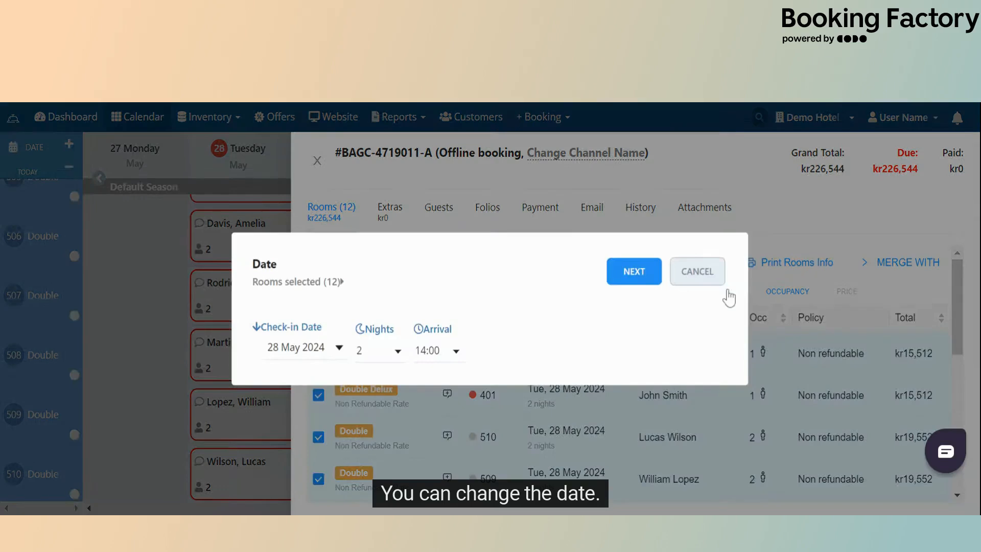
{"action": "left_click", "coordinate": [713, 278]}
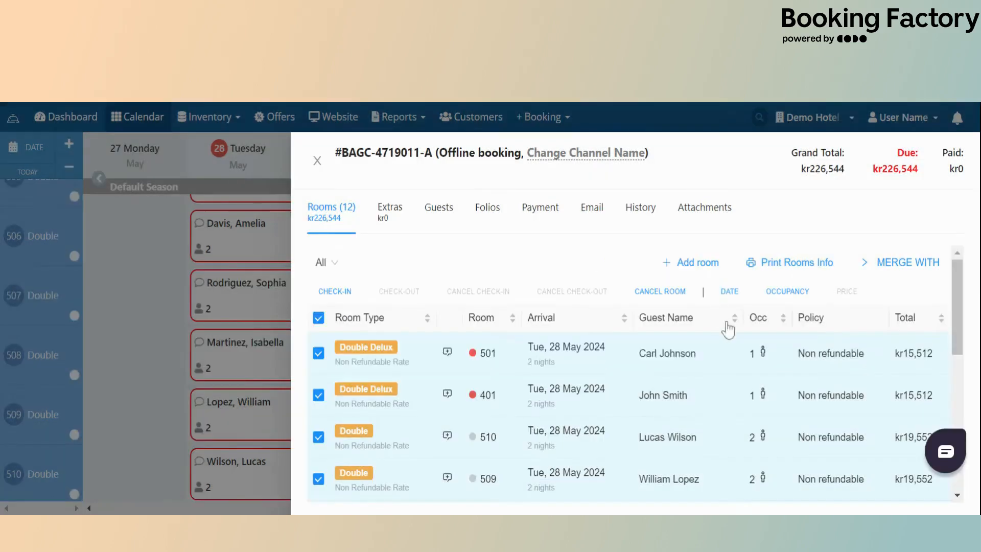
- View the occupancy change options for all selected rooms of the group booking without applying any
{"action": "left_click", "coordinate": [783, 295]}
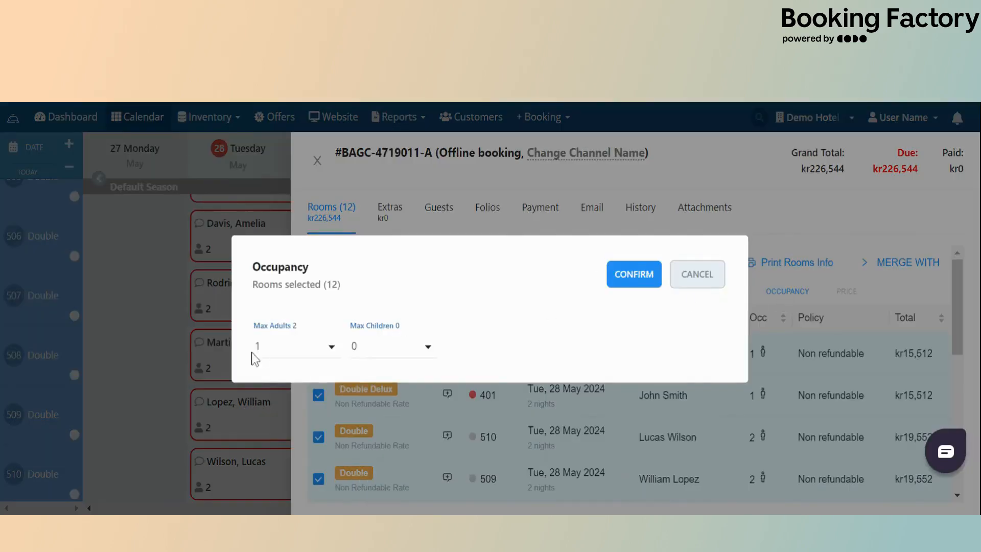
{"action": "left_click", "coordinate": [683, 280]}
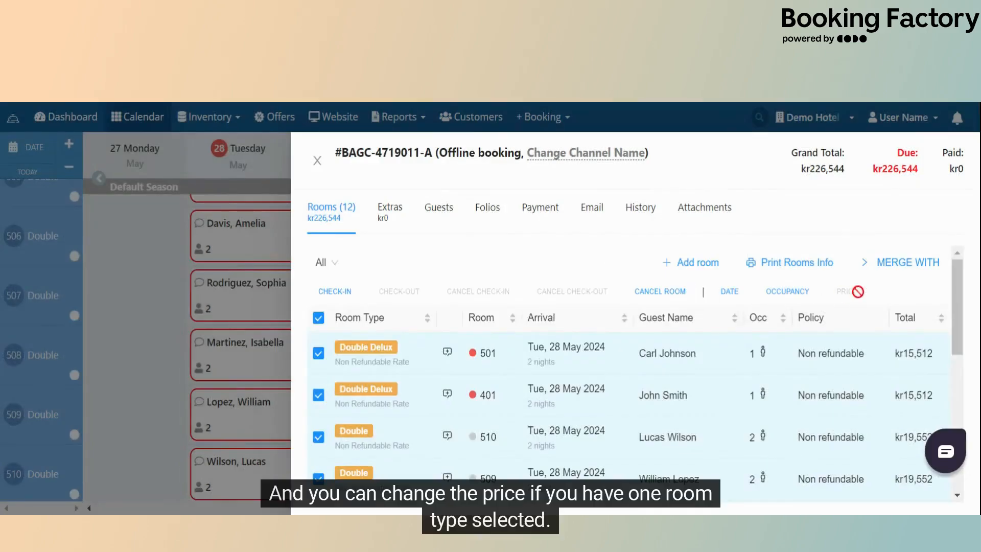
- Select only the two Double Delux rooms, 501 and 401, and view their price change options without applying any
{"action": "left_click", "coordinate": [323, 316]}
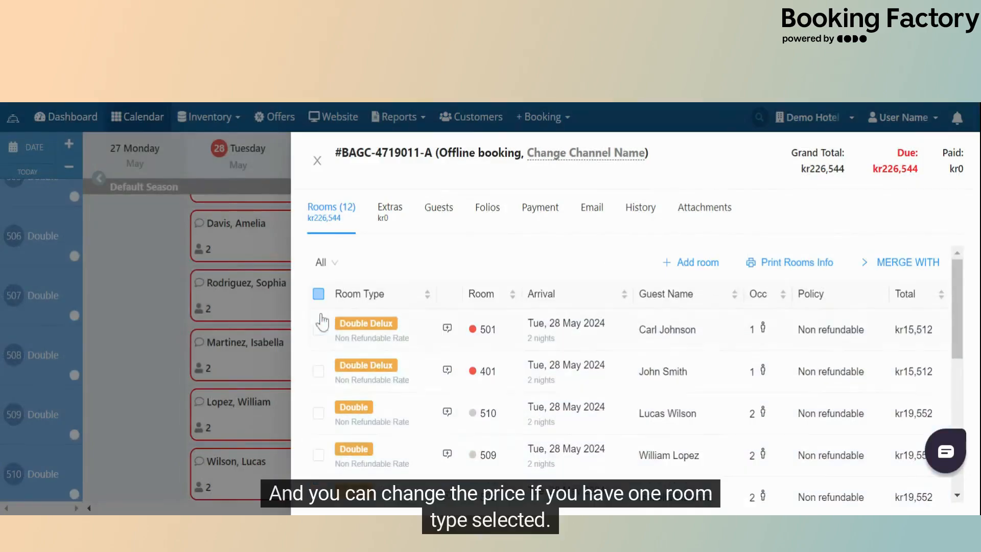
{"action": "left_click", "coordinate": [319, 343]}
{"action": "left_click", "coordinate": [319, 329]}
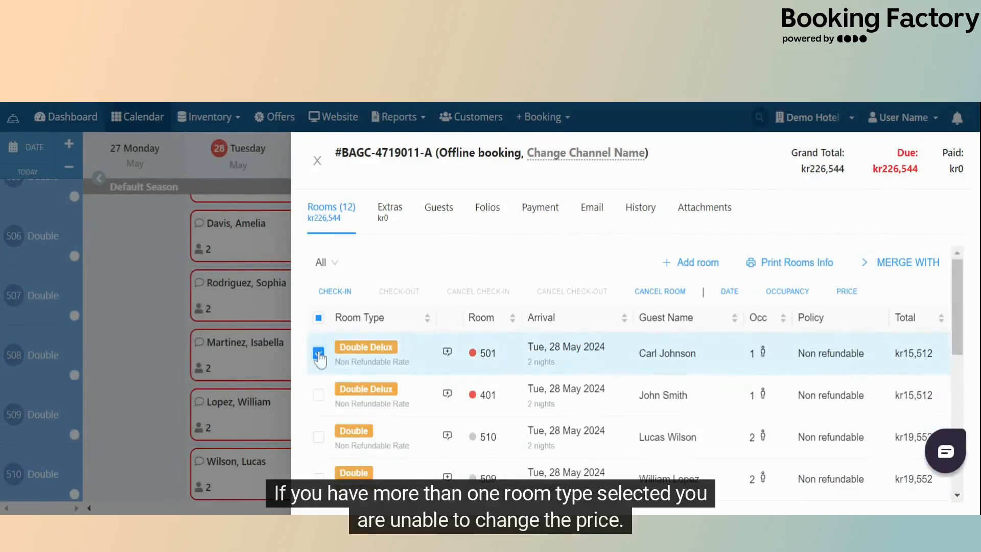
{"action": "left_click", "coordinate": [320, 395]}
{"action": "left_click", "coordinate": [848, 294]}
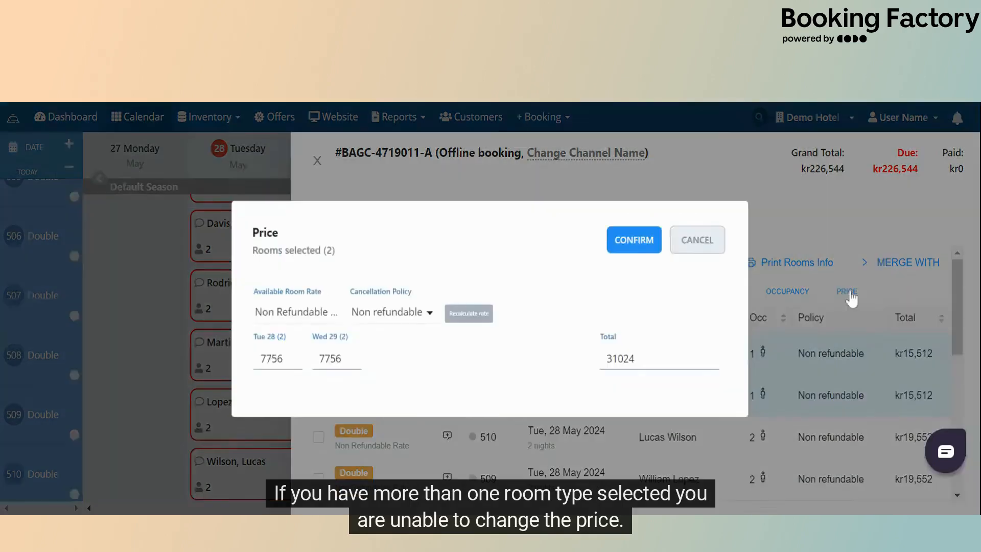
{"action": "left_click", "coordinate": [691, 250]}
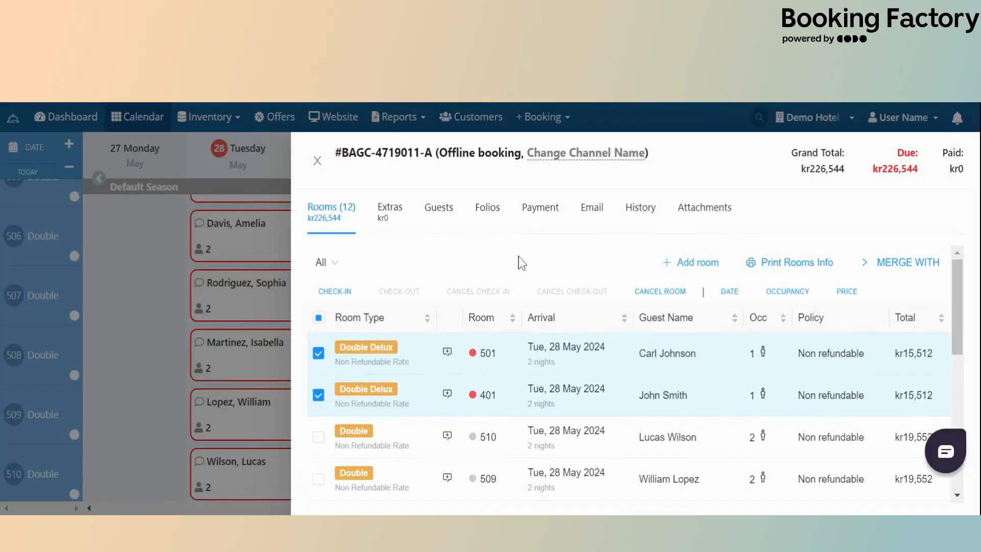